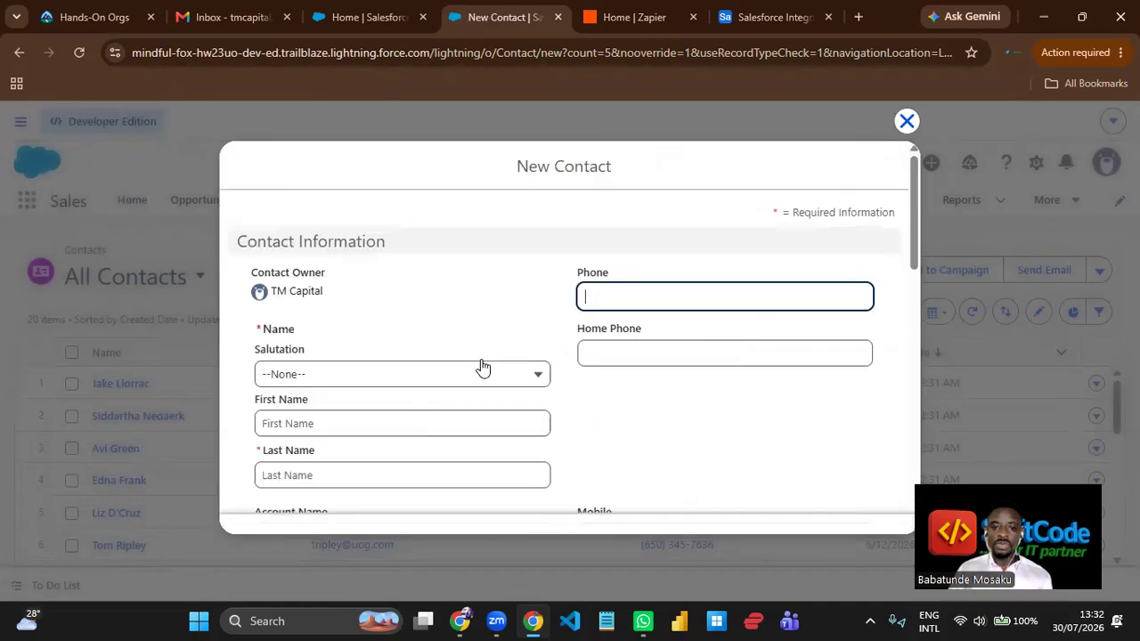
- Enter Salesforce as the new contact's first name and One as the last name
scroll(436, 285, down, 1)
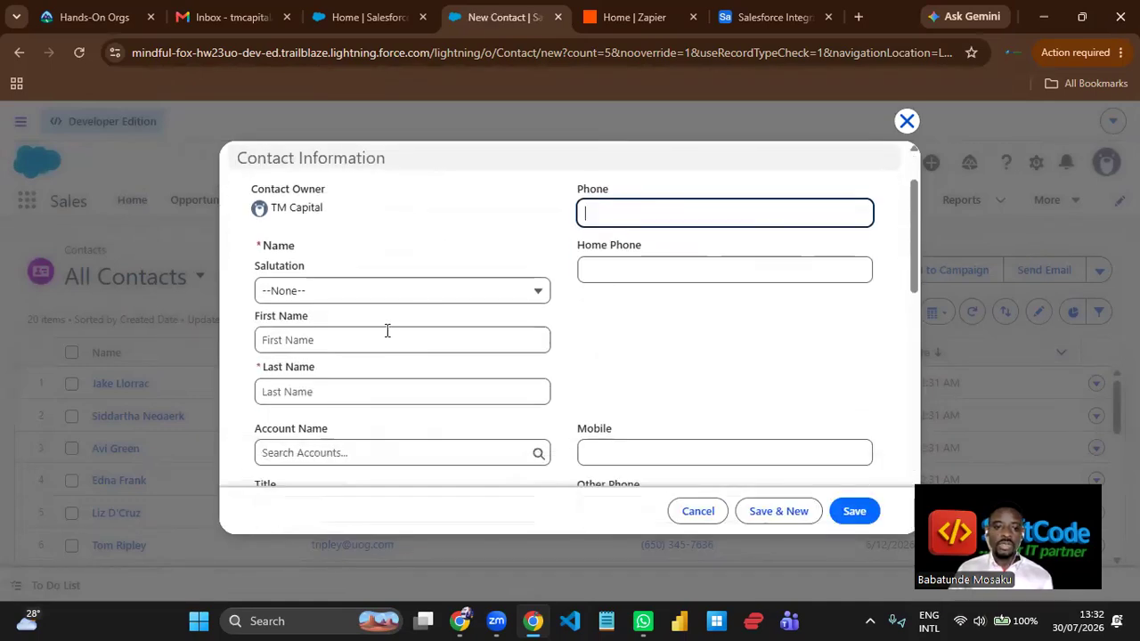
click(354, 339)
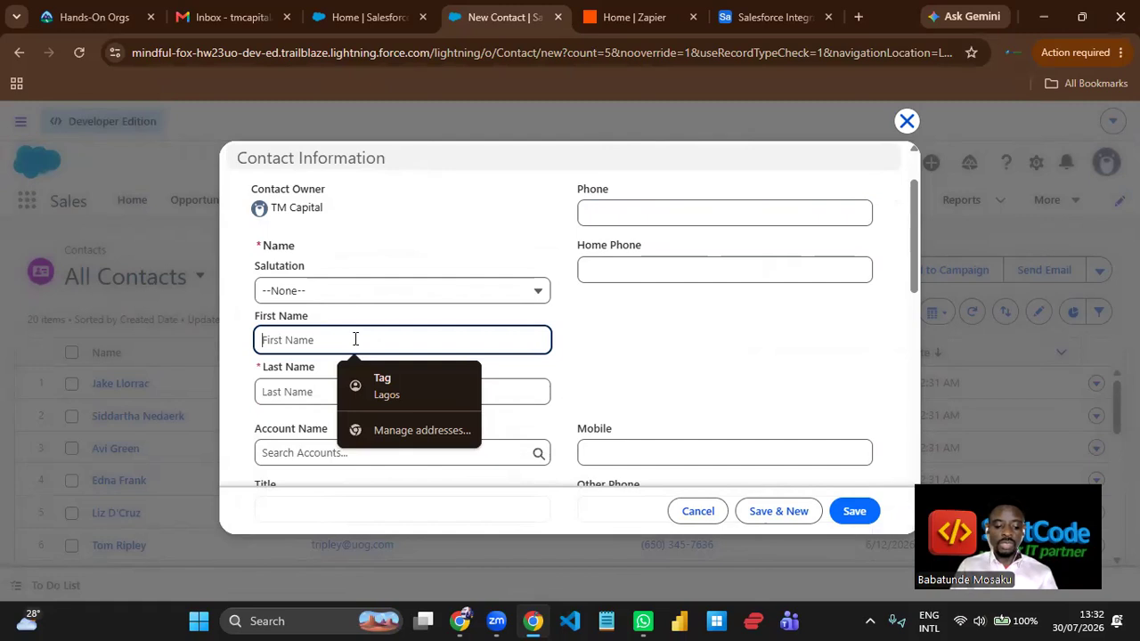
text(Salesforce)
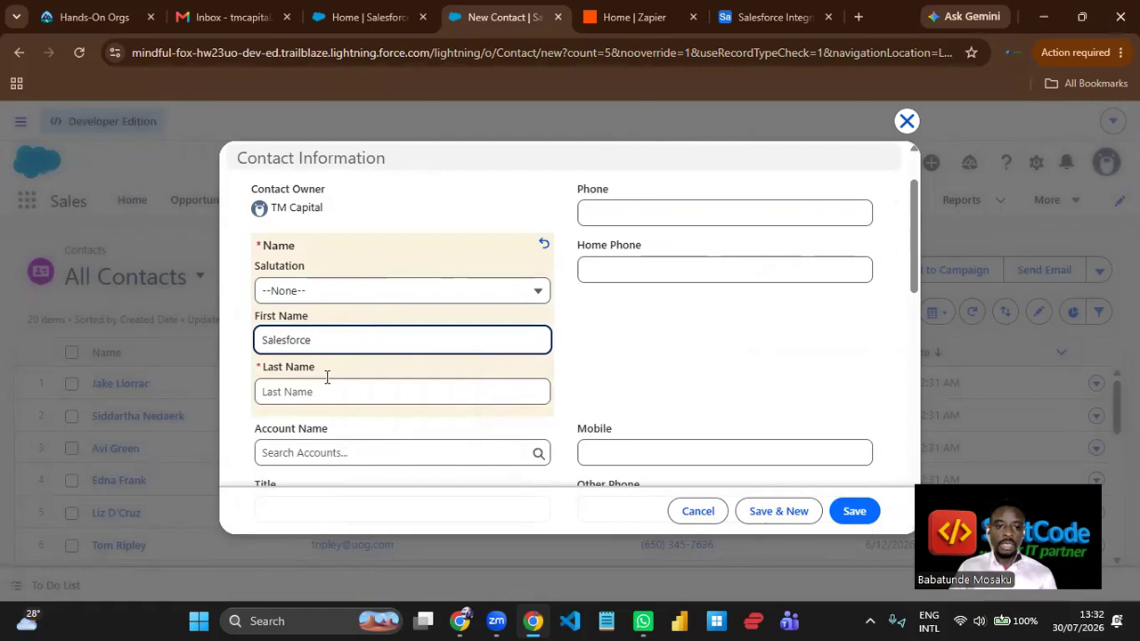
click(323, 389)
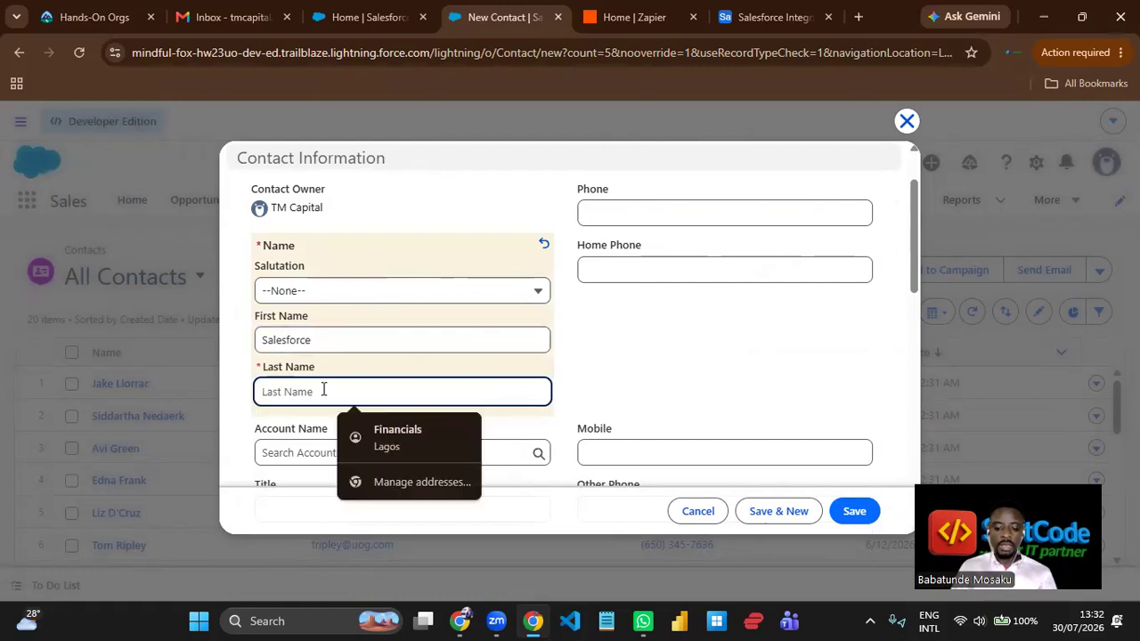
text(One)
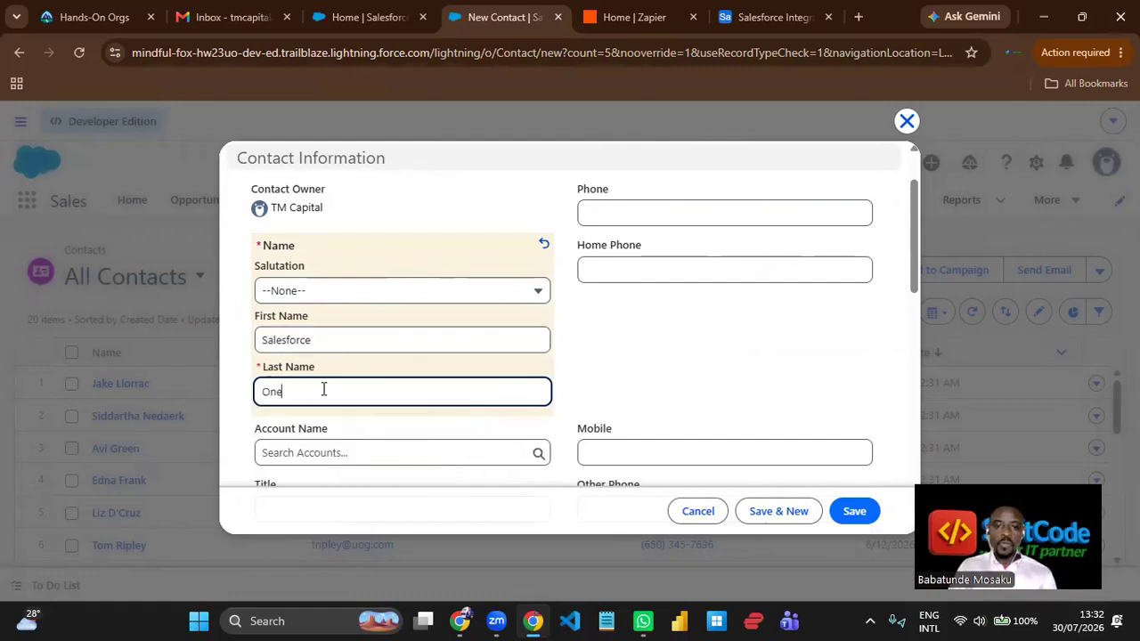
- Fill in the contact's mobile number from the saved autofill entry and append extra digits to it
scroll(651, 356, down, 2)
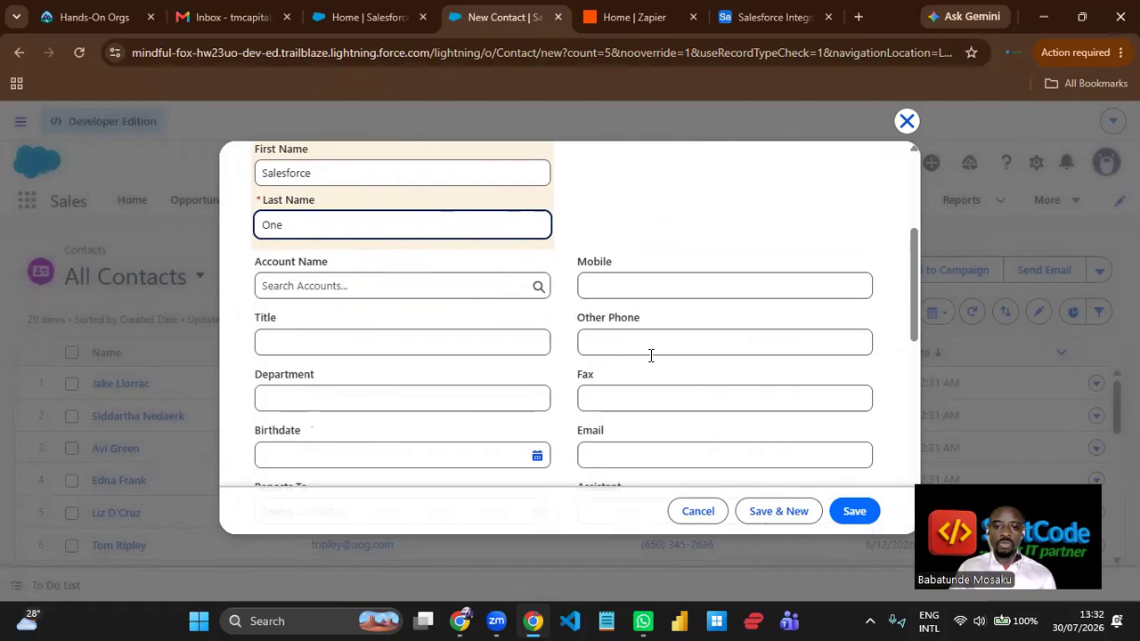
click(638, 280)
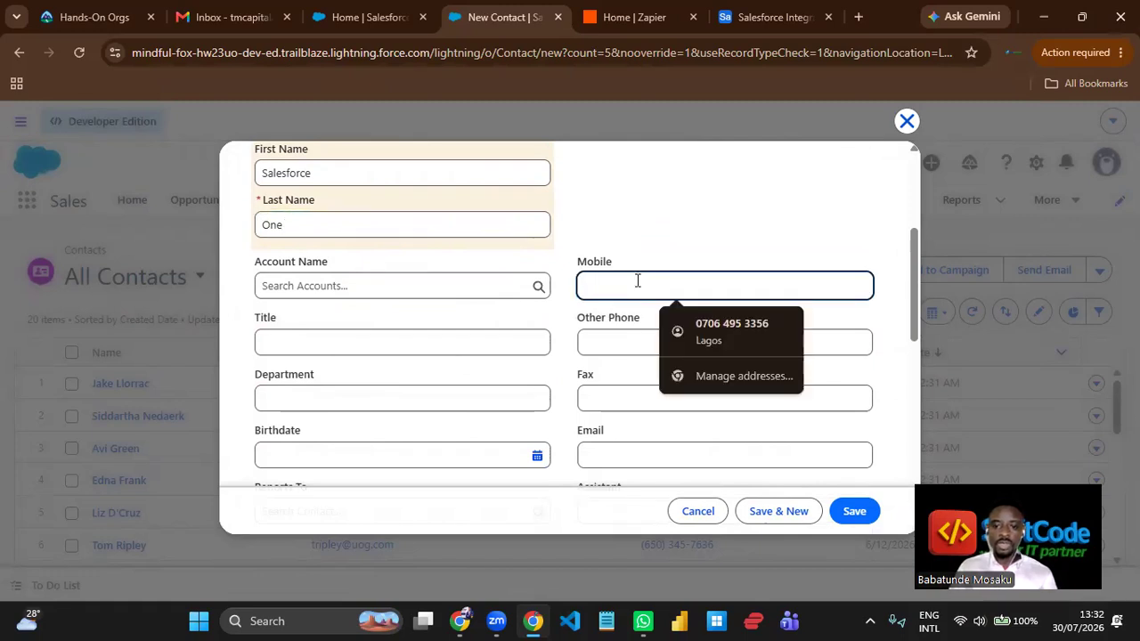
click(674, 326)
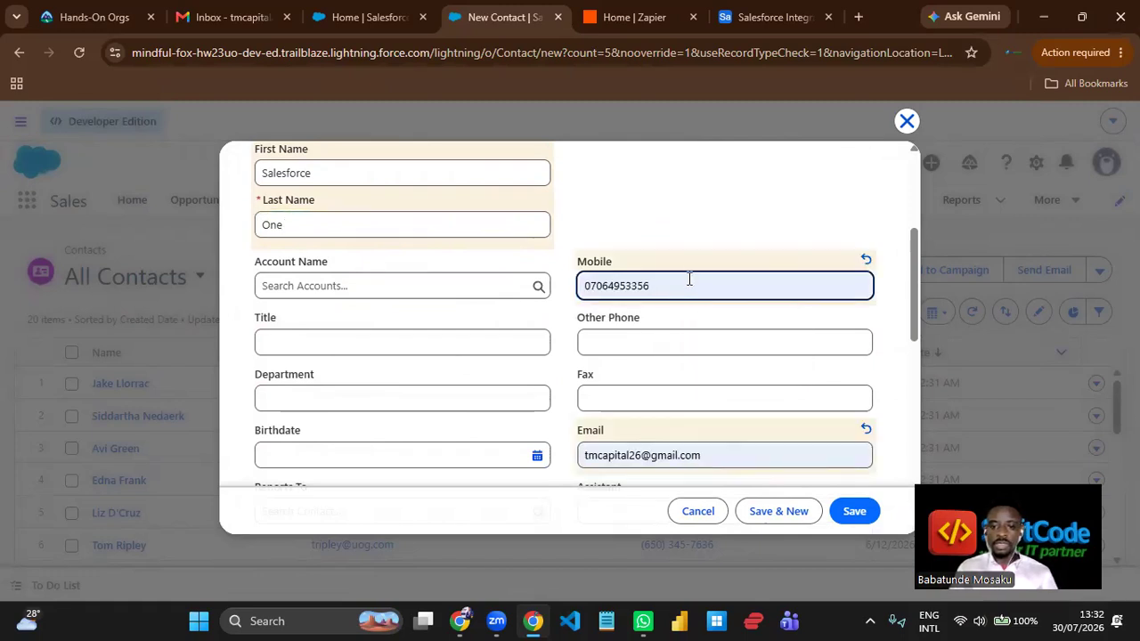
click(688, 279)
text(78778)
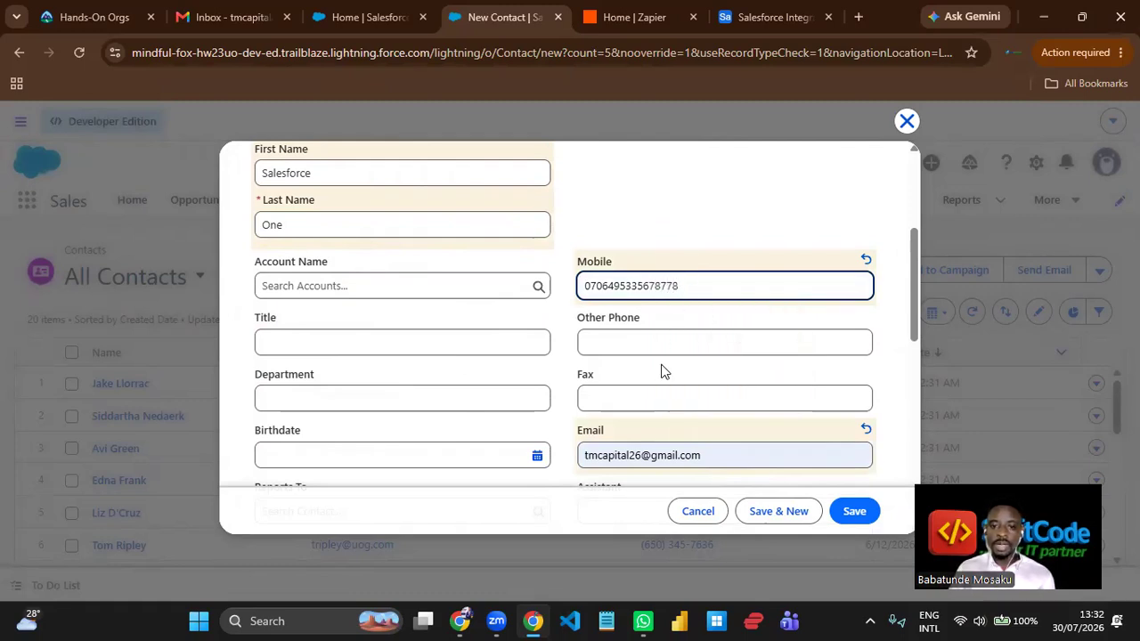
- Replace the autofilled email with the new contact's own email address
click(642, 467)
key(BackSpace)
key(BackSpace)
key(BackSpace)
key(BackSpace)
key(BackSpace)
key(BackSpace)
key(BackSpace)
key(BackSpace)
key(BackSpace)
key(BackSpace)
key(BackSpace)
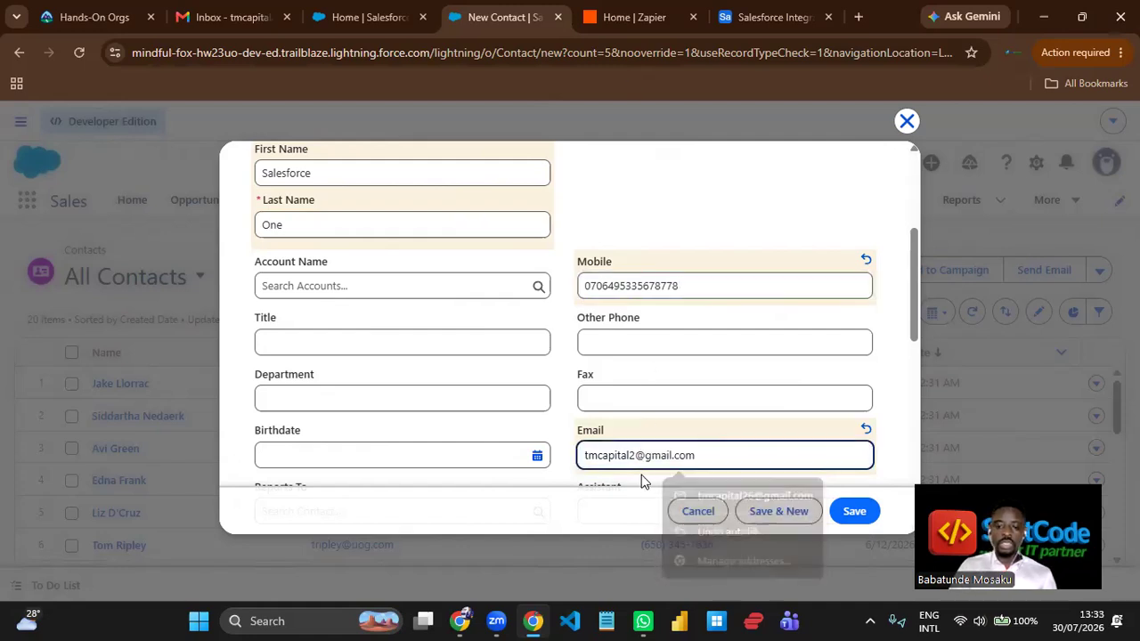
text(salesforce)
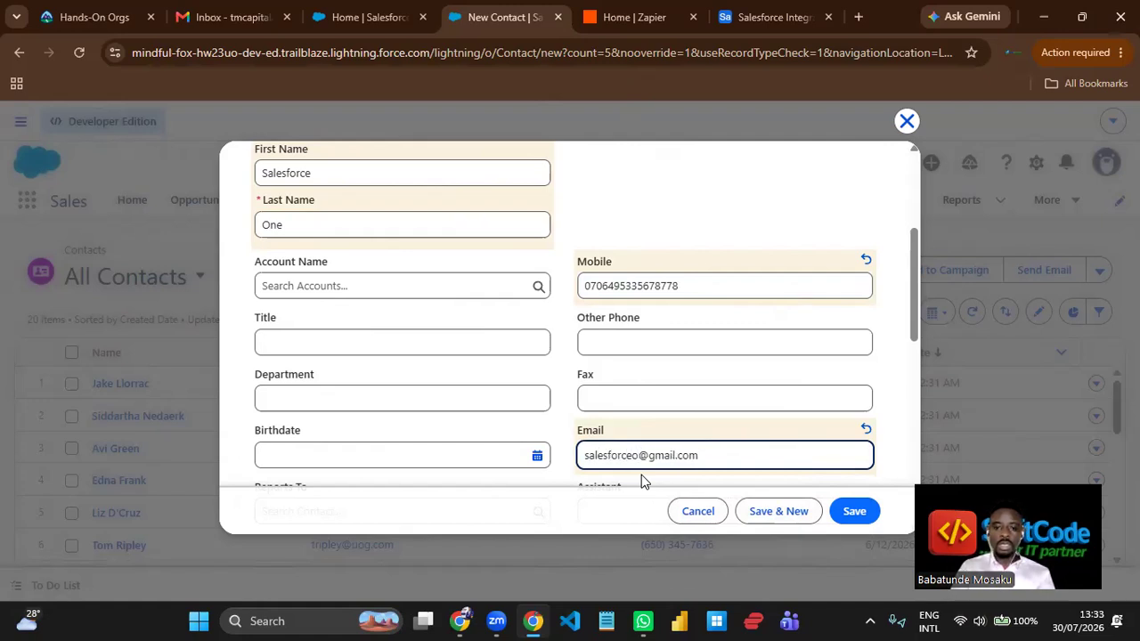
text(1)
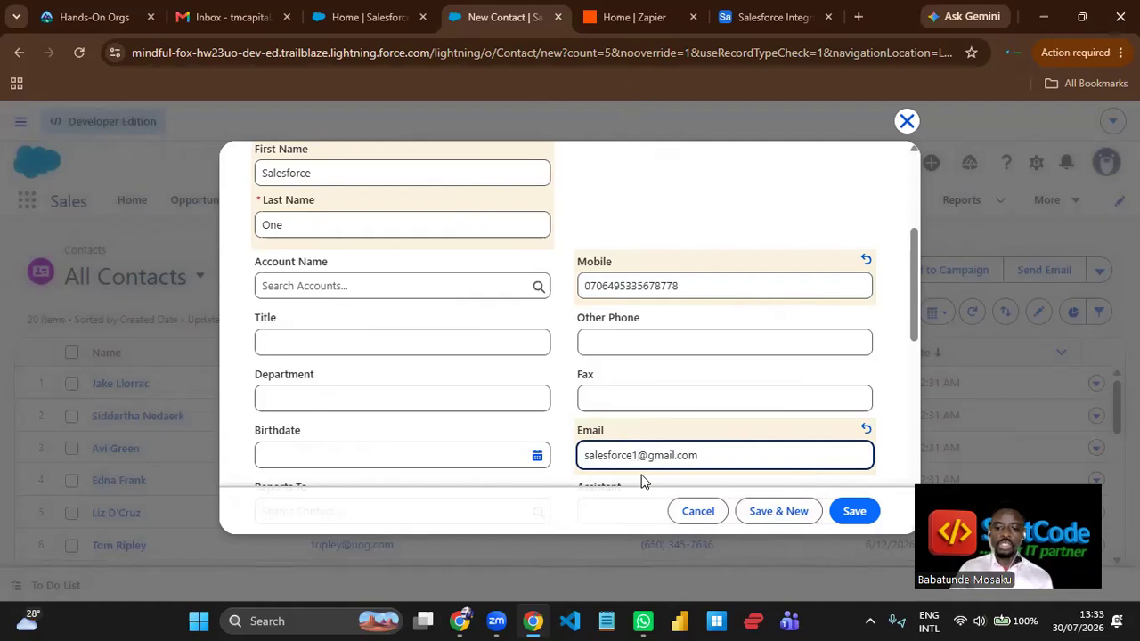
- Save the new contact and return to the All Contacts list
click(853, 510)
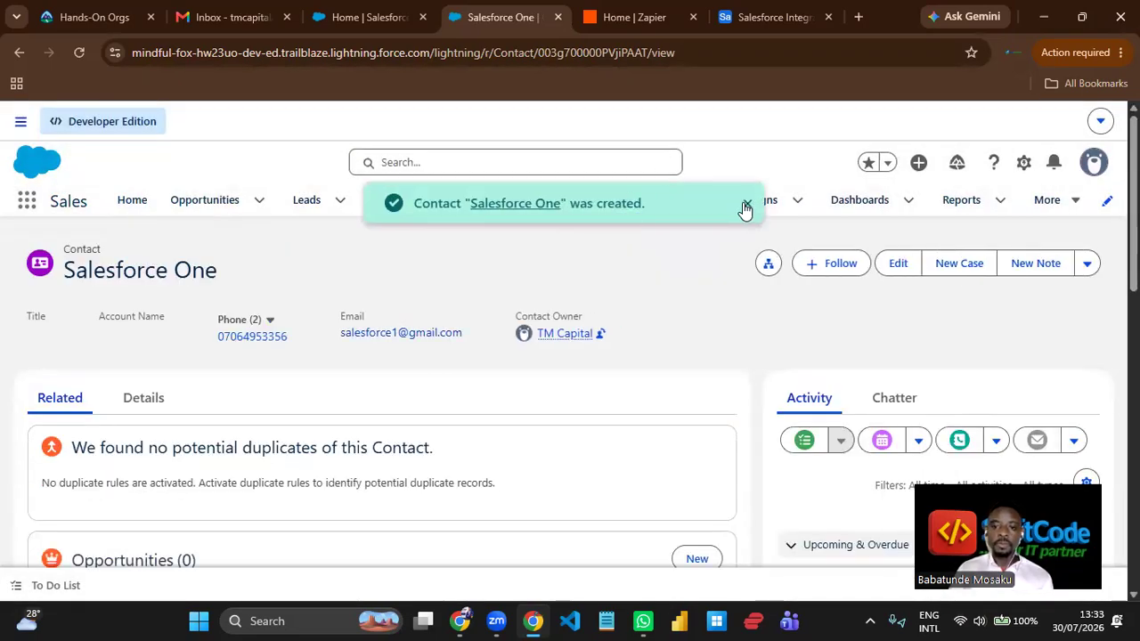
click(747, 203)
click(647, 208)
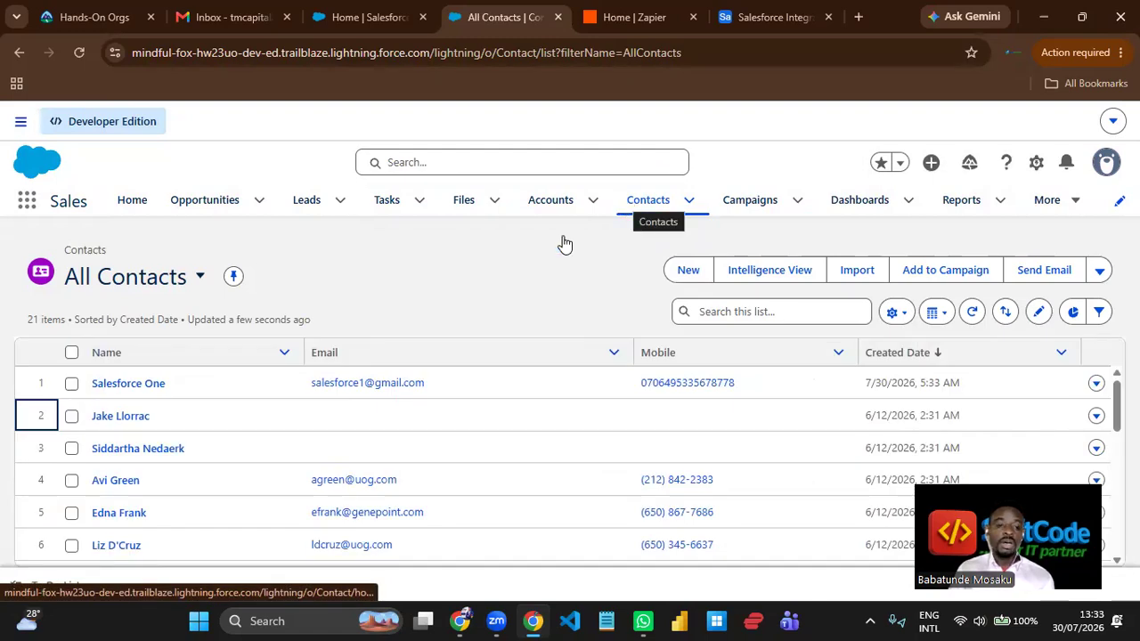
- Switch to Zapier and create a new Zap workflow
click(643, 21)
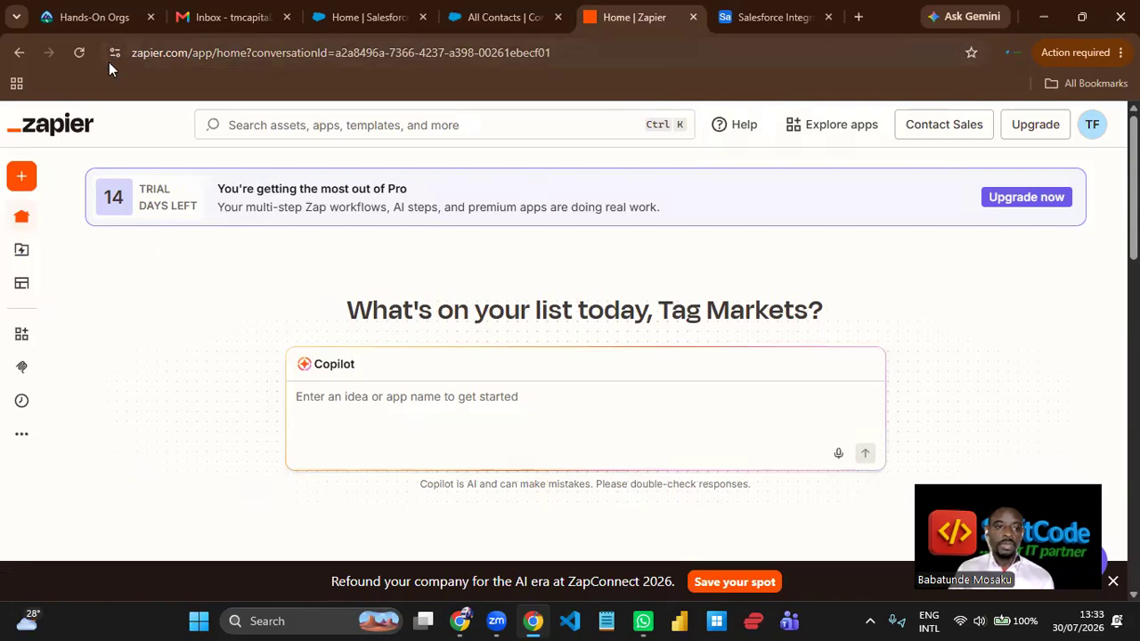
mouse_move(16, 219)
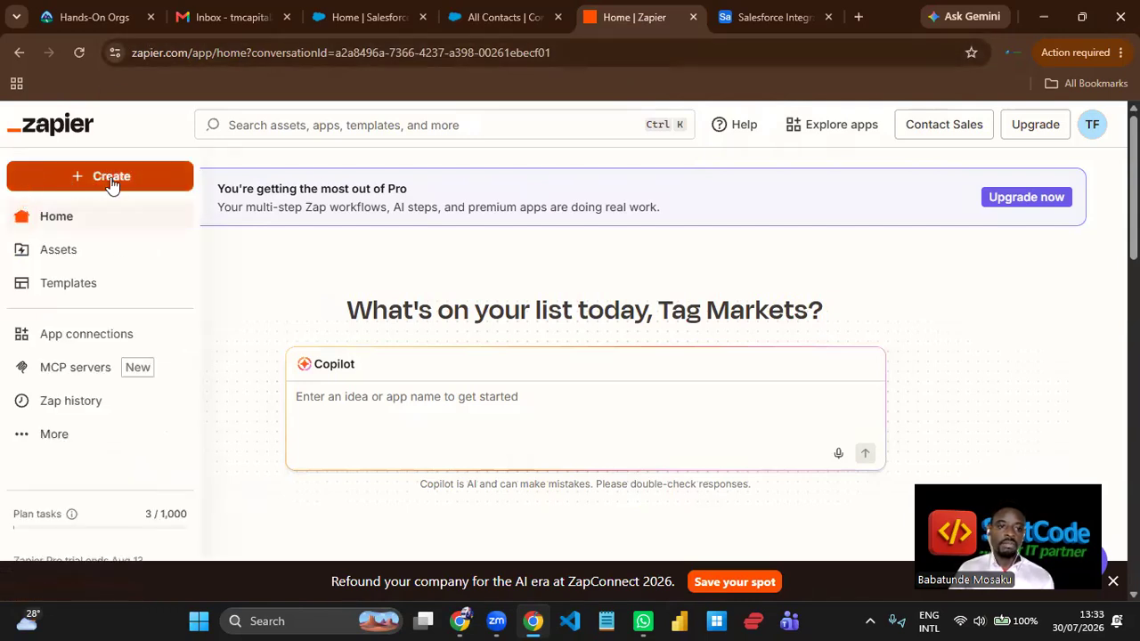
click(112, 183)
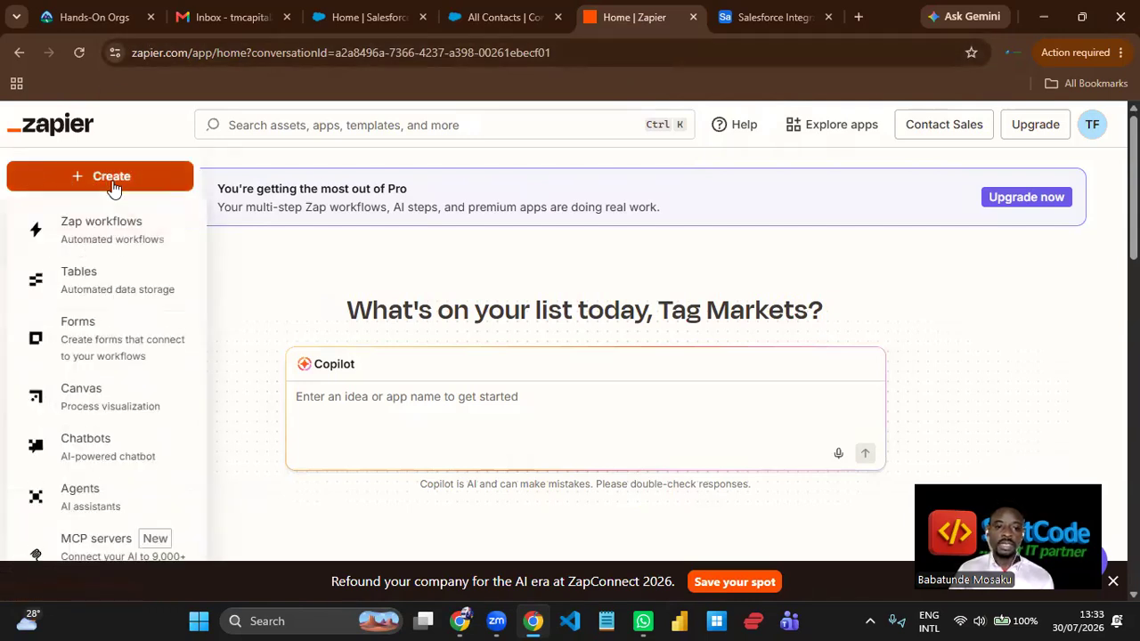
click(114, 242)
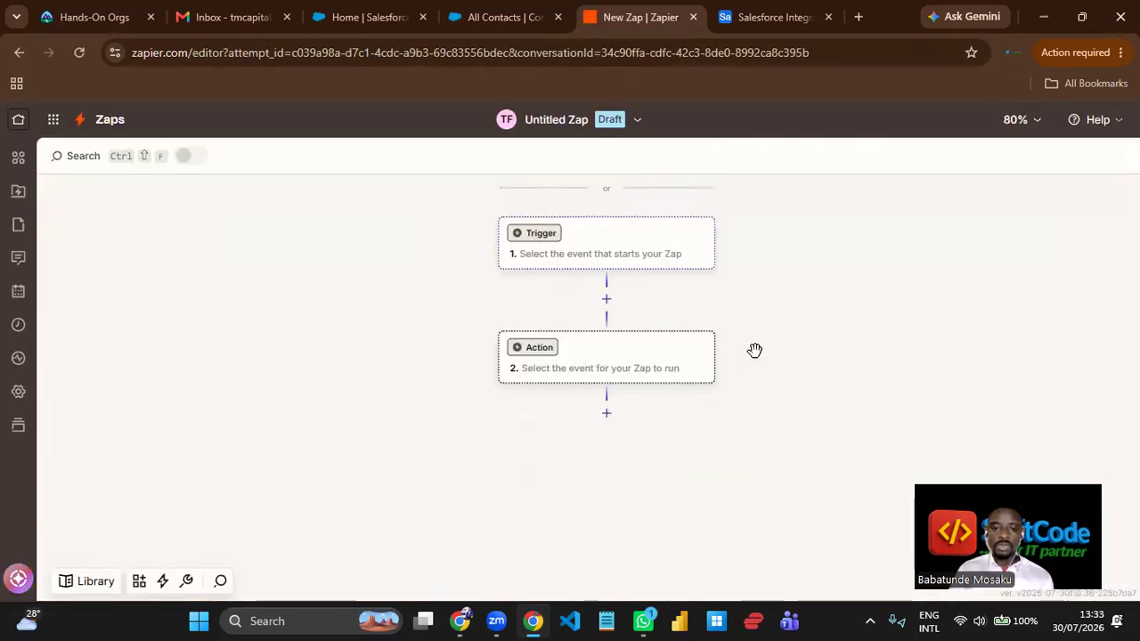
- Set the Zap's trigger to the Salesforce New Contact event
click(633, 254)
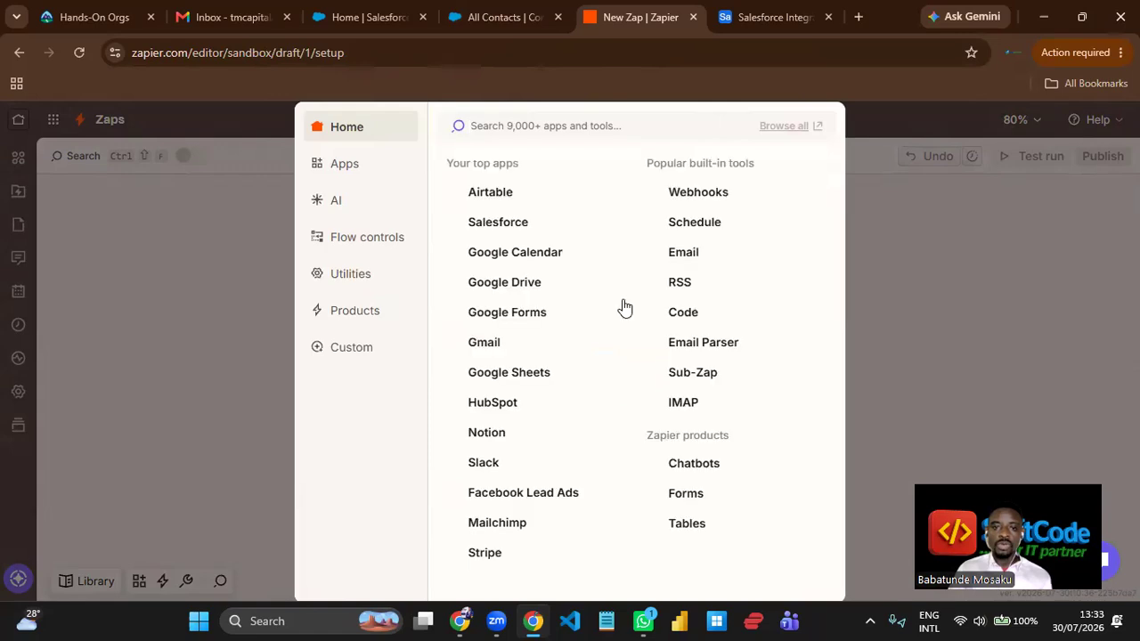
click(487, 228)
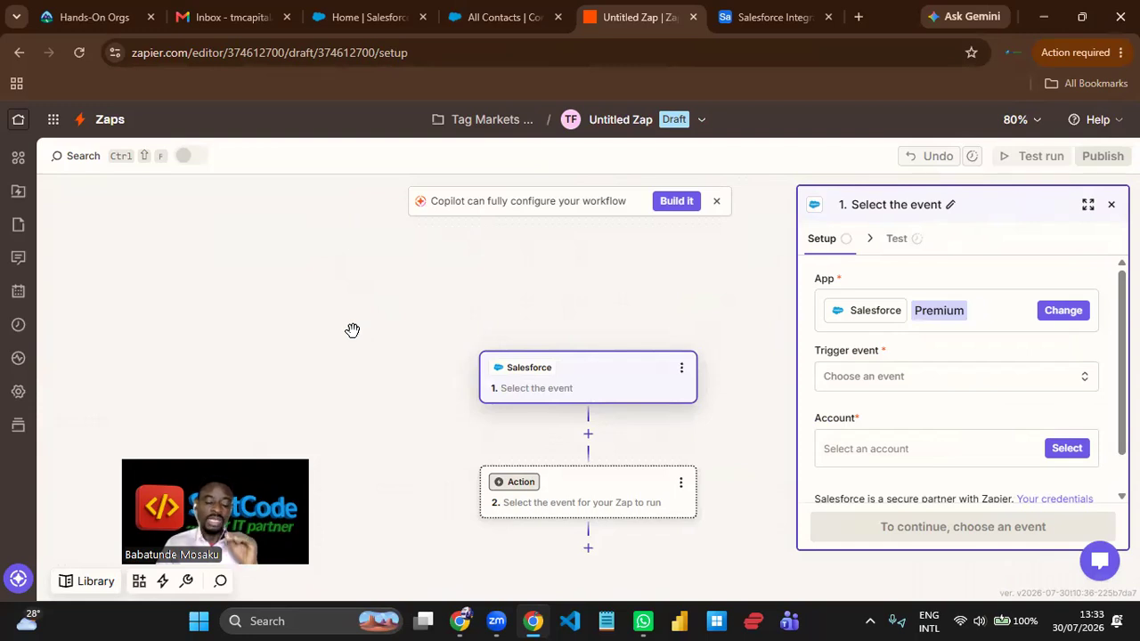
click(911, 385)
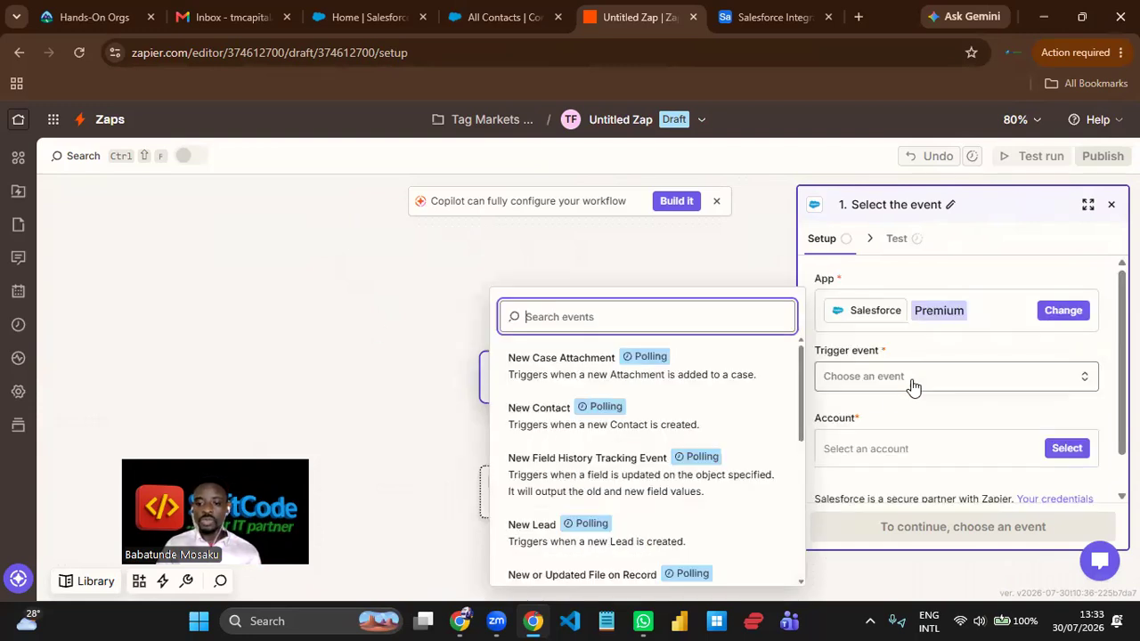
click(662, 415)
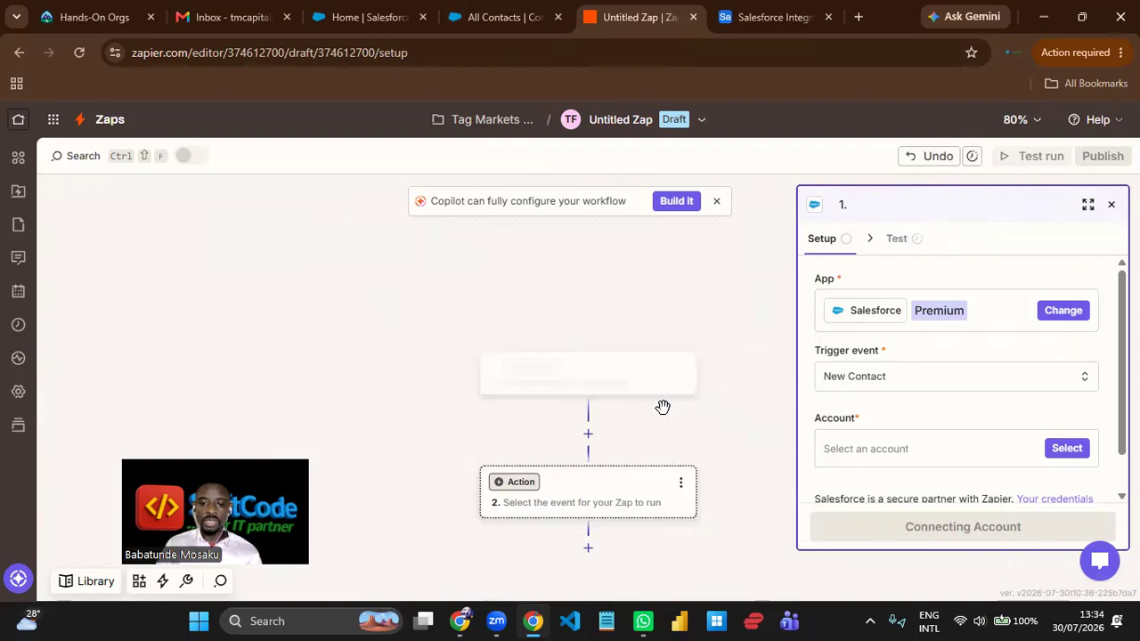
- Connect the trigger to the Salesforce account created 30 Jul 2:48 AM PDT and continue to the trigger test
click(1067, 448)
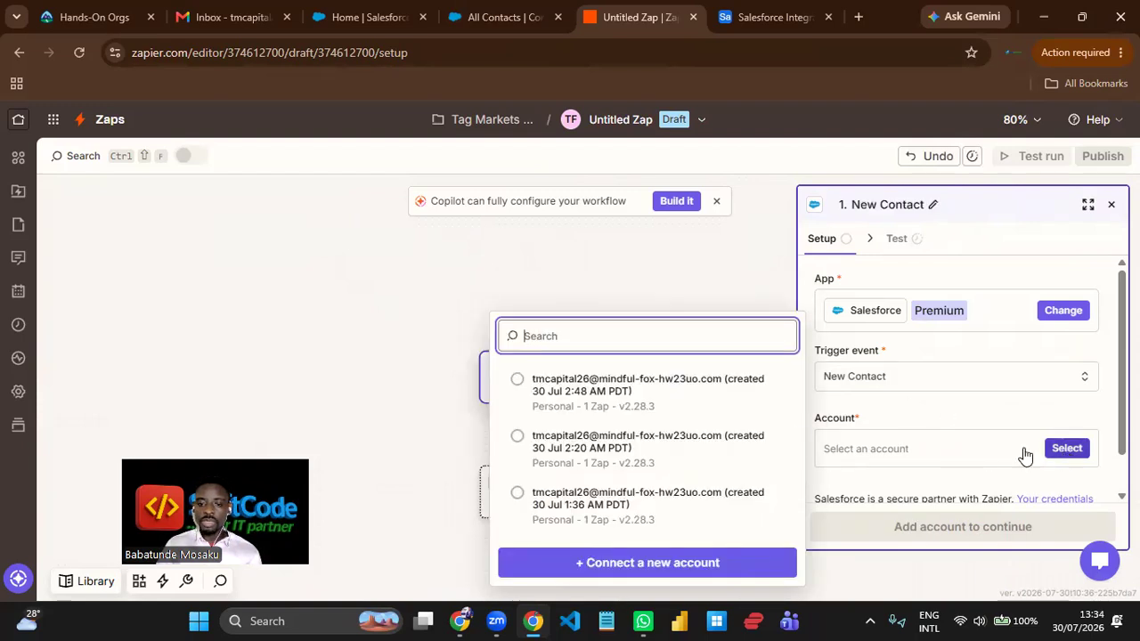
click(650, 402)
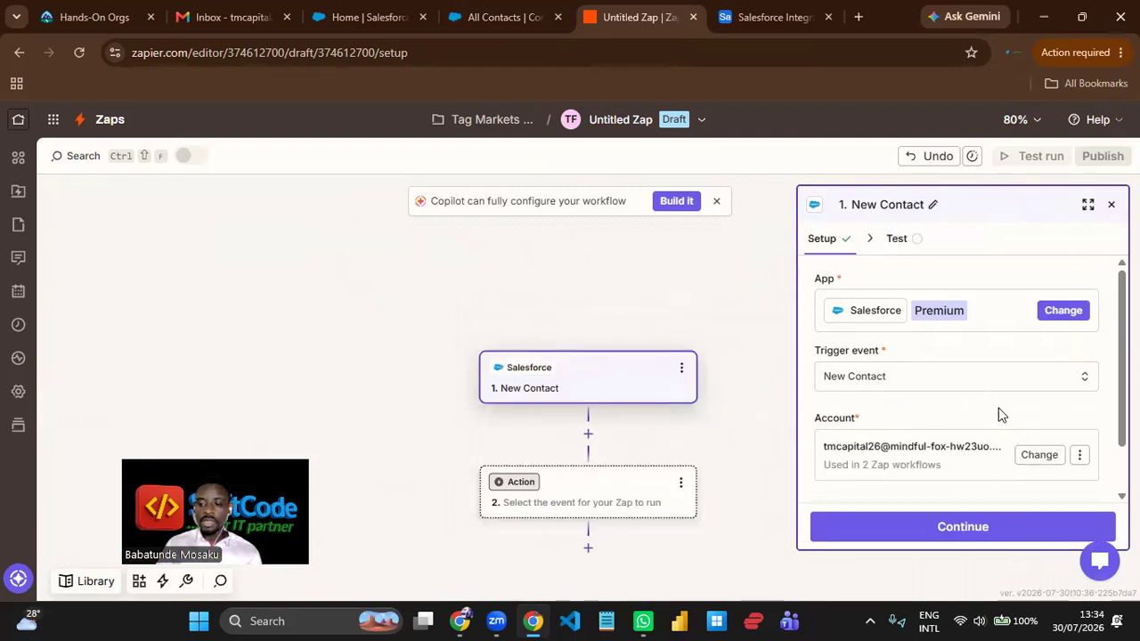
scroll(1008, 429, down, 1)
click(1001, 540)
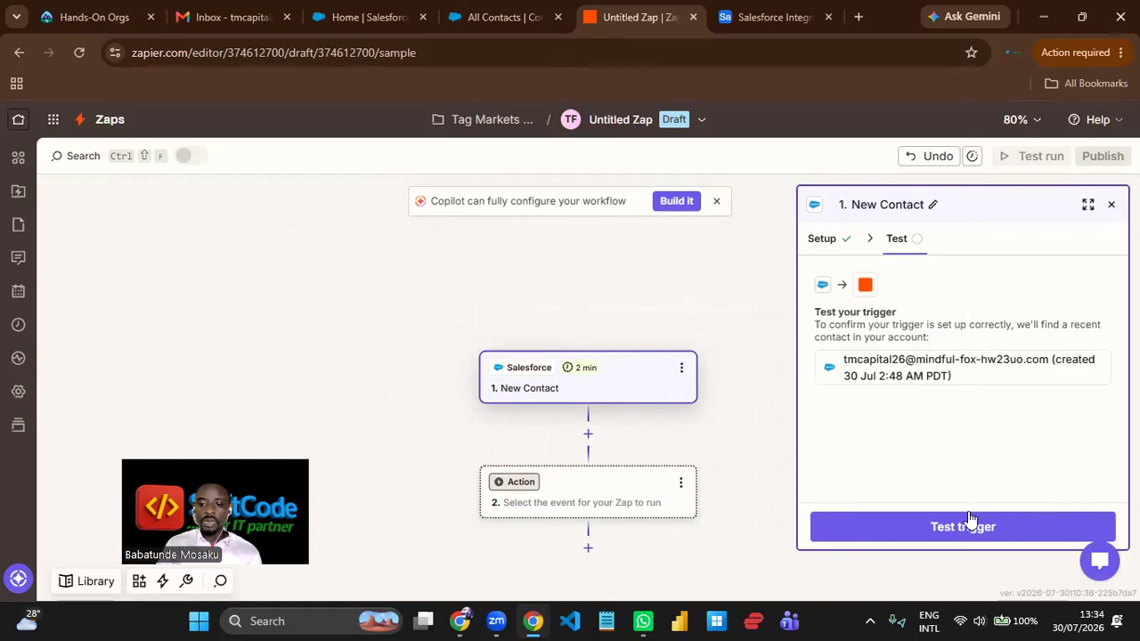
- Test the trigger by pulling new Salesforce records and continue with the Contact C record
click(924, 526)
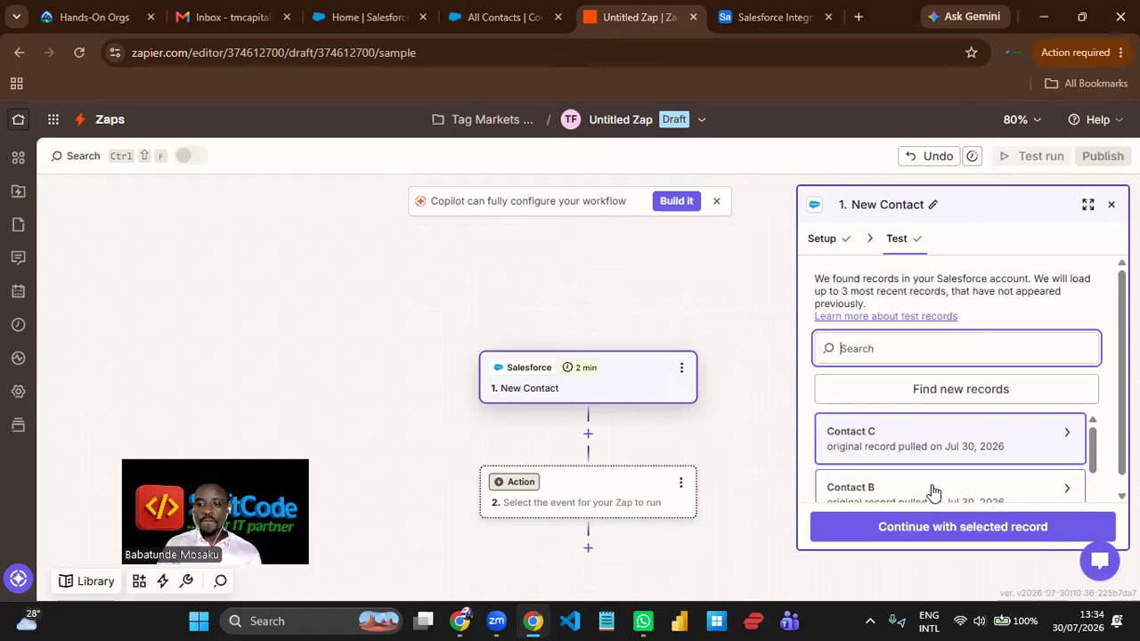
click(958, 387)
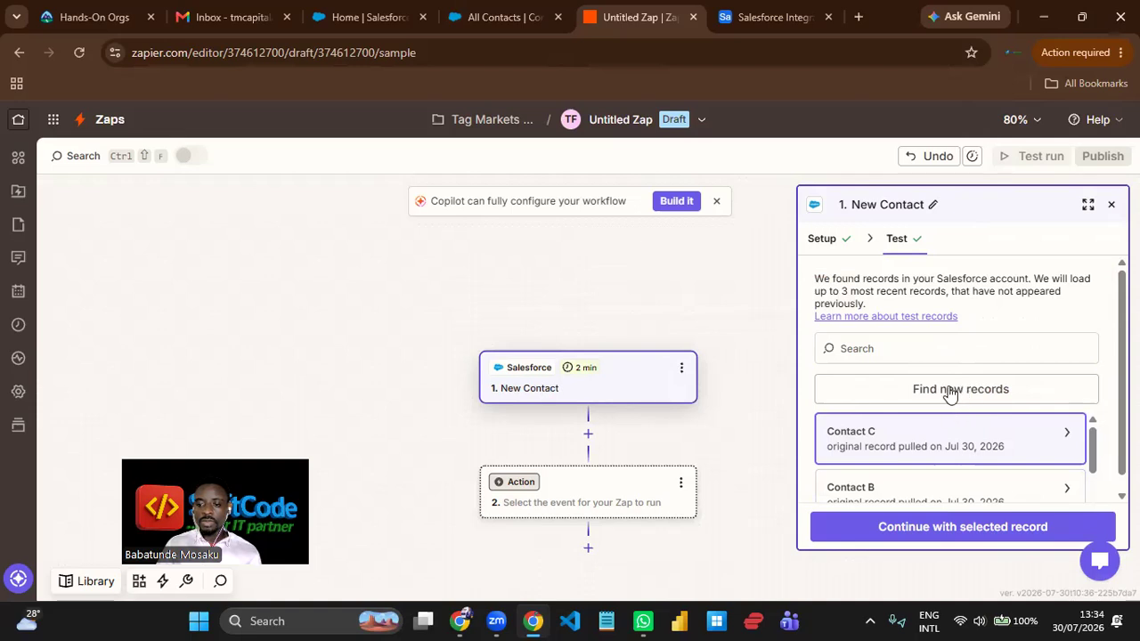
scroll(956, 441, down, 1)
scroll(959, 445, up, 1)
mouse_move(962, 448)
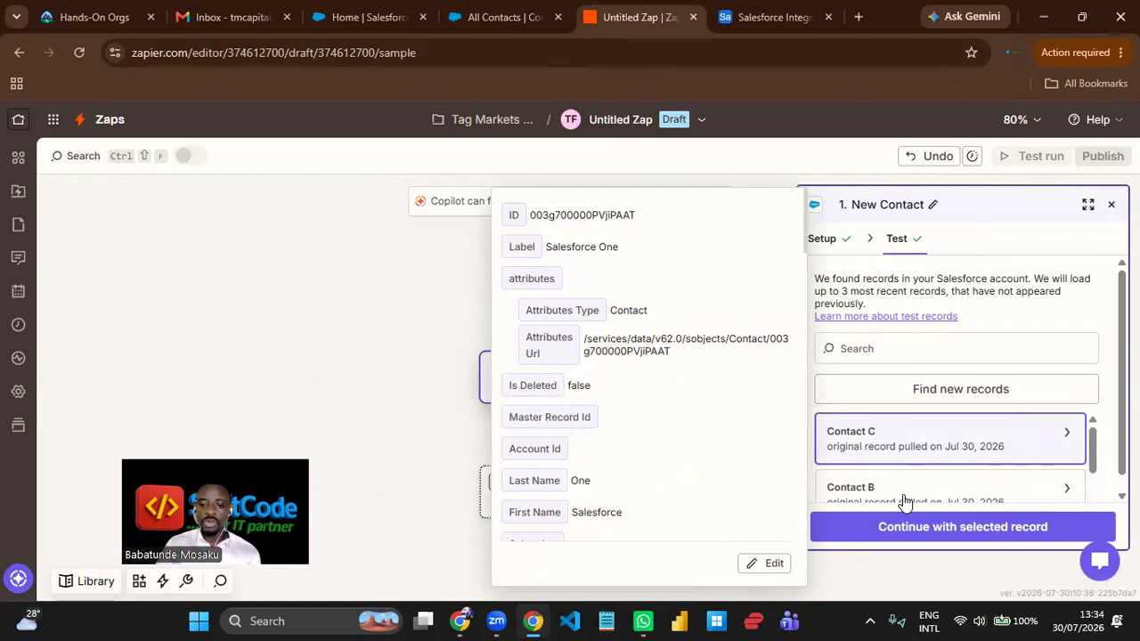
click(944, 528)
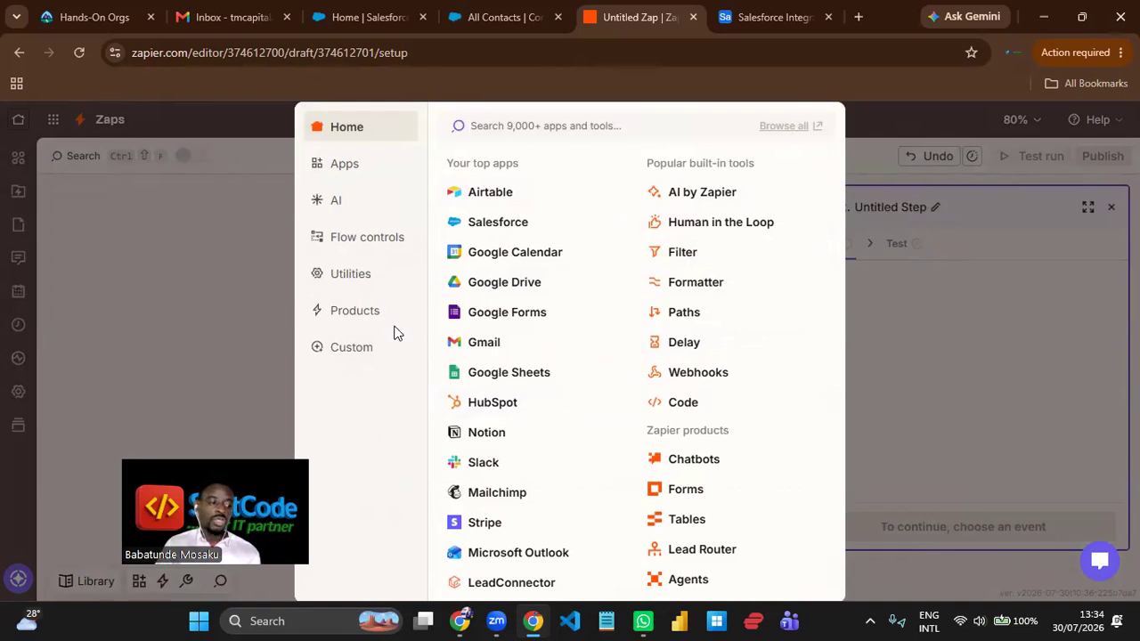
- Set the action to Airtable Create or Update Record, using the personal Airtable account with 2 Zaps, and proceed to its configuration
click(518, 201)
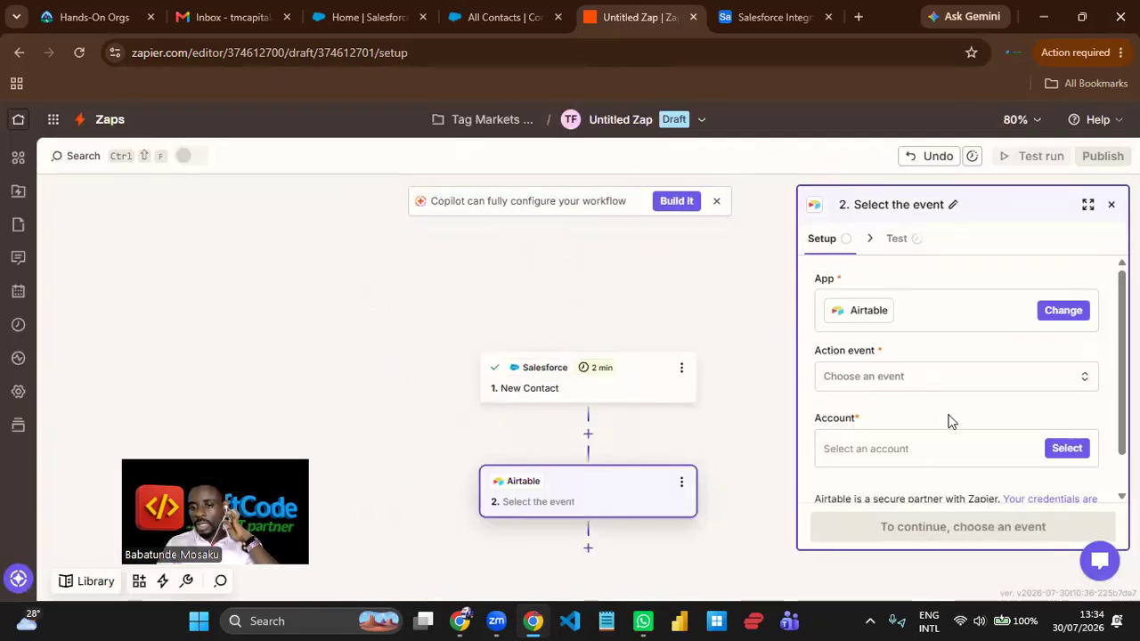
click(920, 391)
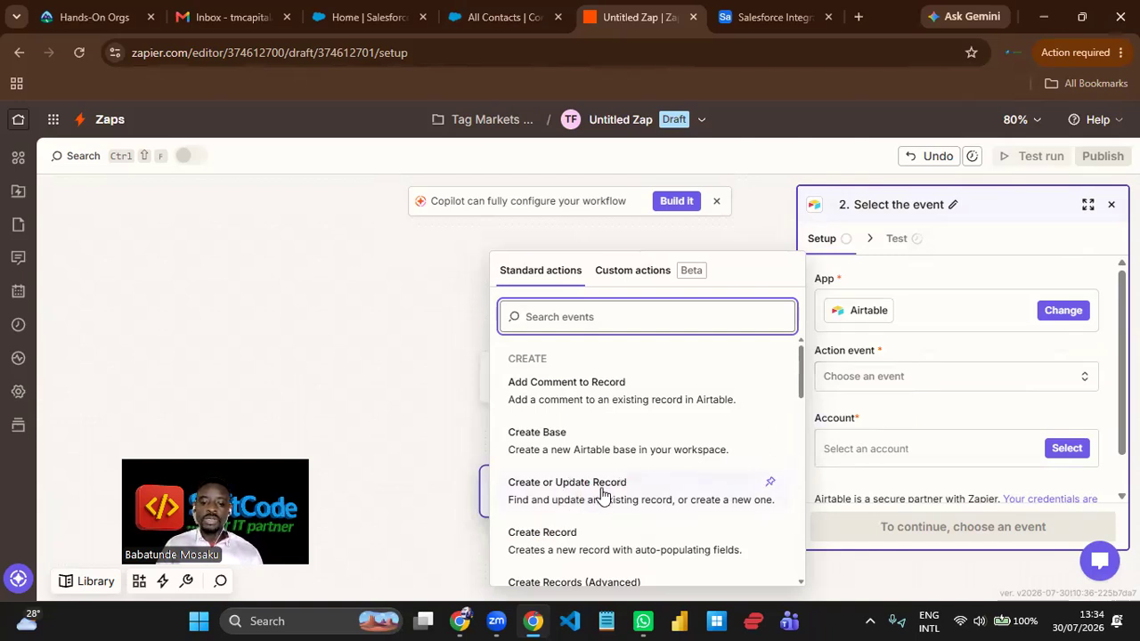
scroll(598, 499, down, 1)
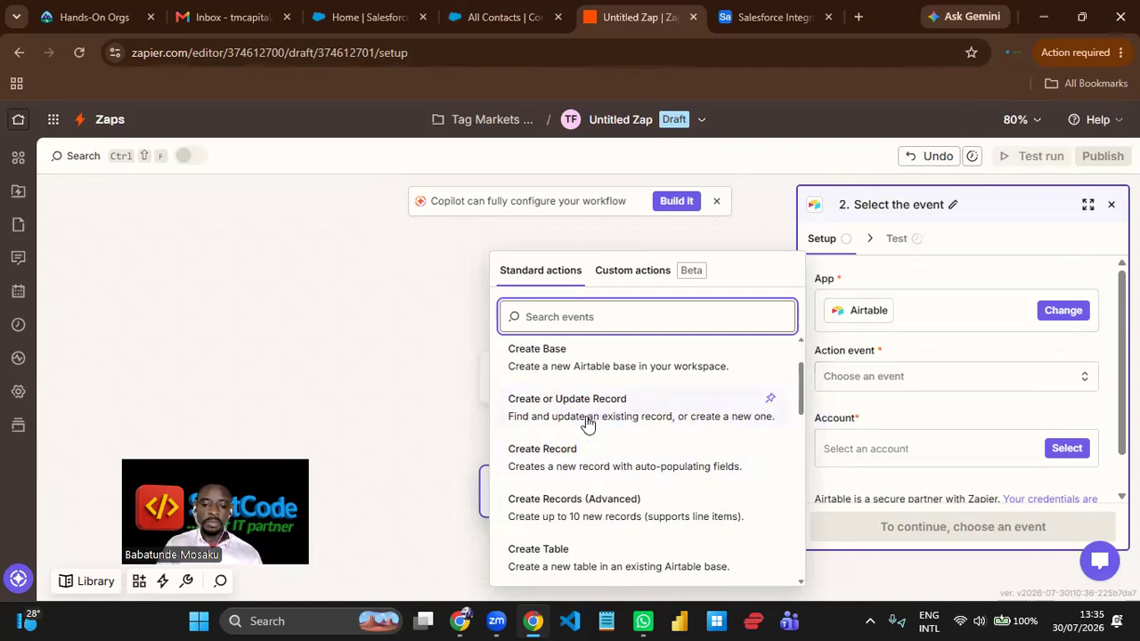
click(636, 417)
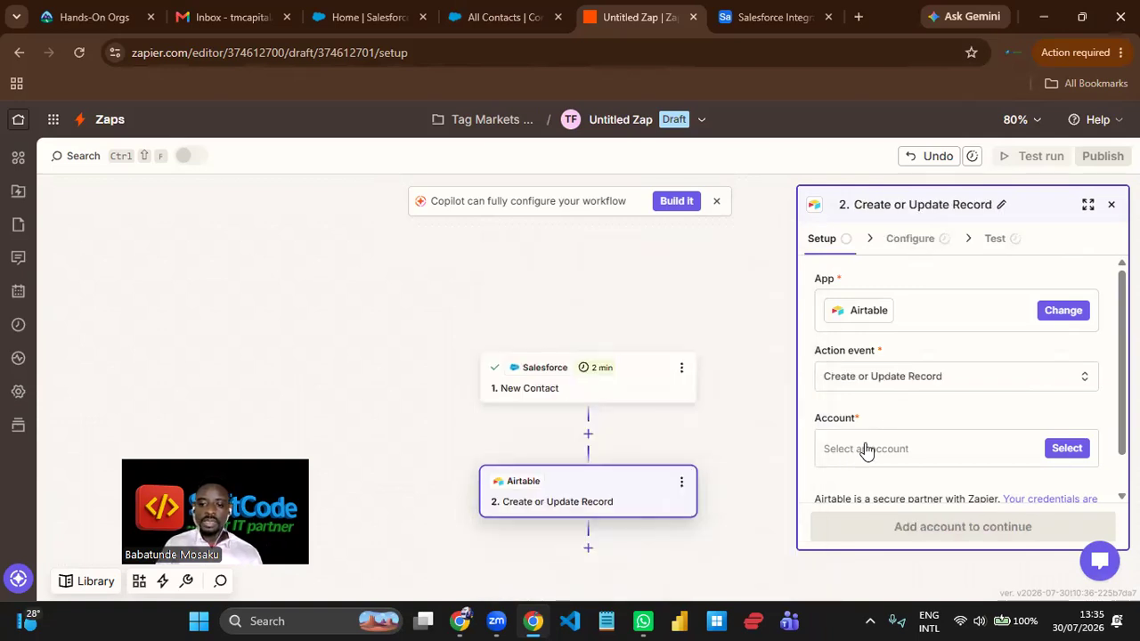
click(1060, 450)
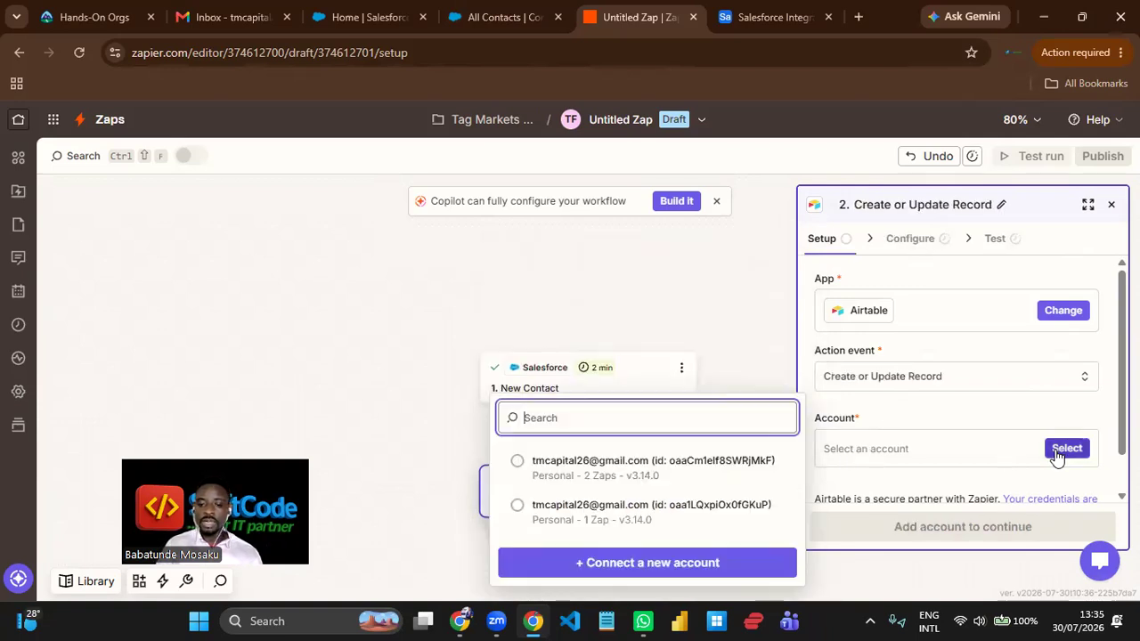
click(564, 484)
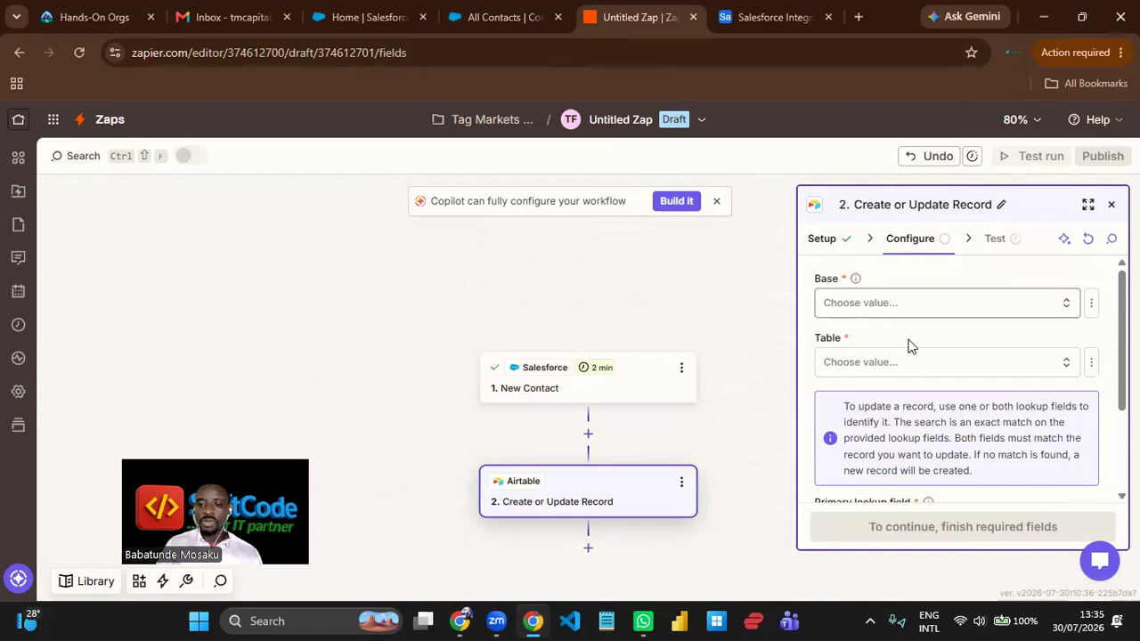
- Set the Airtable action's base to Salesforce Integration and its table to Table 1
click(921, 315)
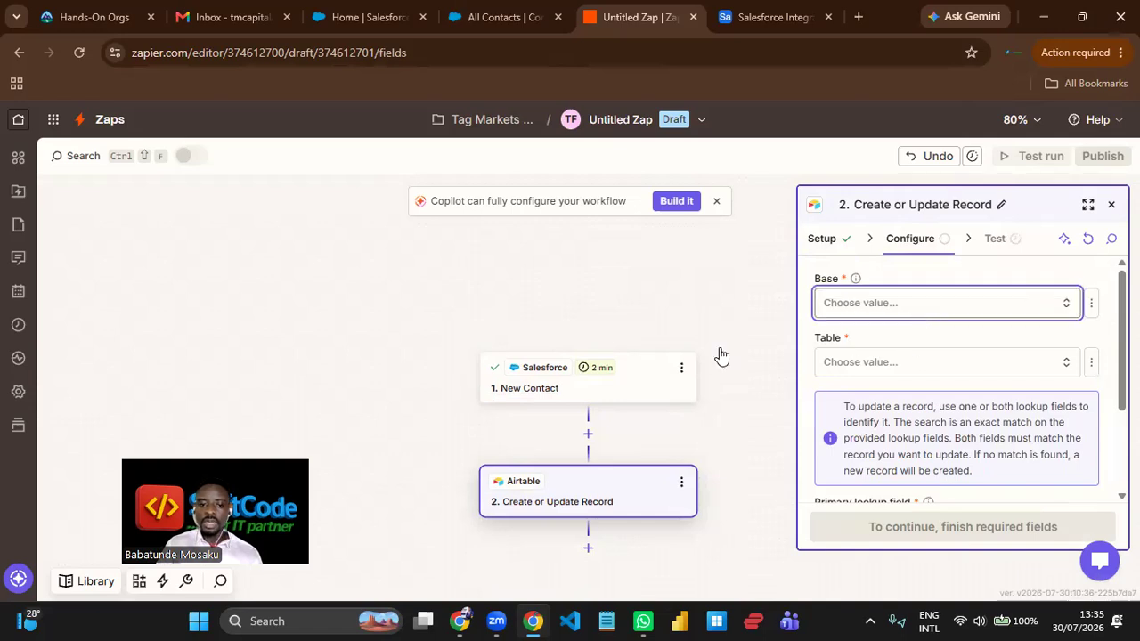
click(614, 364)
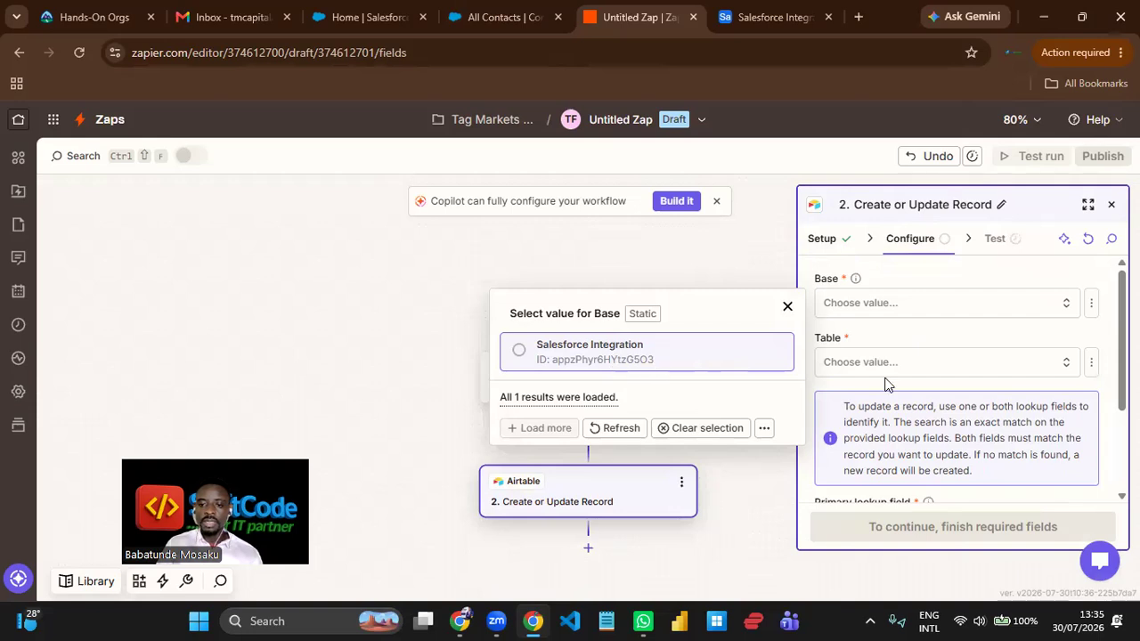
click(877, 365)
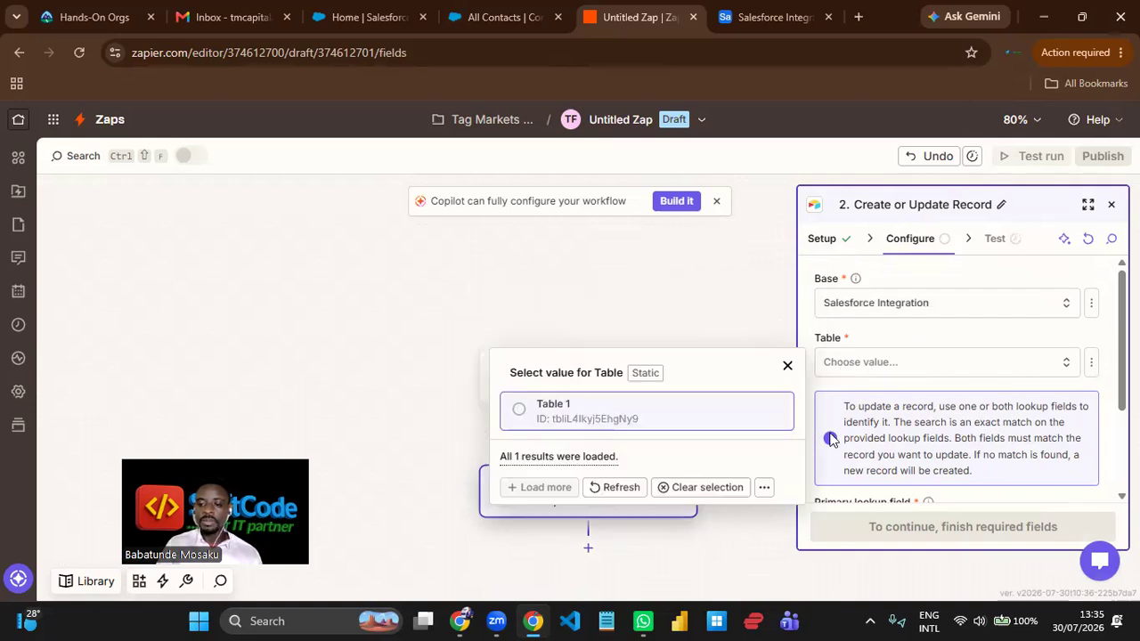
click(597, 412)
- Set the primary lookup field of the Airtable action to Email
scroll(949, 385, down, 2)
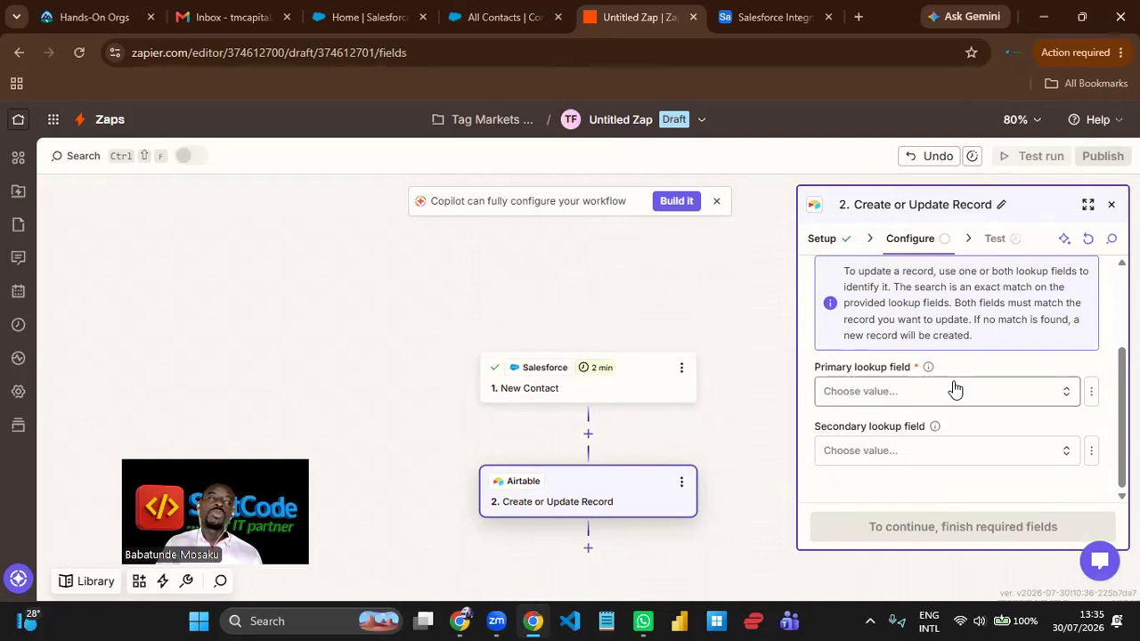
click(844, 398)
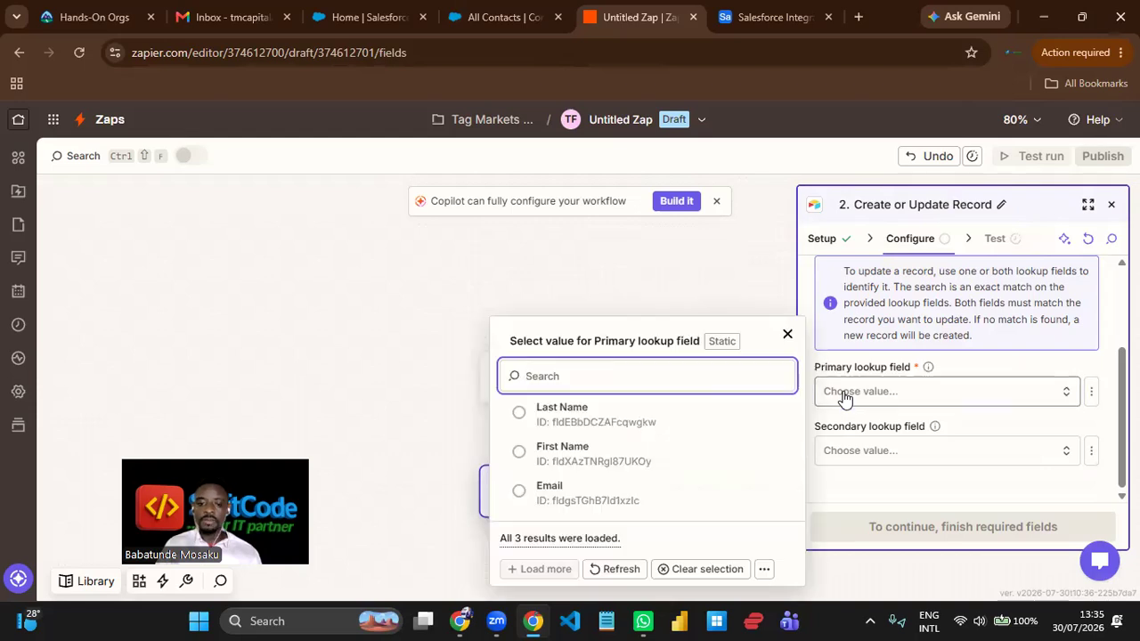
click(603, 499)
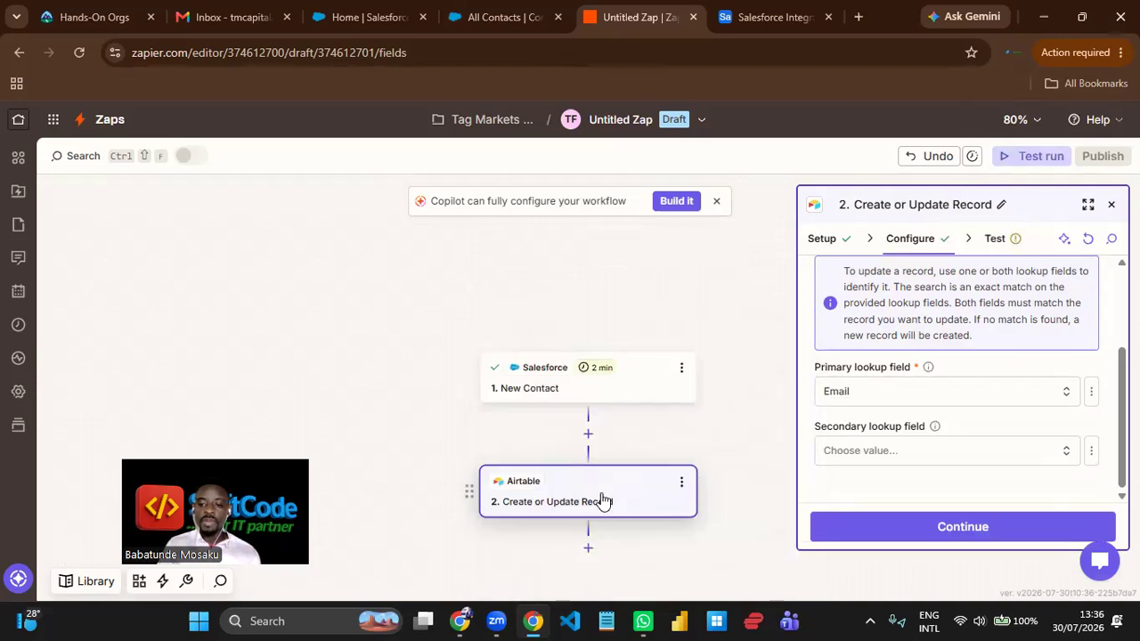
- Map the Airtable Last Name, First Name and Email fields to the matching values from the Salesforce New Contact trigger
scroll(979, 447, down, 1)
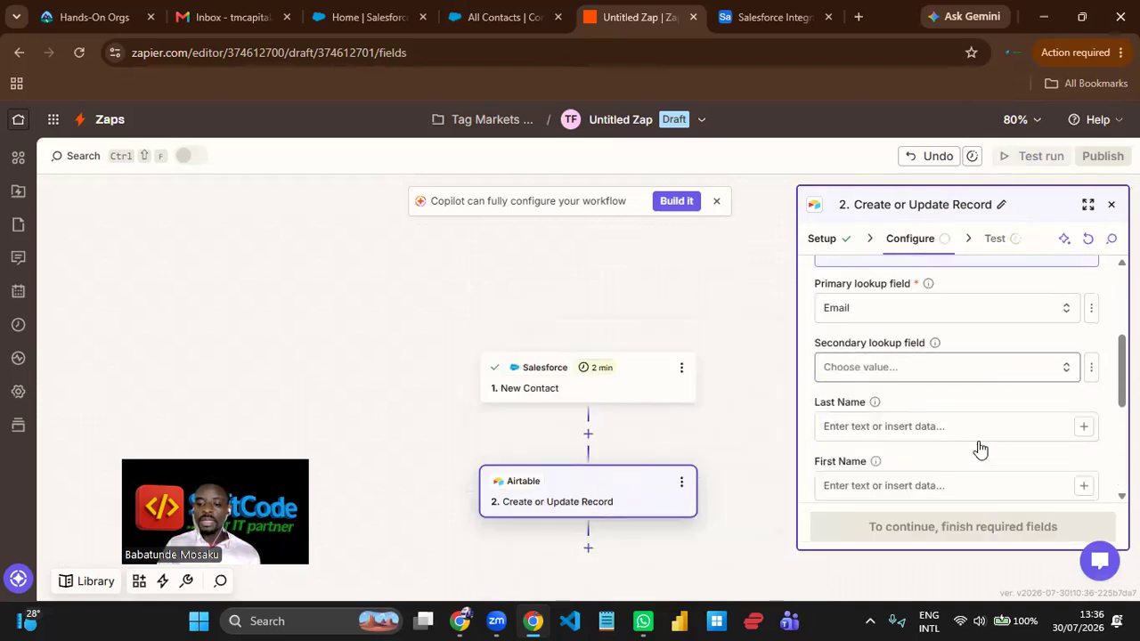
scroll(979, 442, down, 1)
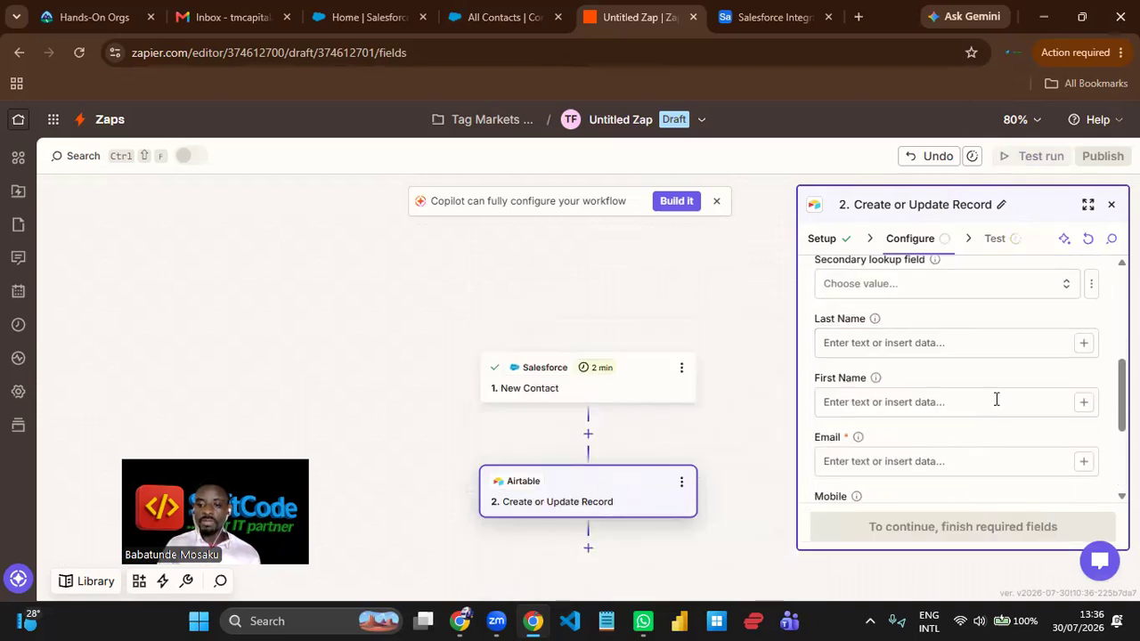
click(1084, 345)
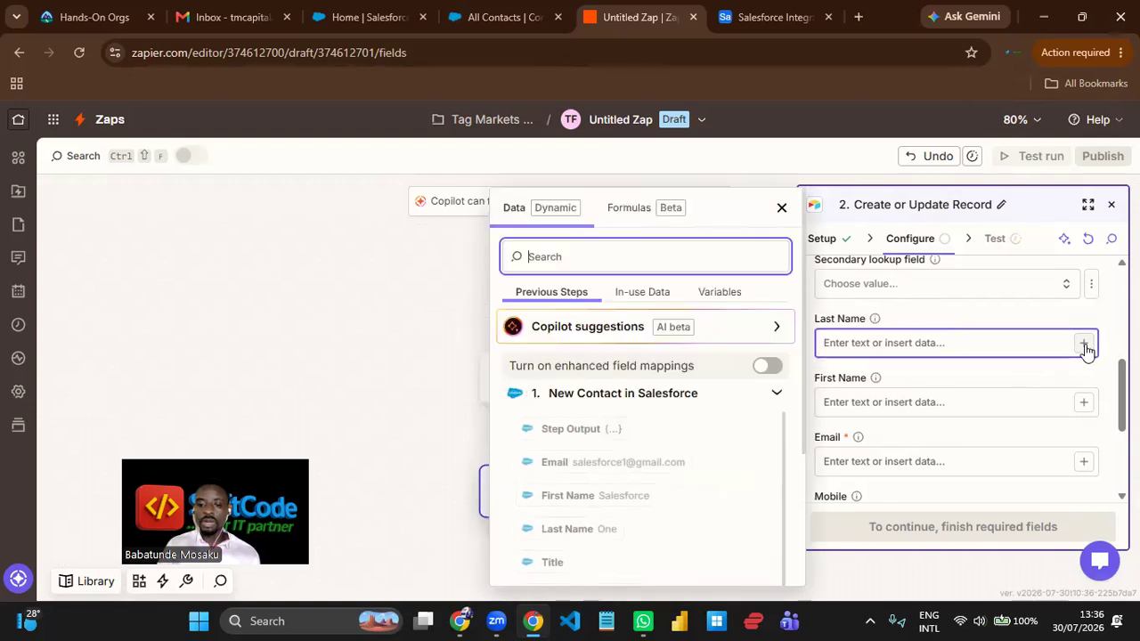
click(597, 533)
click(1082, 408)
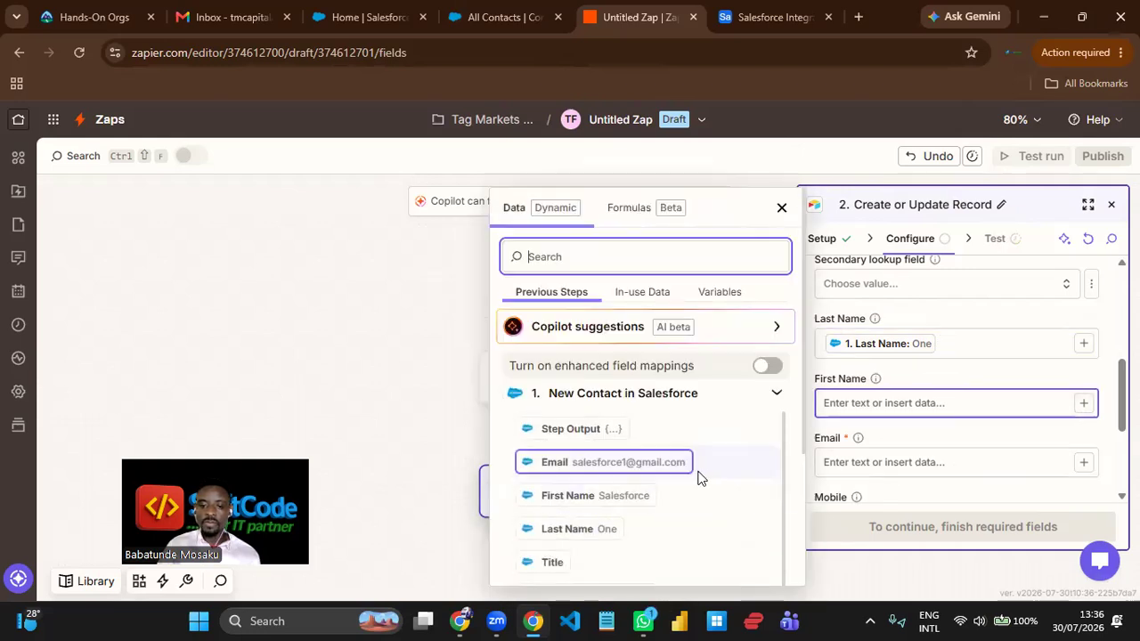
click(626, 495)
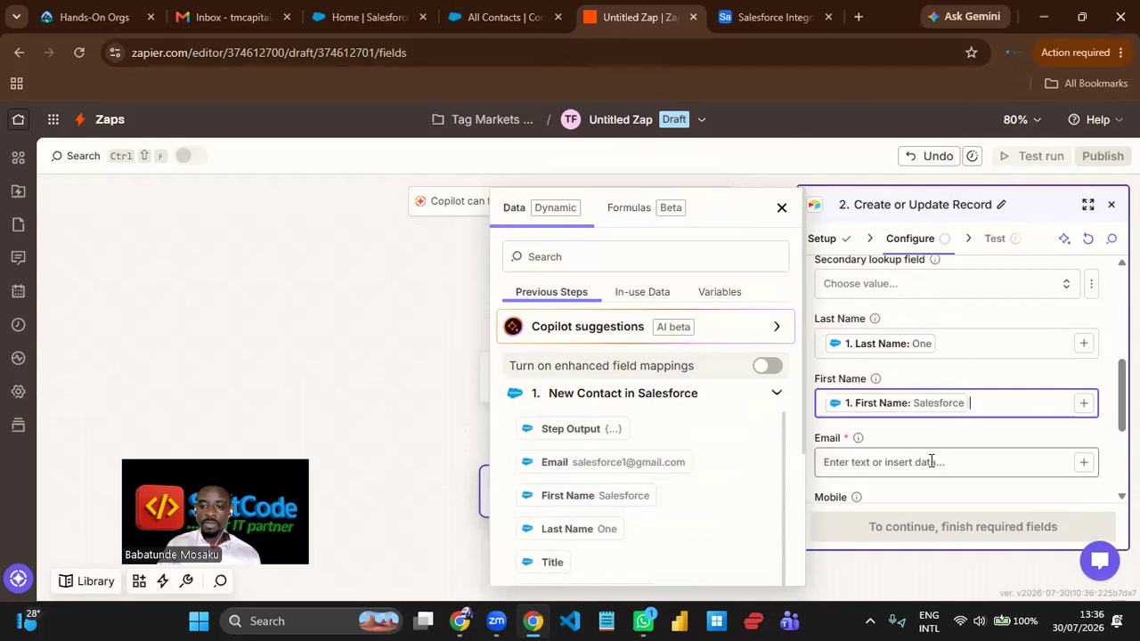
click(1008, 452)
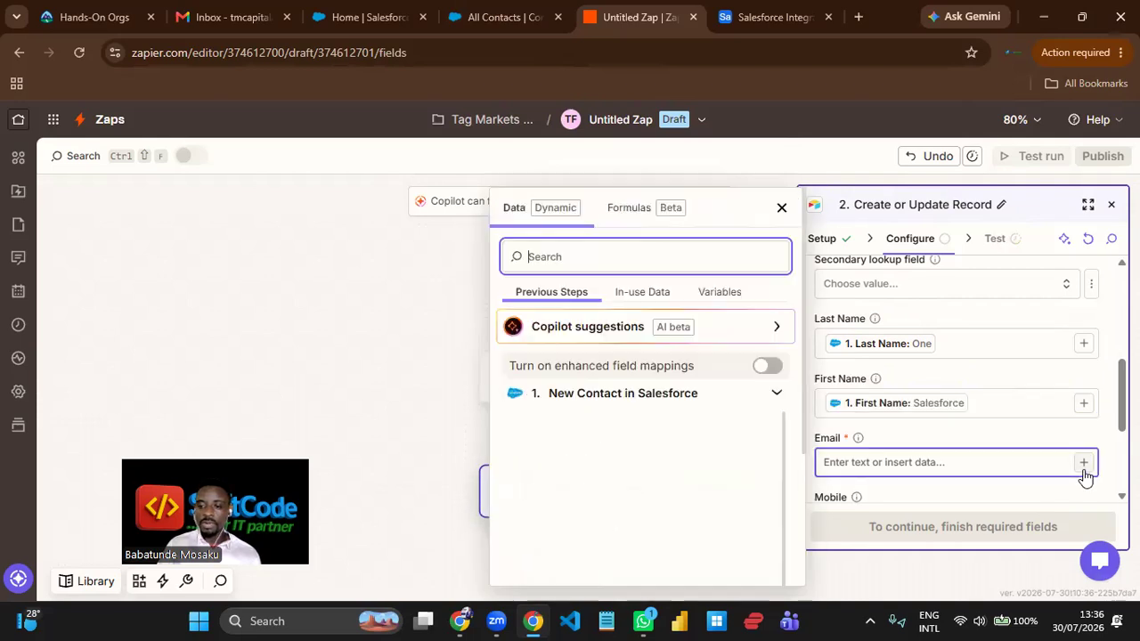
click(602, 463)
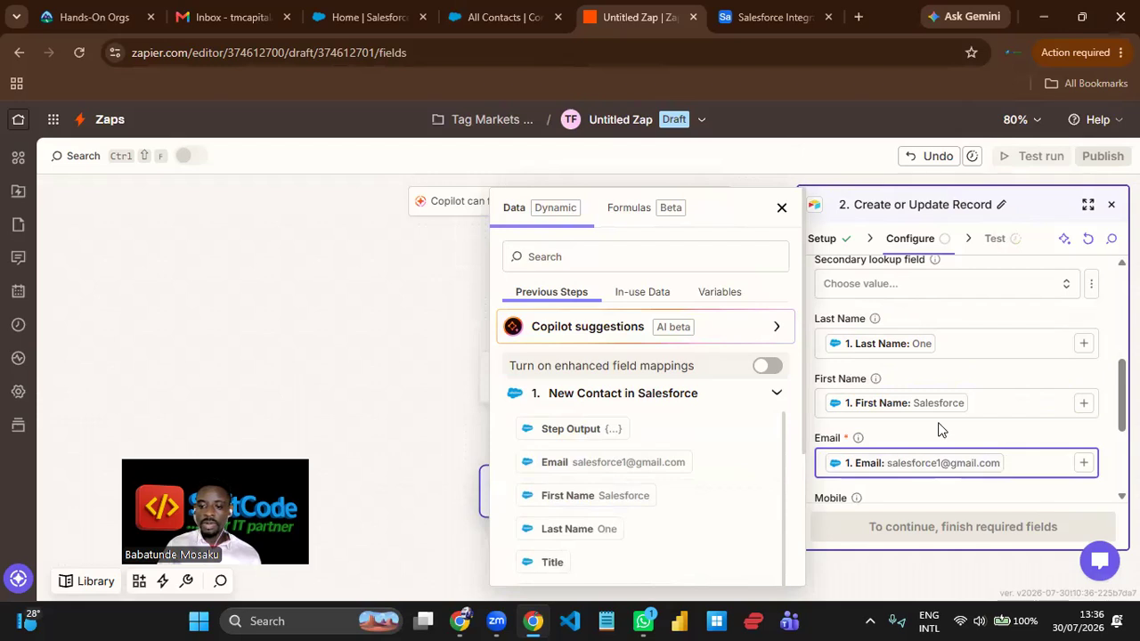
- Map the Airtable Mobile field to the Salesforce contact's Mobile Phone value
scroll(1017, 433, down, 1)
click(855, 438)
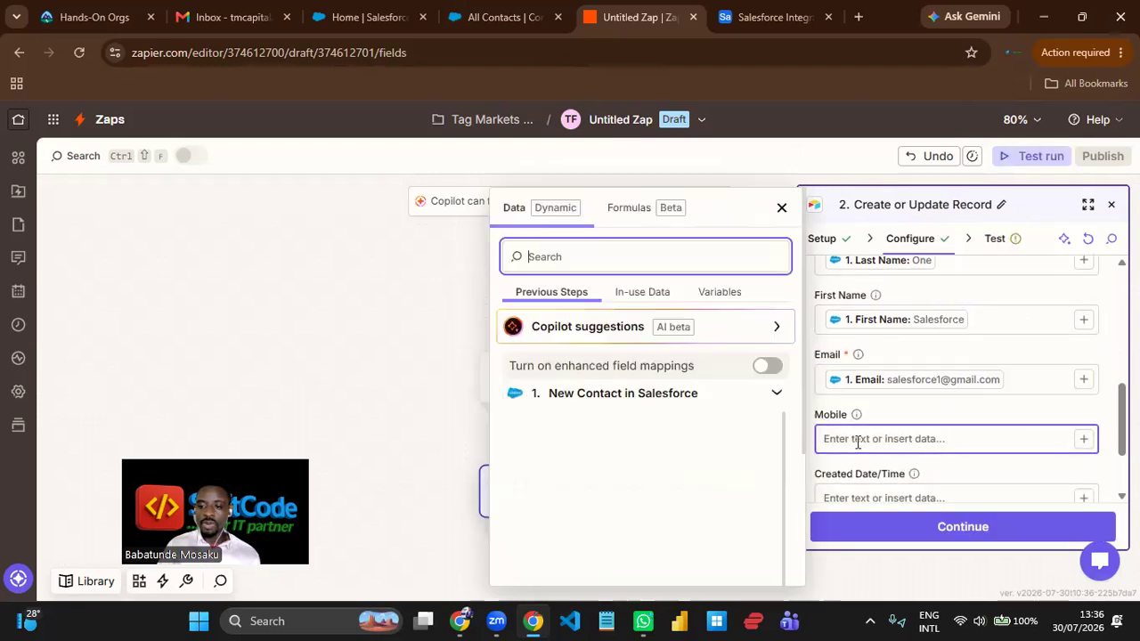
scroll(611, 471, down, 5)
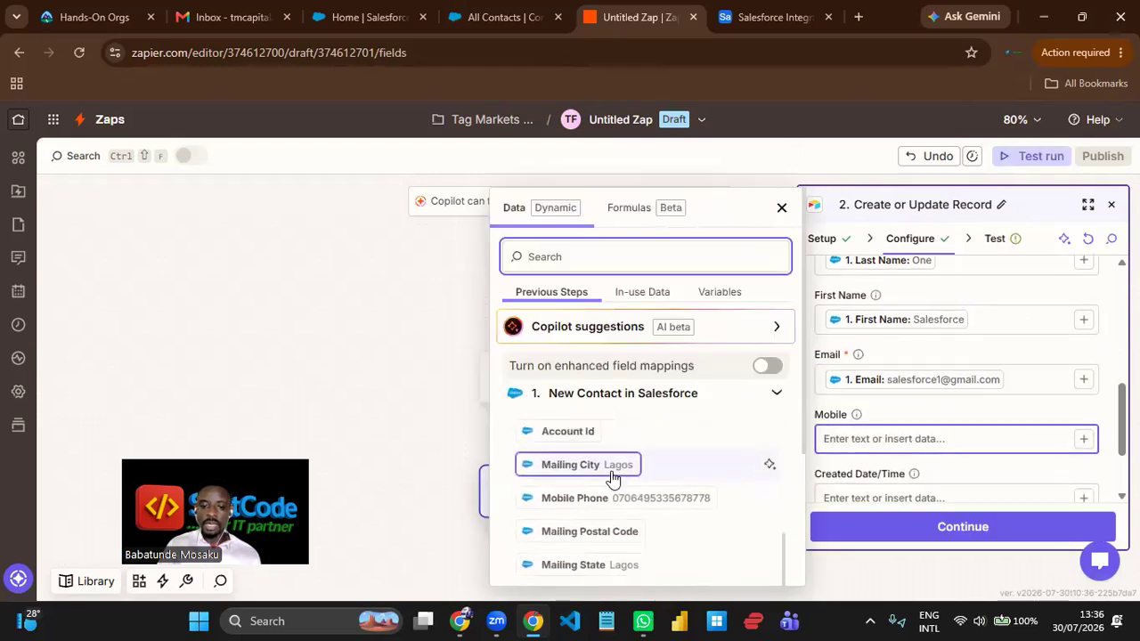
click(623, 499)
click(982, 481)
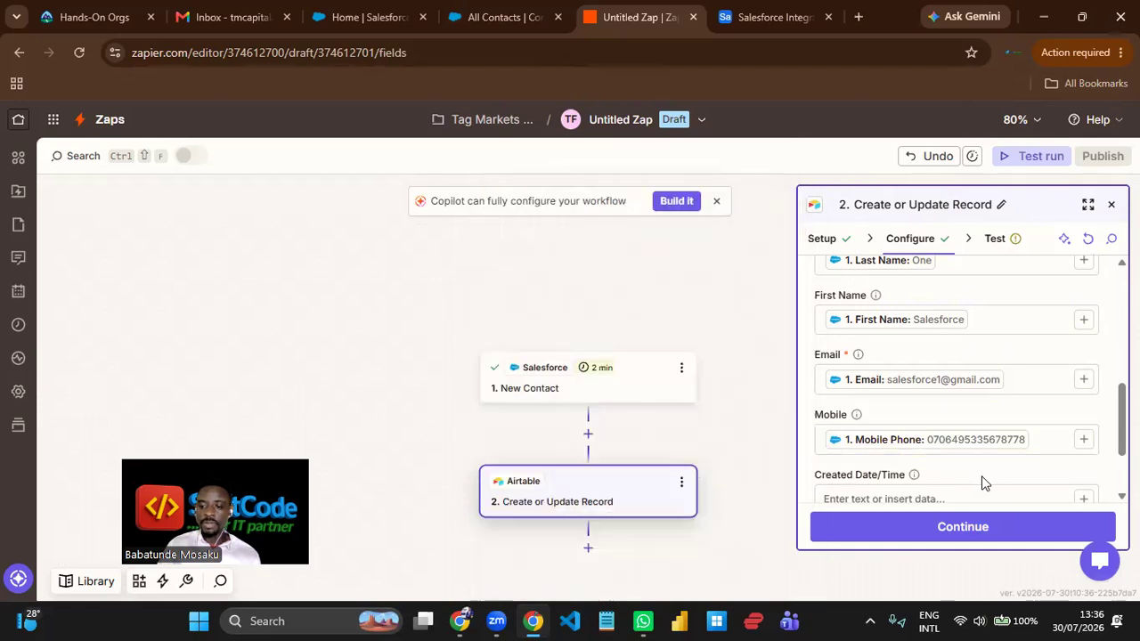
- Test the Airtable action, publish the Zap under its suggested name, and dismiss the publishing notices
click(988, 526)
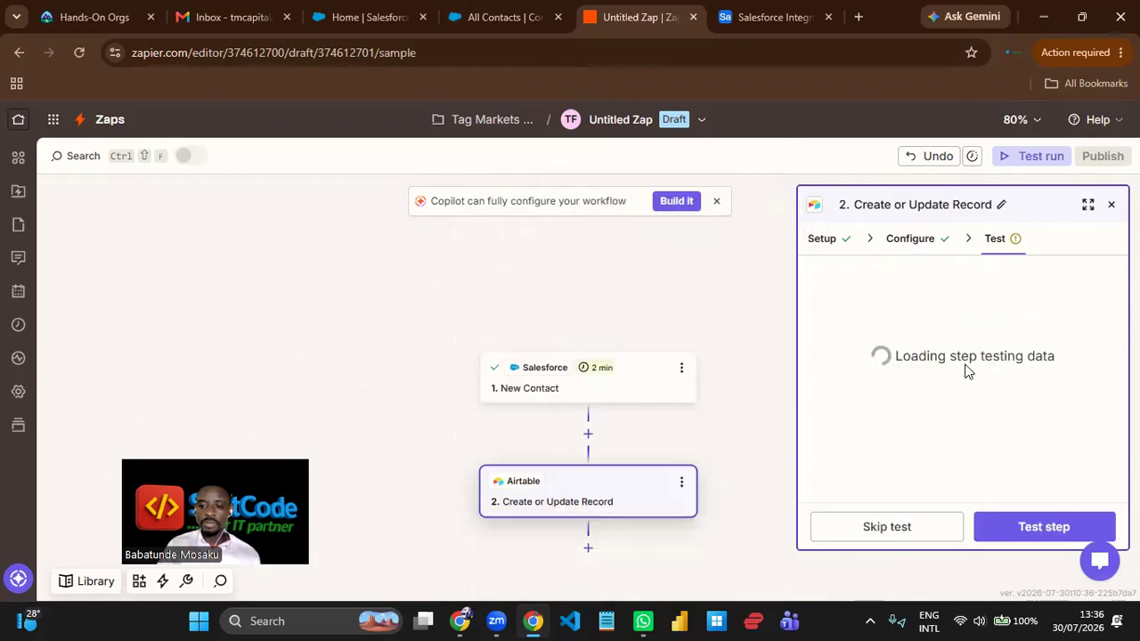
click(1053, 534)
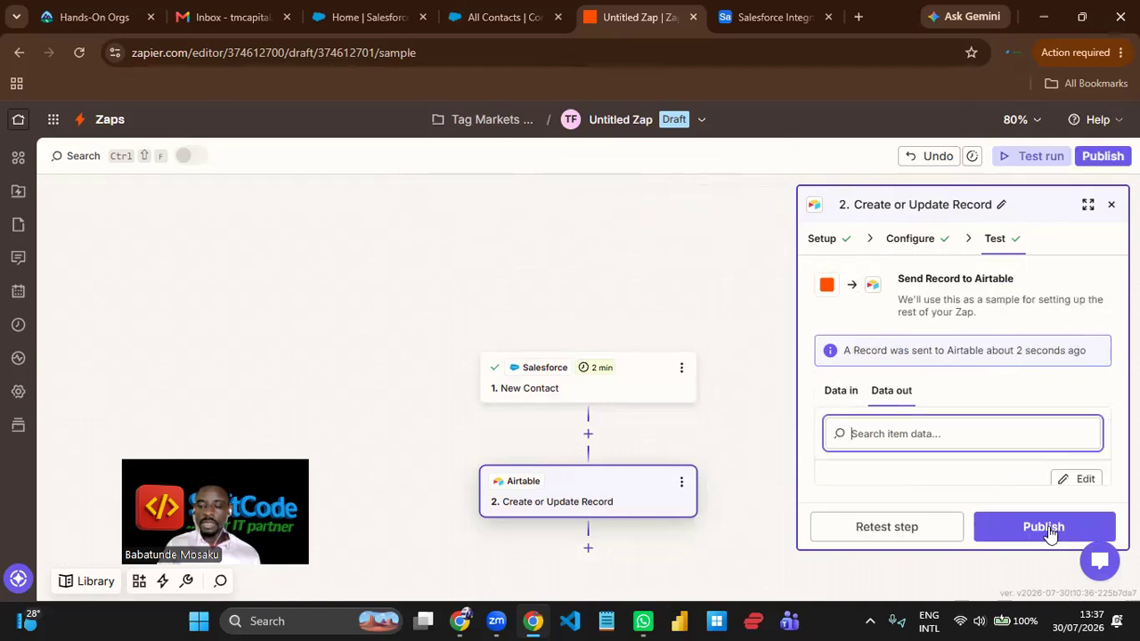
click(1048, 527)
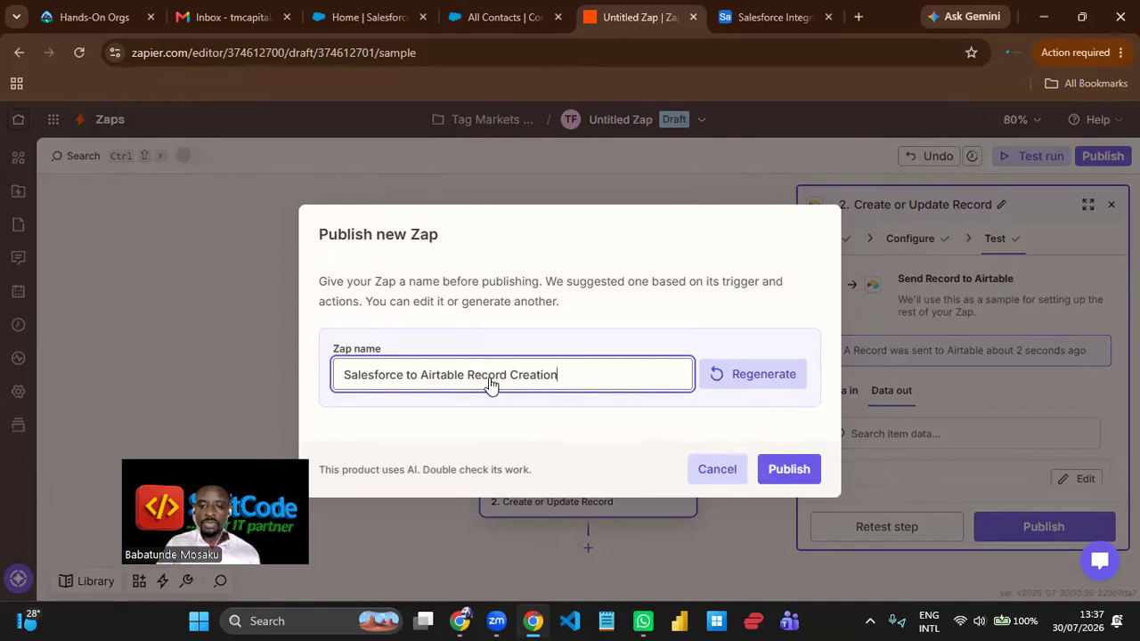
click(800, 481)
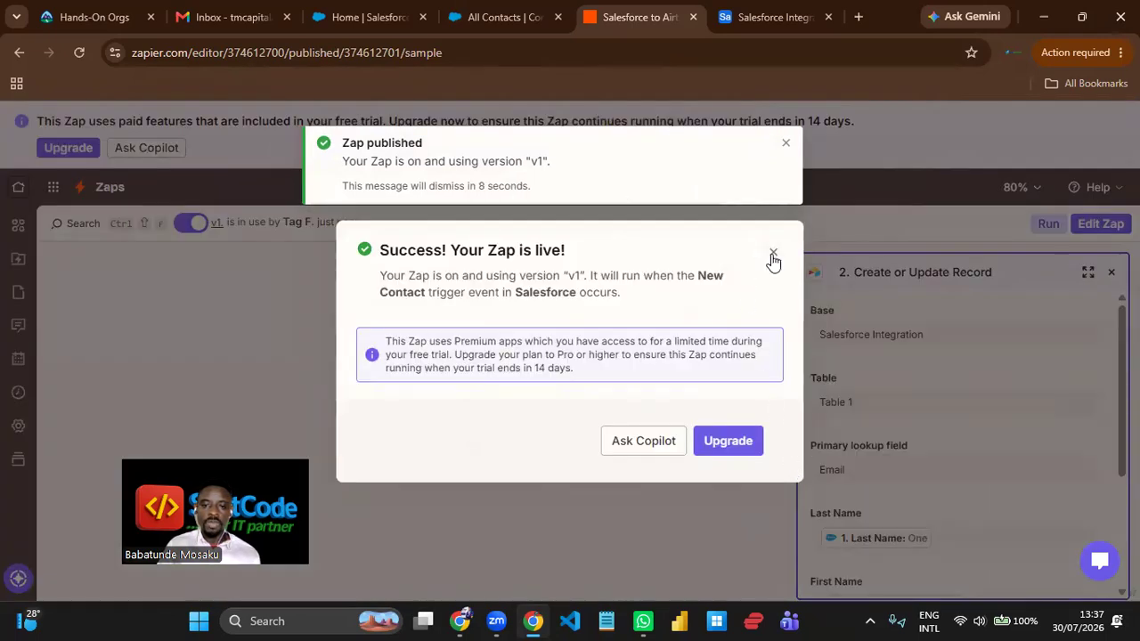
click(772, 253)
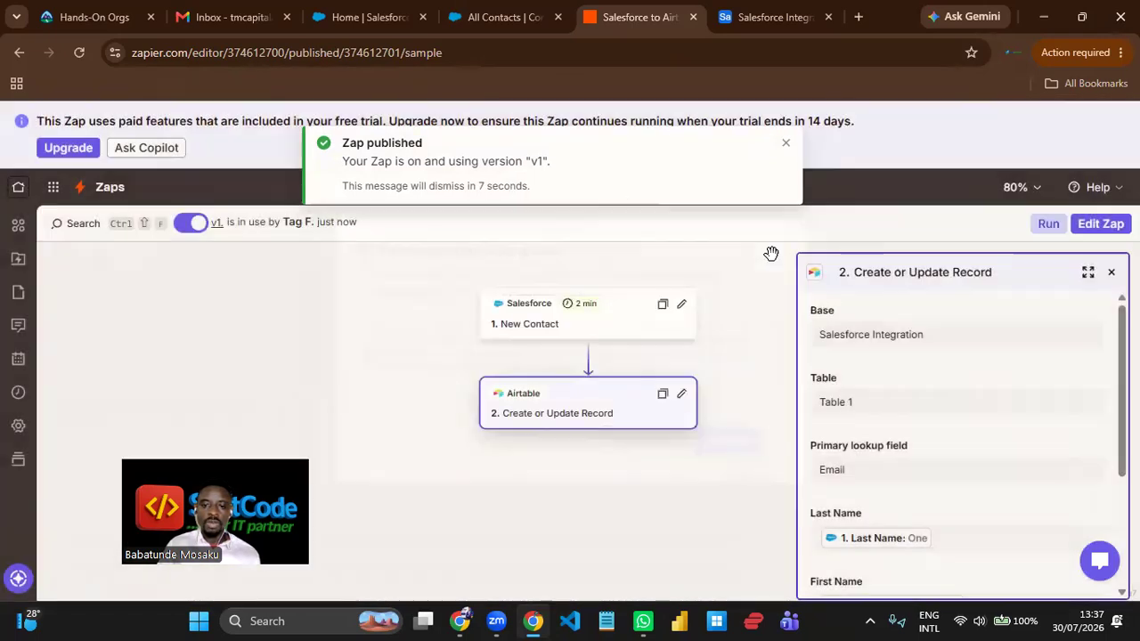
click(785, 143)
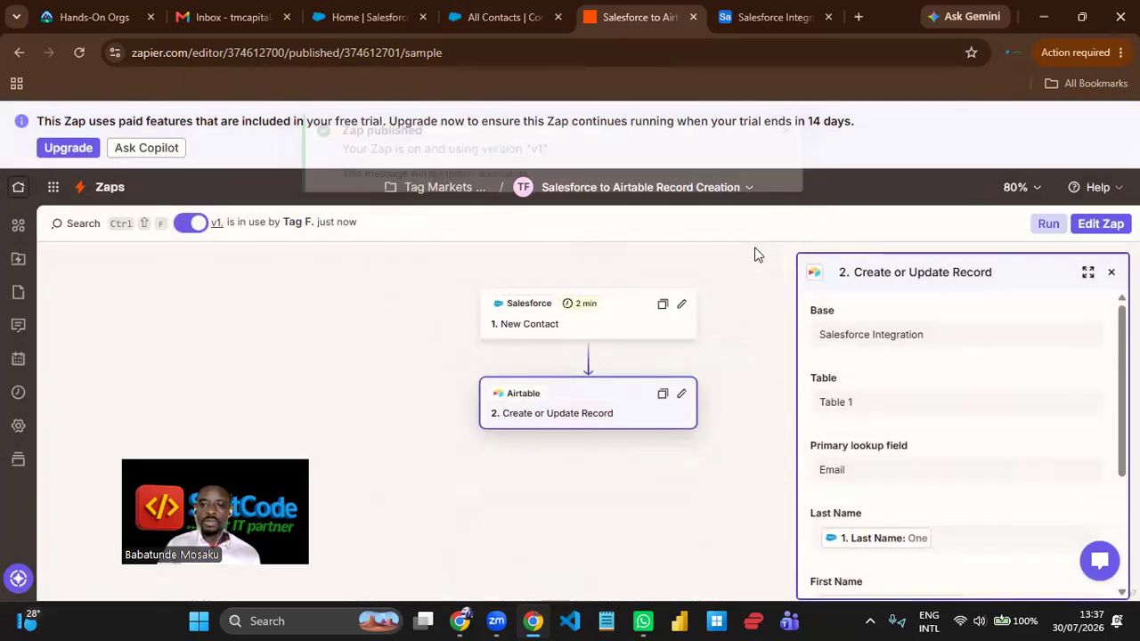
- Switch to Airtable and reload Table 1, compare its record with Salesforce's All Contacts list, and return to the published Zap
click(762, 18)
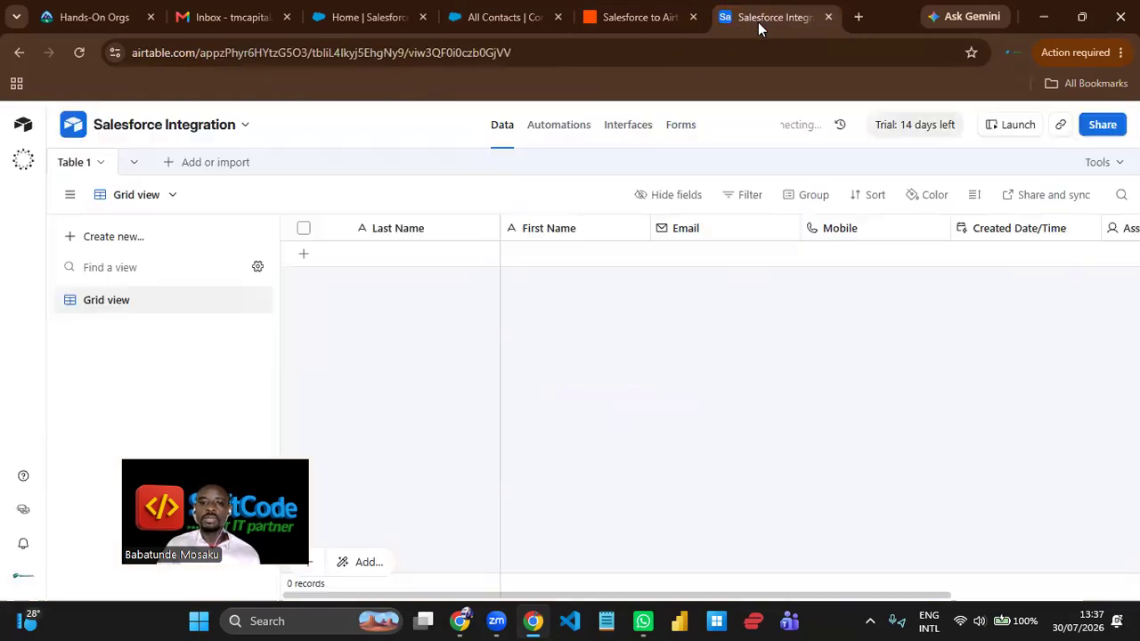
click(80, 58)
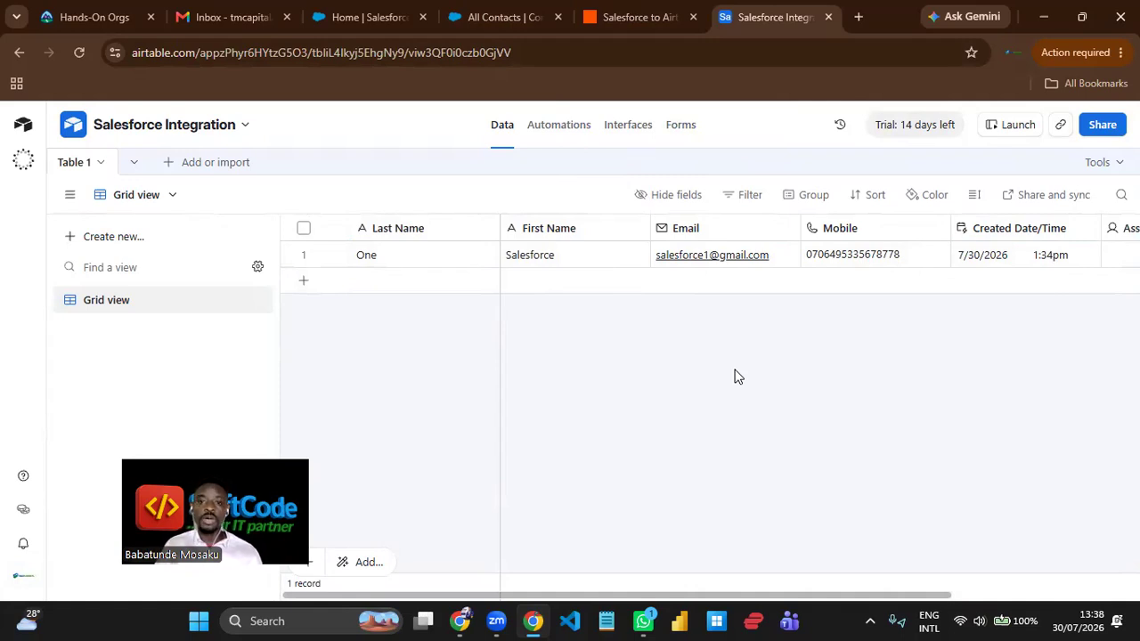
click(502, 19)
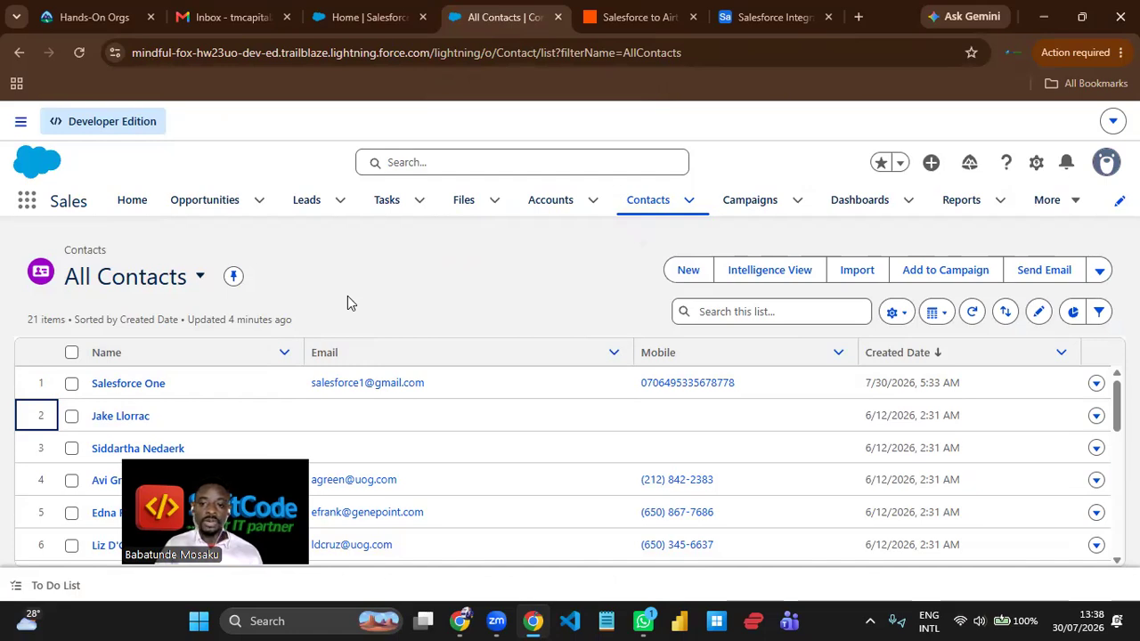
click(632, 17)
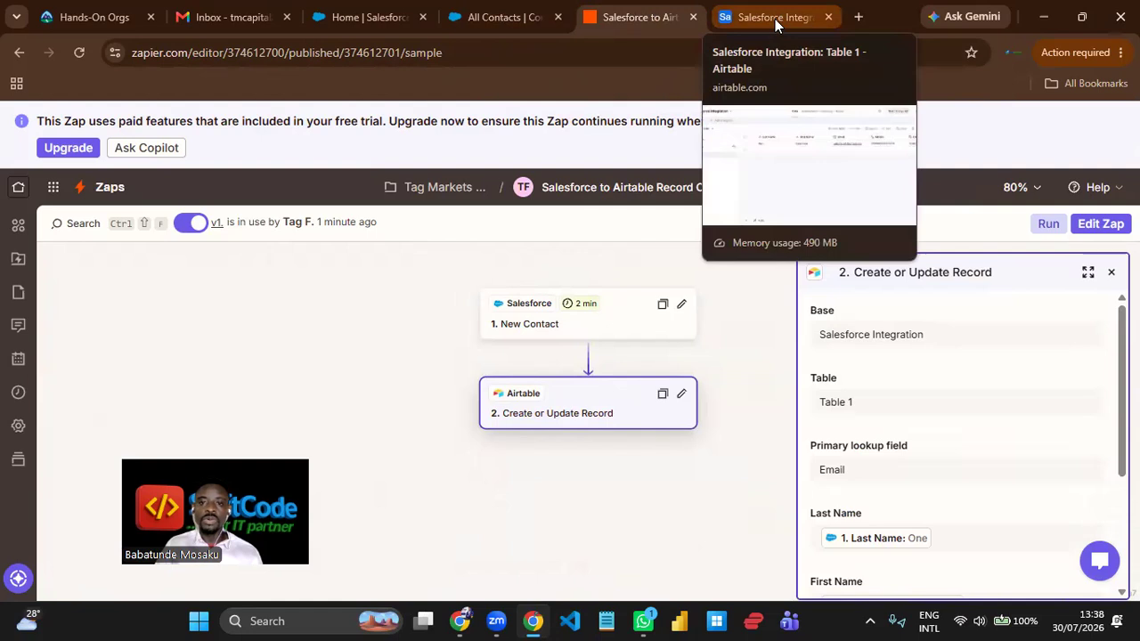
- Switch to Salesforce and start a new contact with First Name "Salesforce" and Last Name "Two"
click(516, 22)
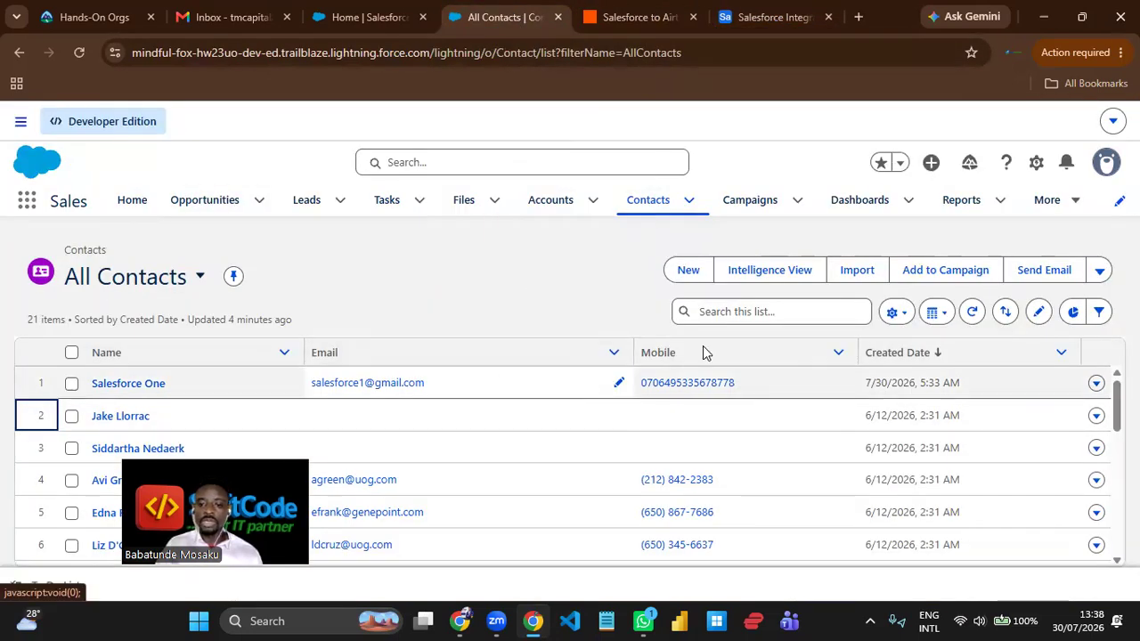
click(686, 275)
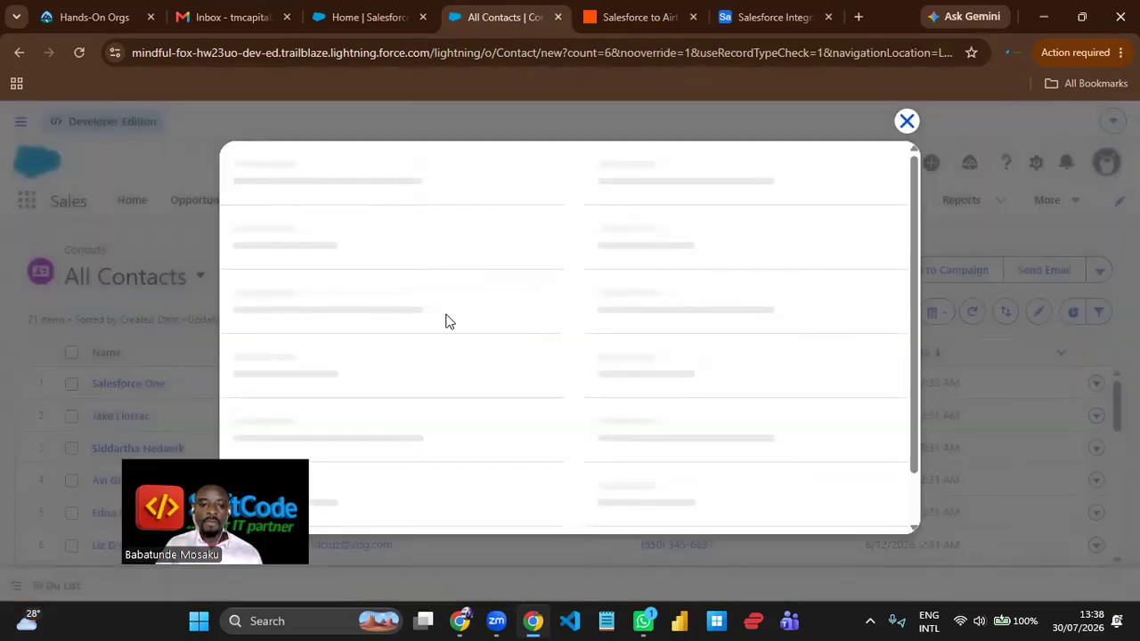
scroll(416, 296, down, 2)
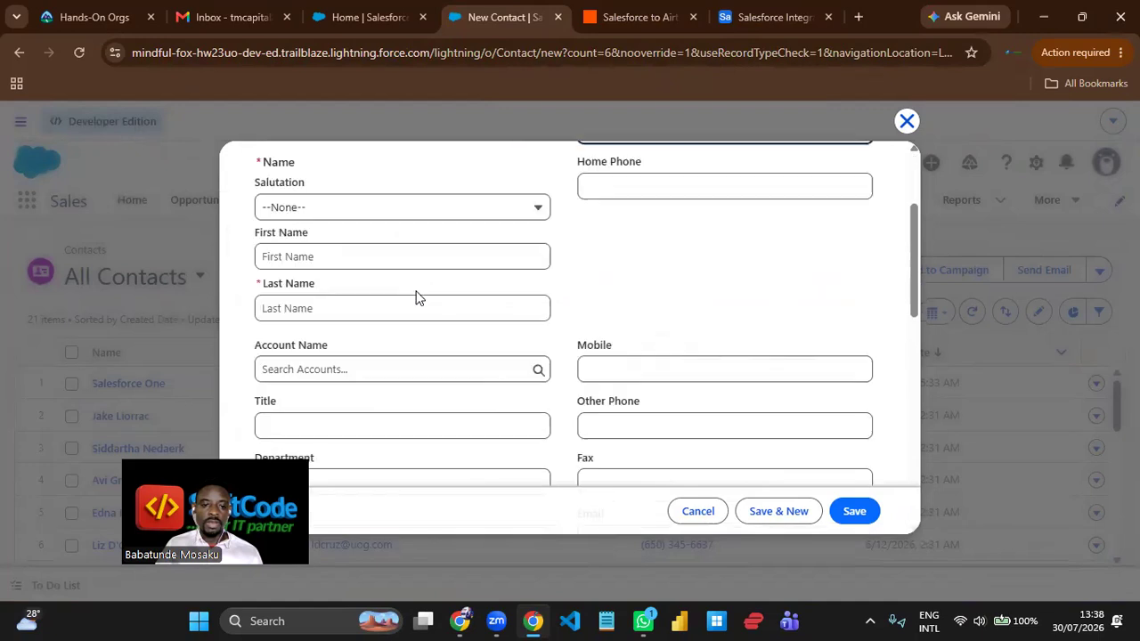
click(343, 260)
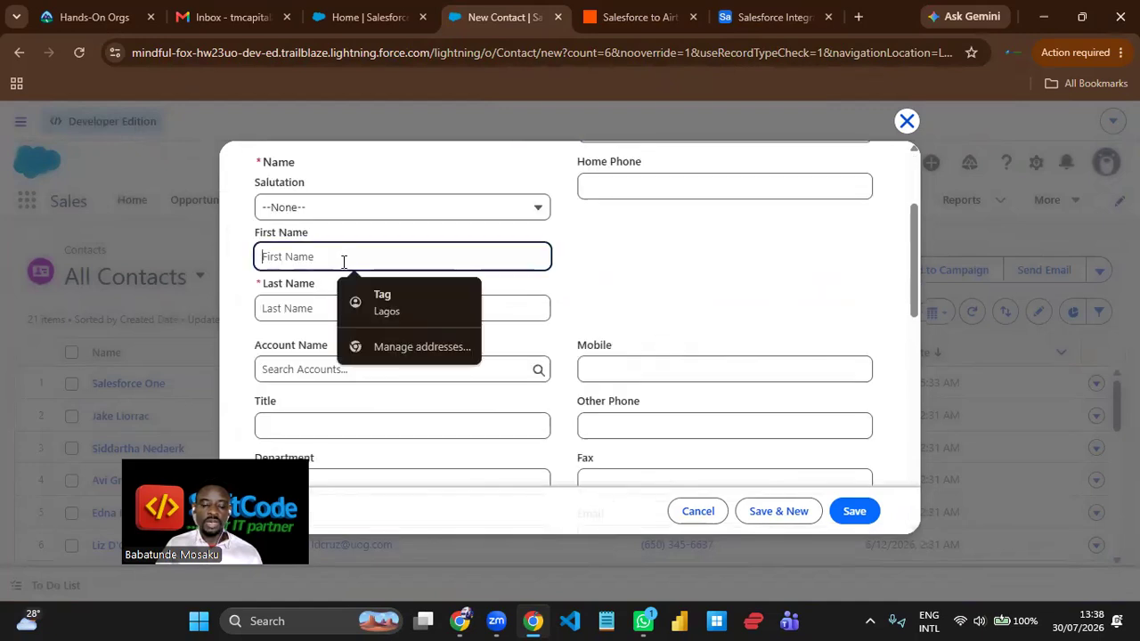
text(Salesforce)
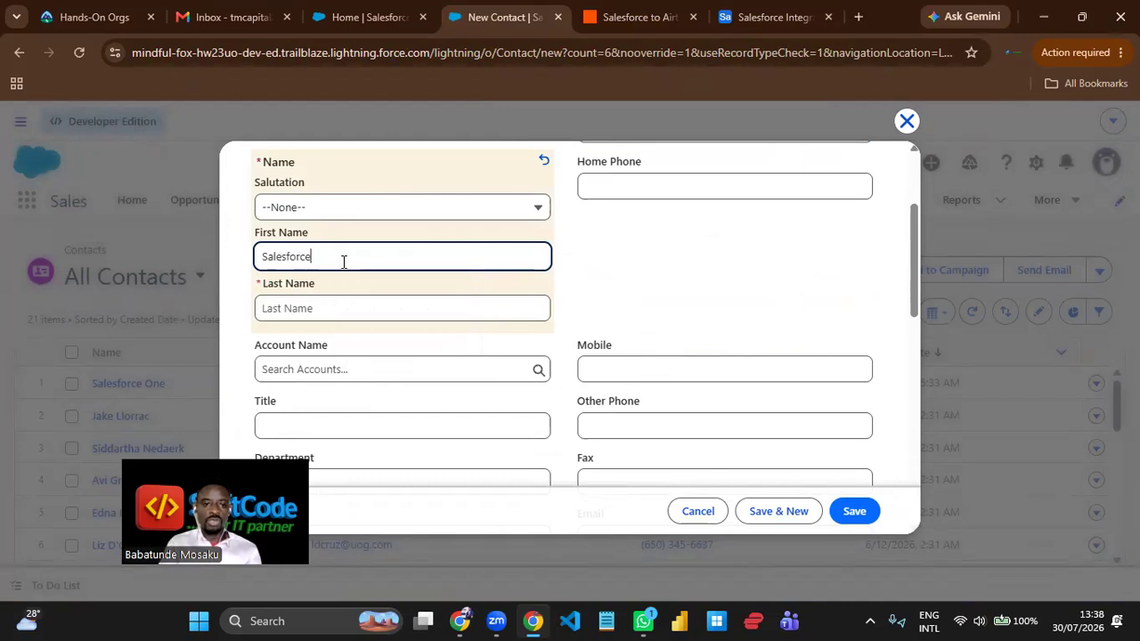
key(Tab)
text(2)
key(BackSpace)
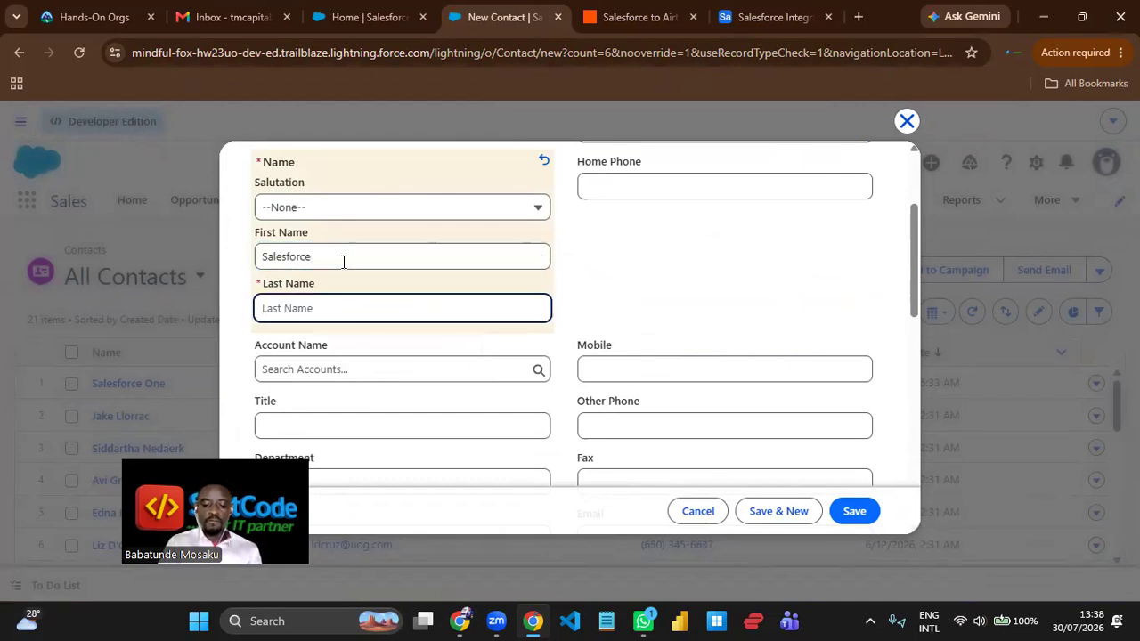
text(T)
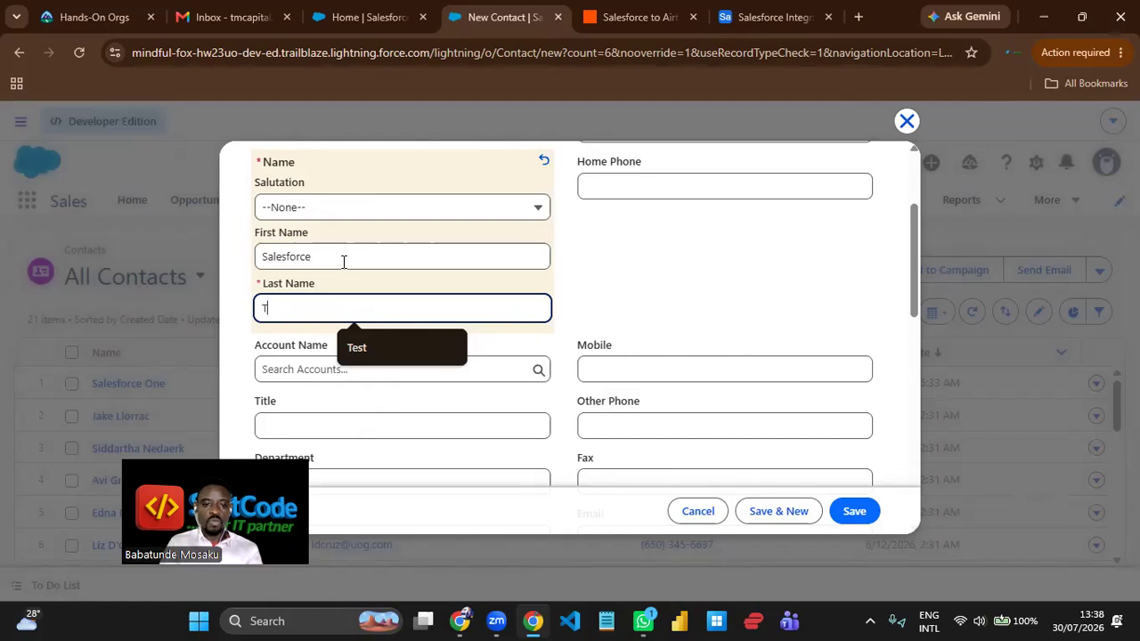
text(wo)
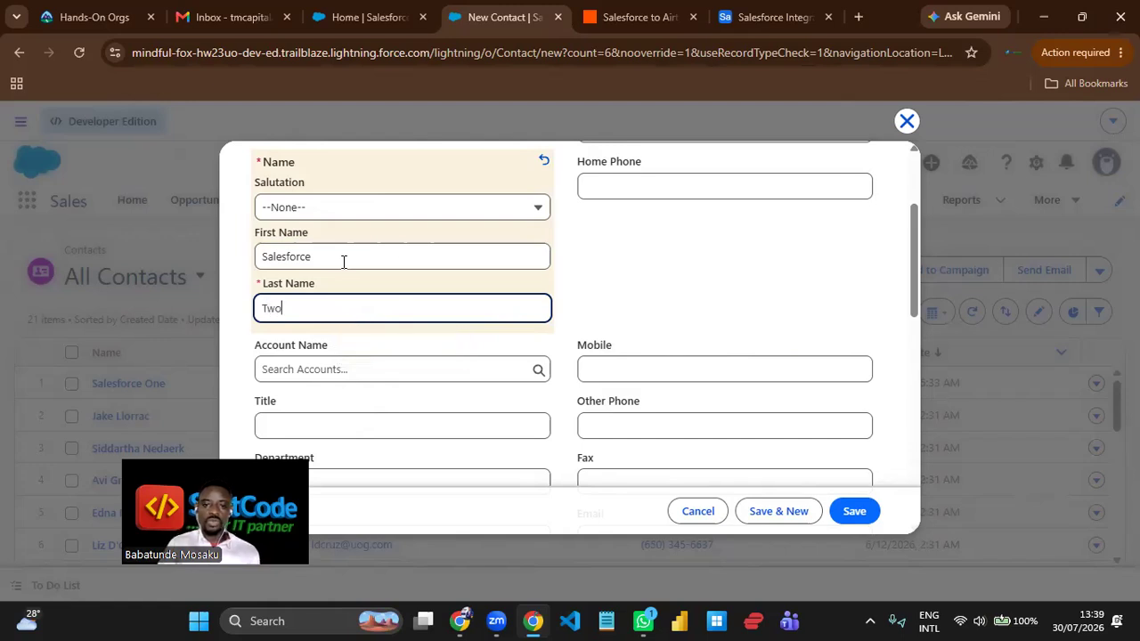
- Fill the new contact's Mobile field with the saved phone number suggestion and extend it with extra digits
click(667, 369)
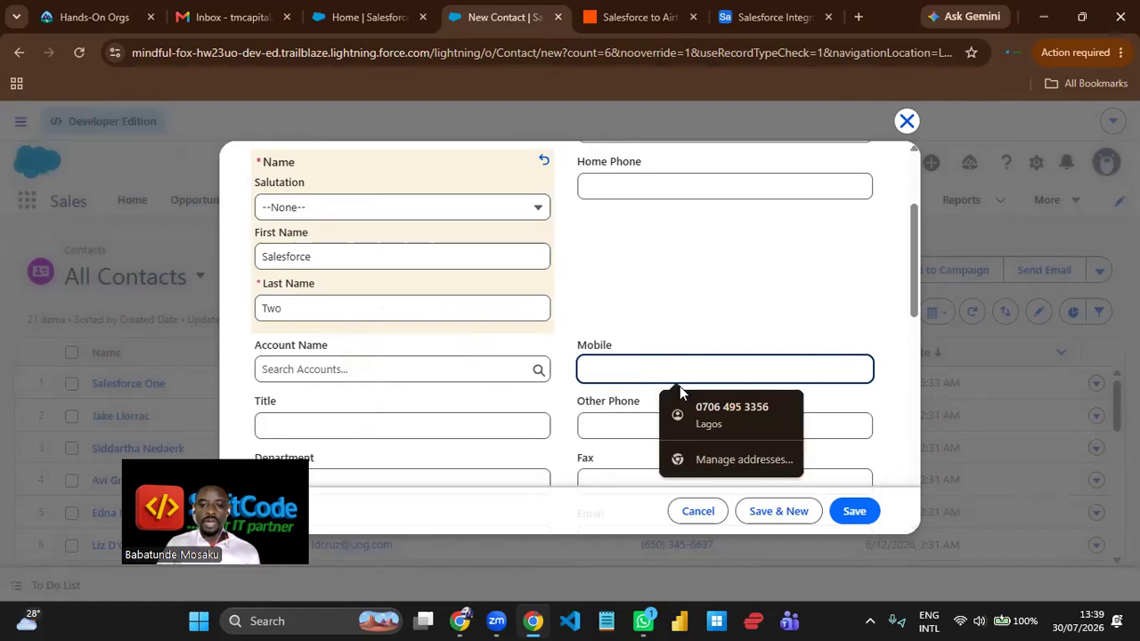
click(700, 410)
text(9797007)
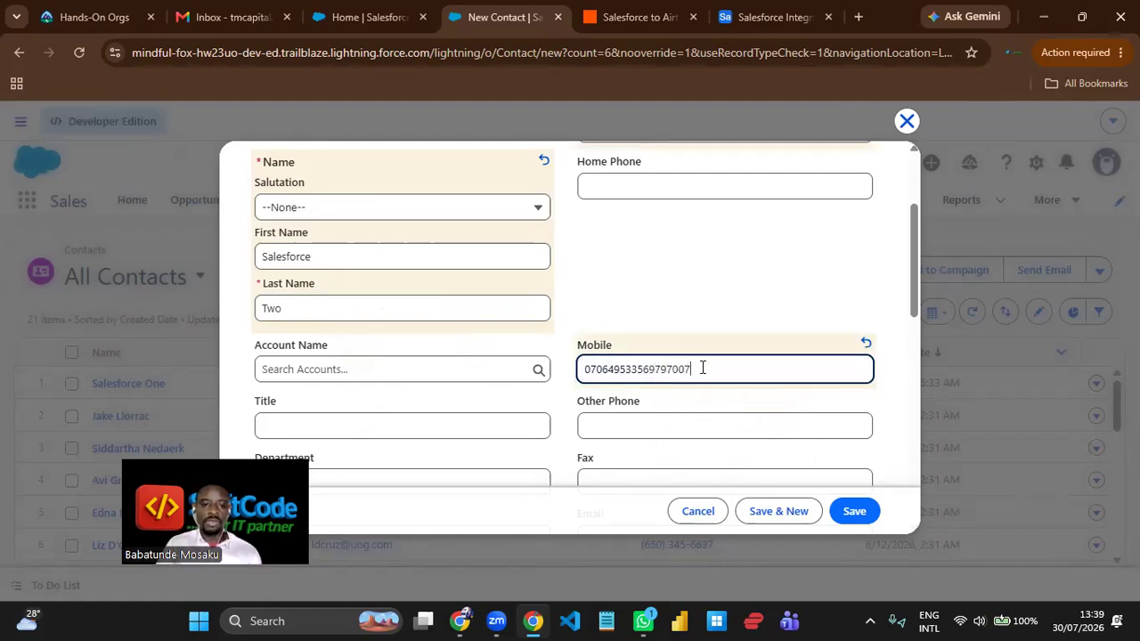
- Replace the local part of the contact's autofilled Email address with a short test alias and save the contact
scroll(701, 368, down, 3)
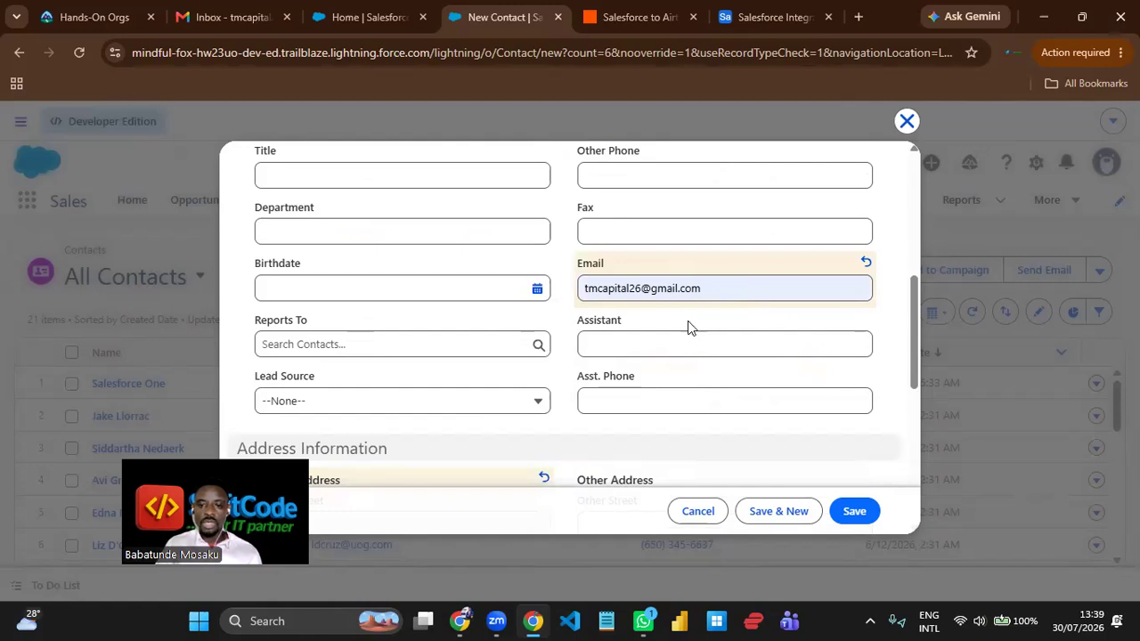
click(643, 288)
key(BackSpace)
key(BackSpace)
key(BackSpace)
key(BackSpace)
key(BackSpace)
key(BackSpace)
key(BackSpace)
key(BackSpace)
key(BackSpace)
key(BackSpace)
key(BackSpace)
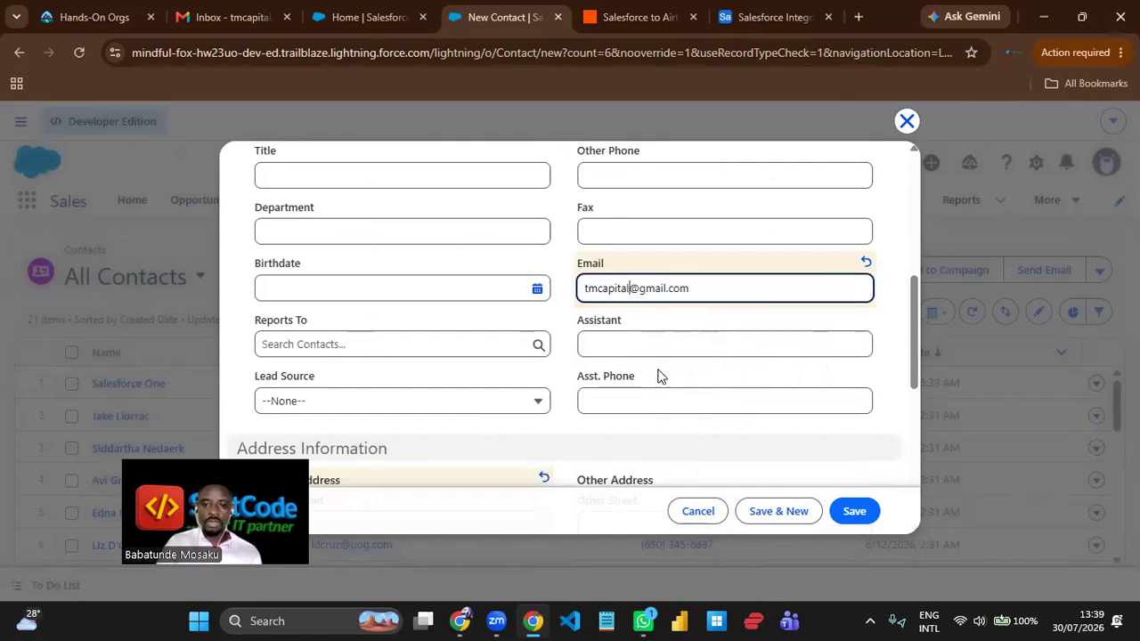
text(sa)
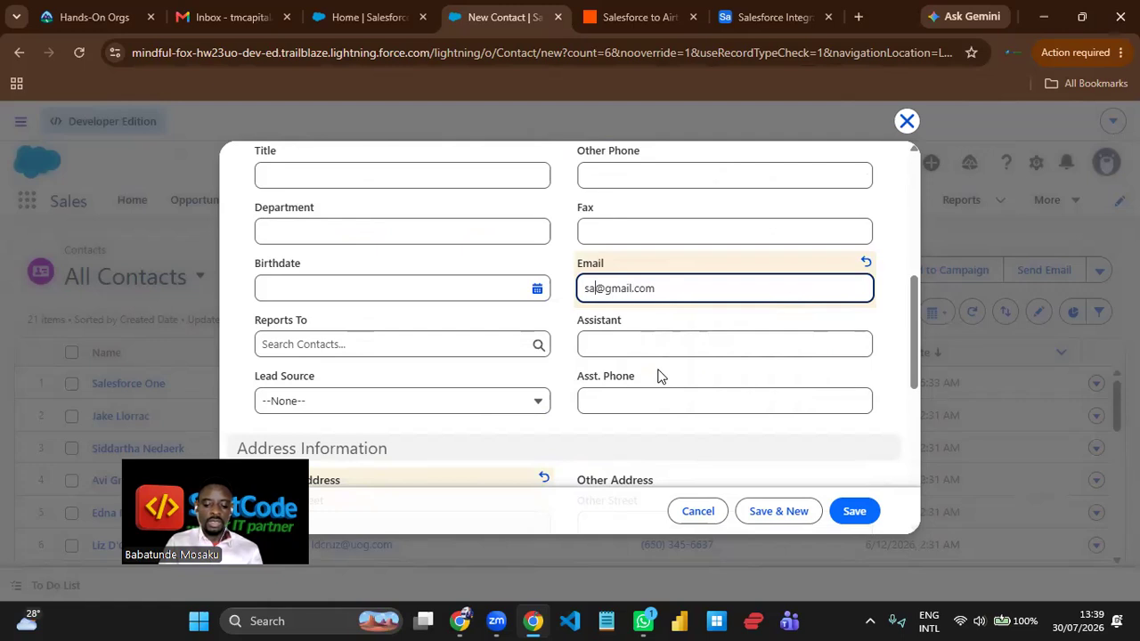
key(BackSpace)
key(BackSpace)
text(sf2)
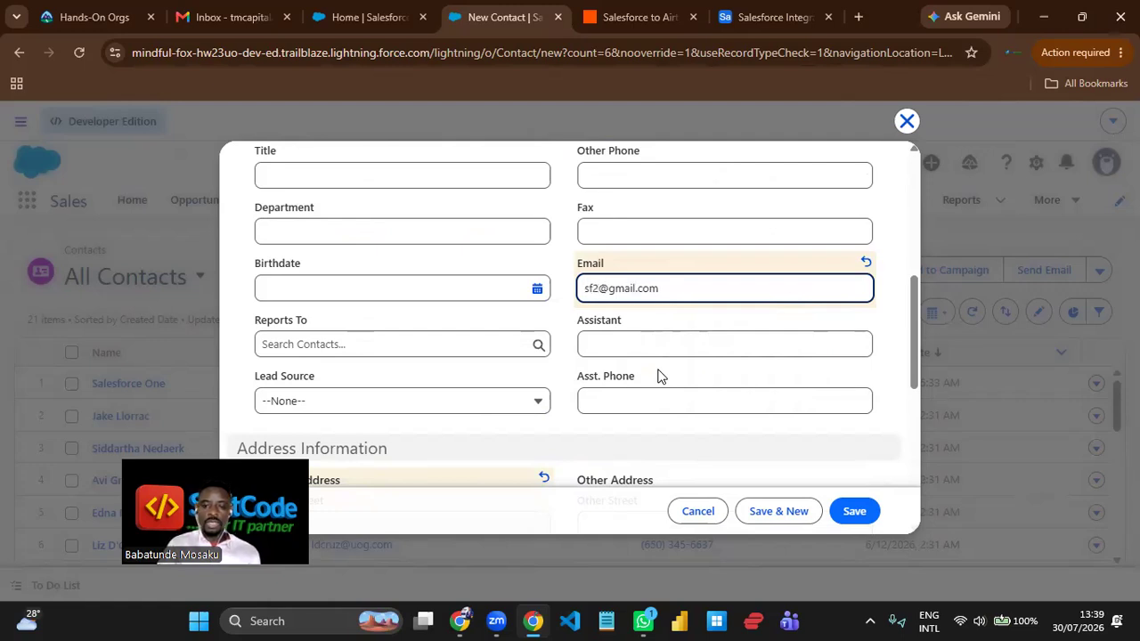
click(869, 522)
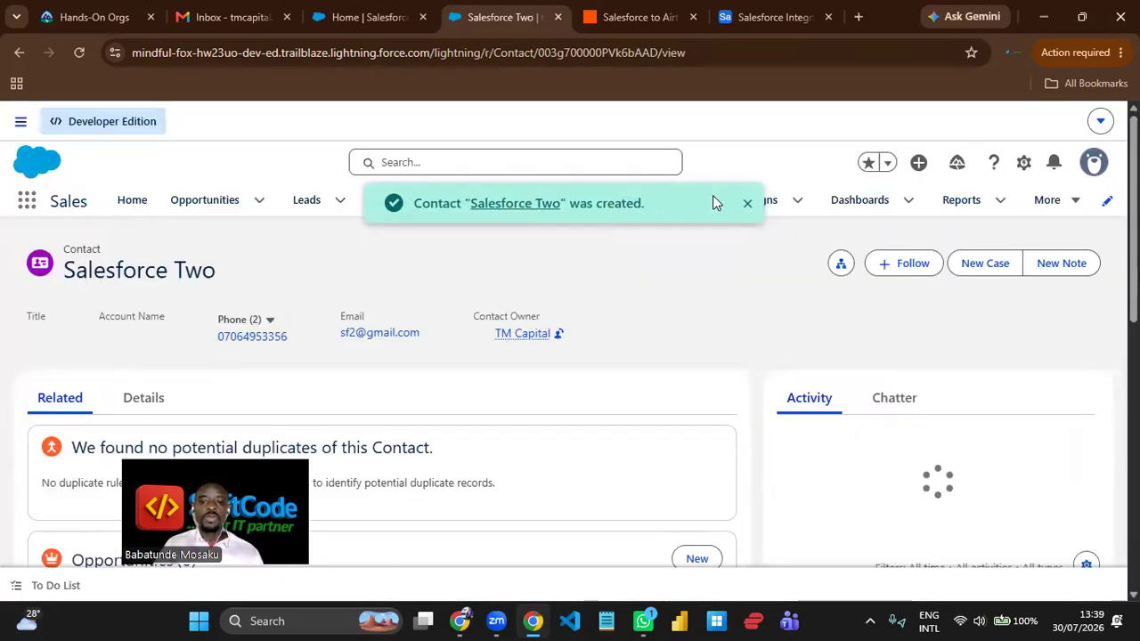
- Switch to Airtable and compare the new record in Table 1 with the contact just saved in Salesforce
click(750, 18)
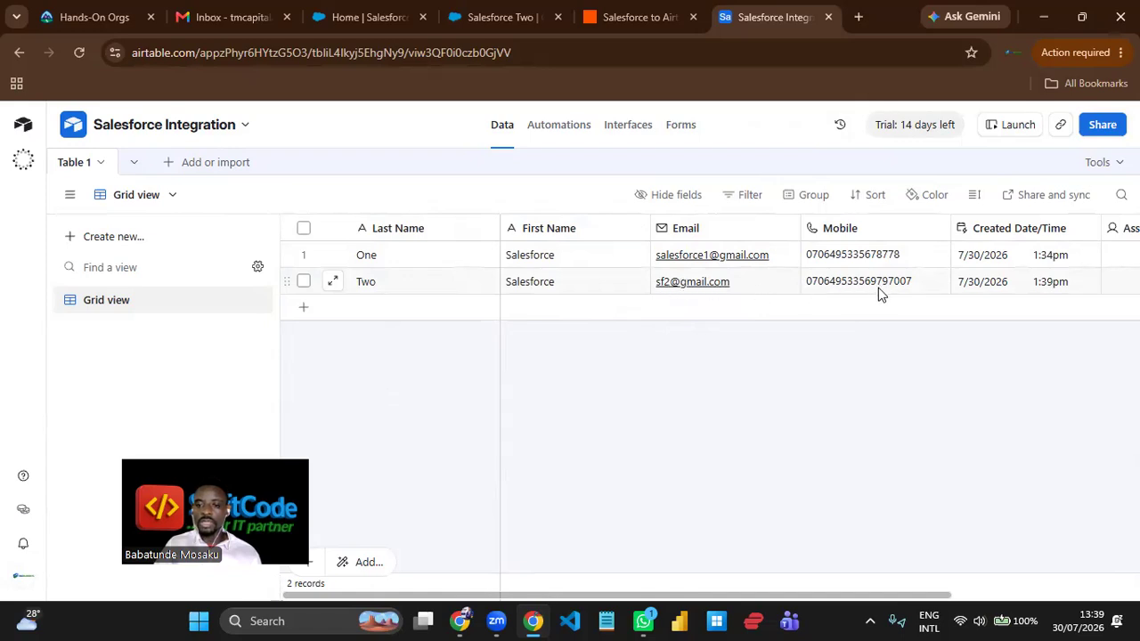
click(514, 17)
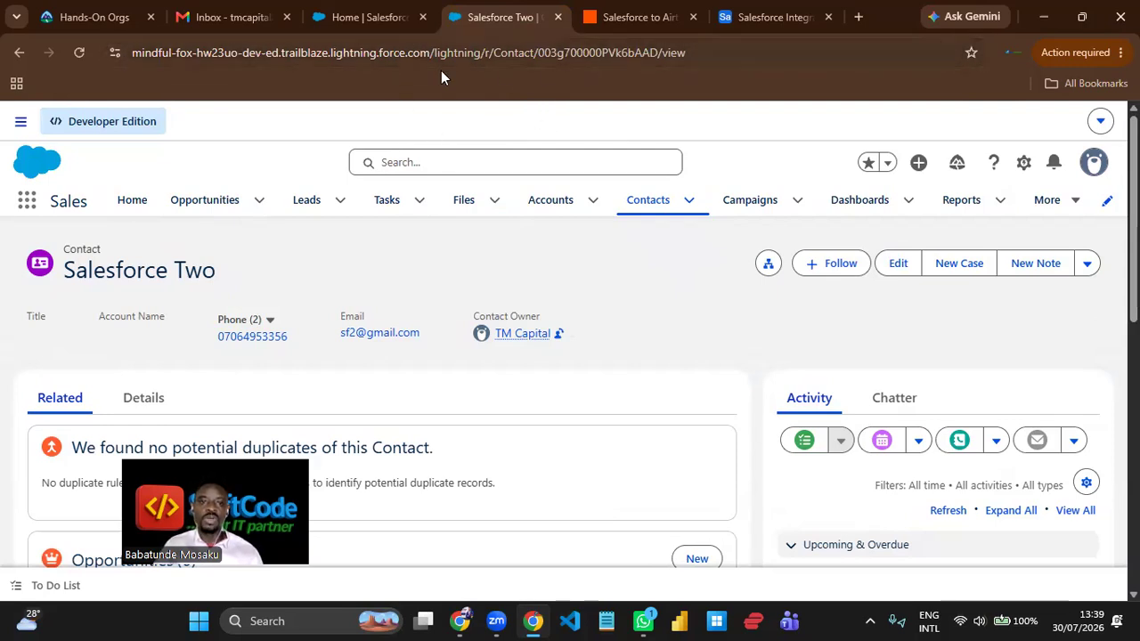
click(743, 20)
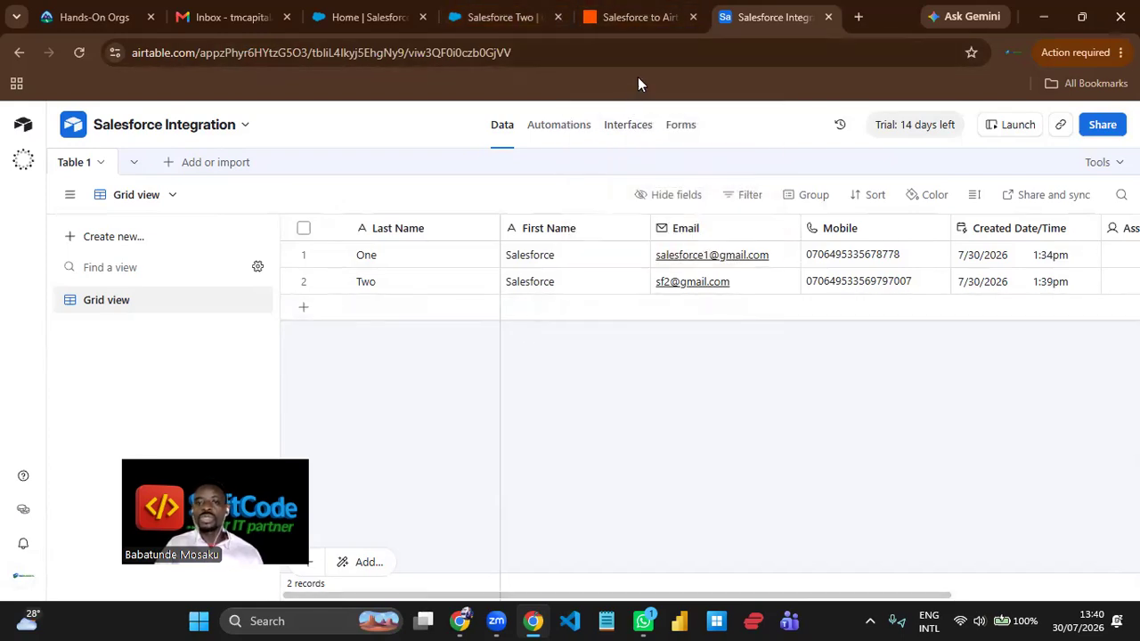
- Add a new record to Table 1 with Last Name "Airtable" and First Name "Record1"
click(395, 308)
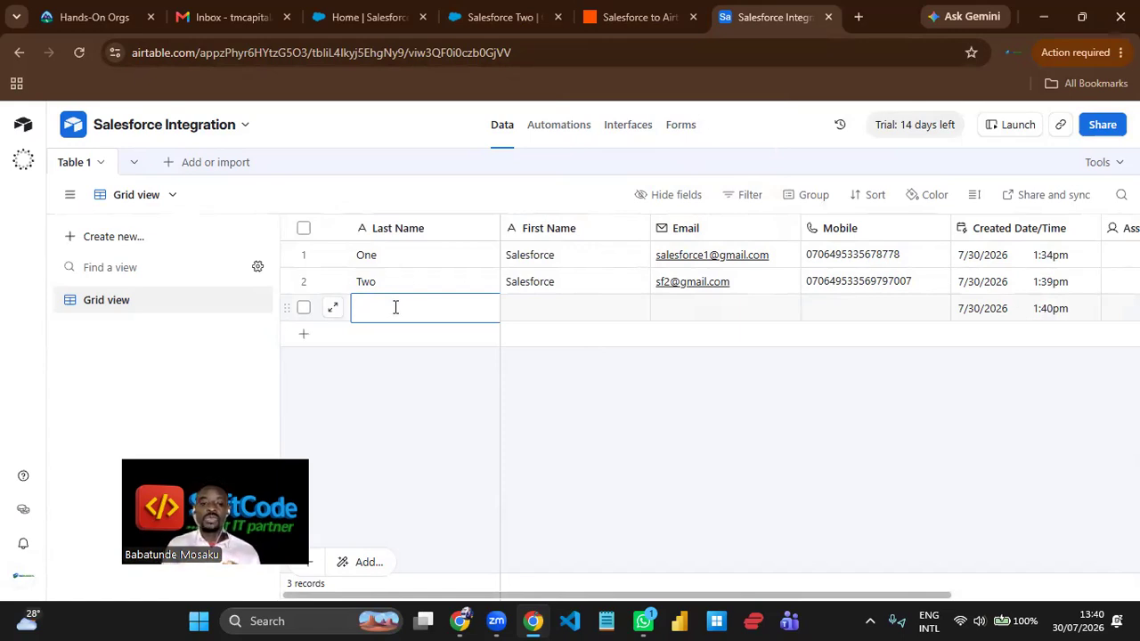
text(Airtable)
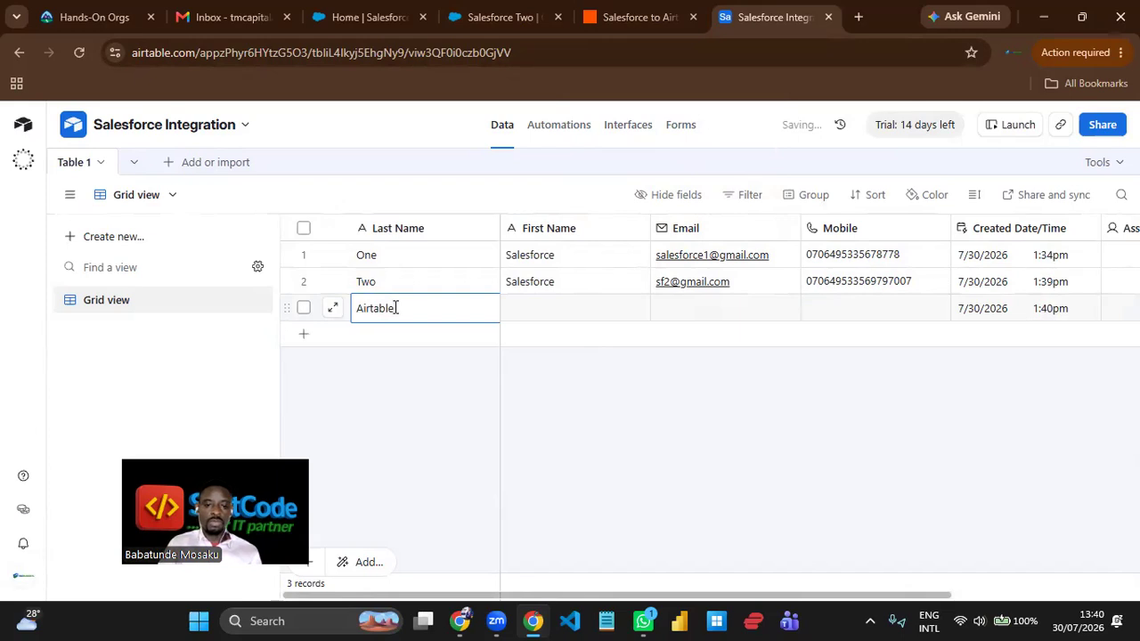
click(545, 314)
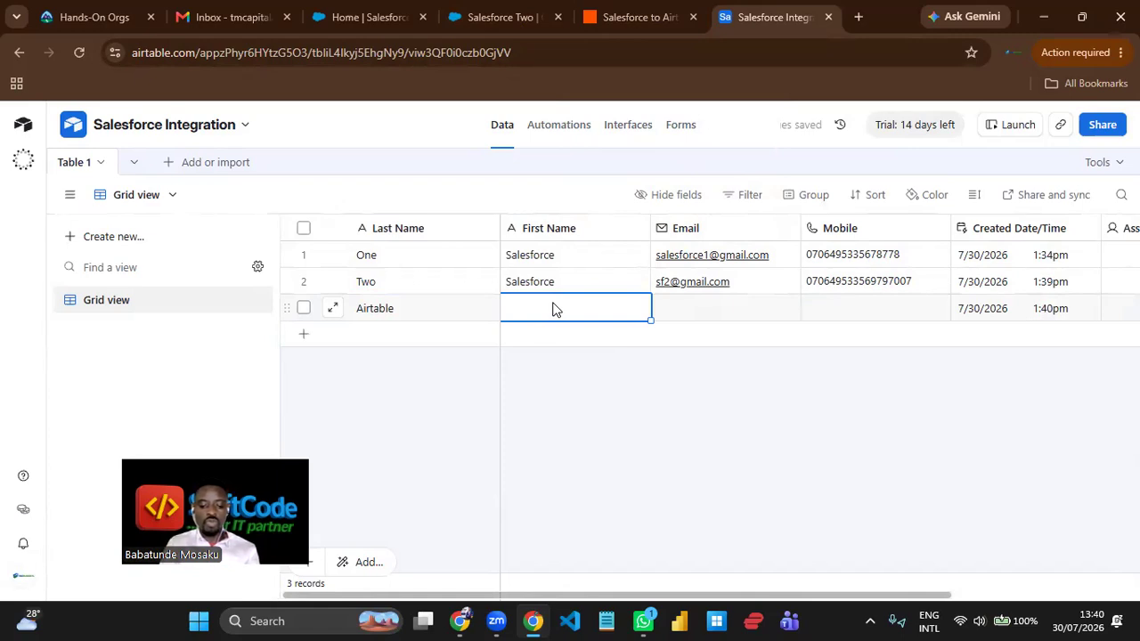
text(Reco)
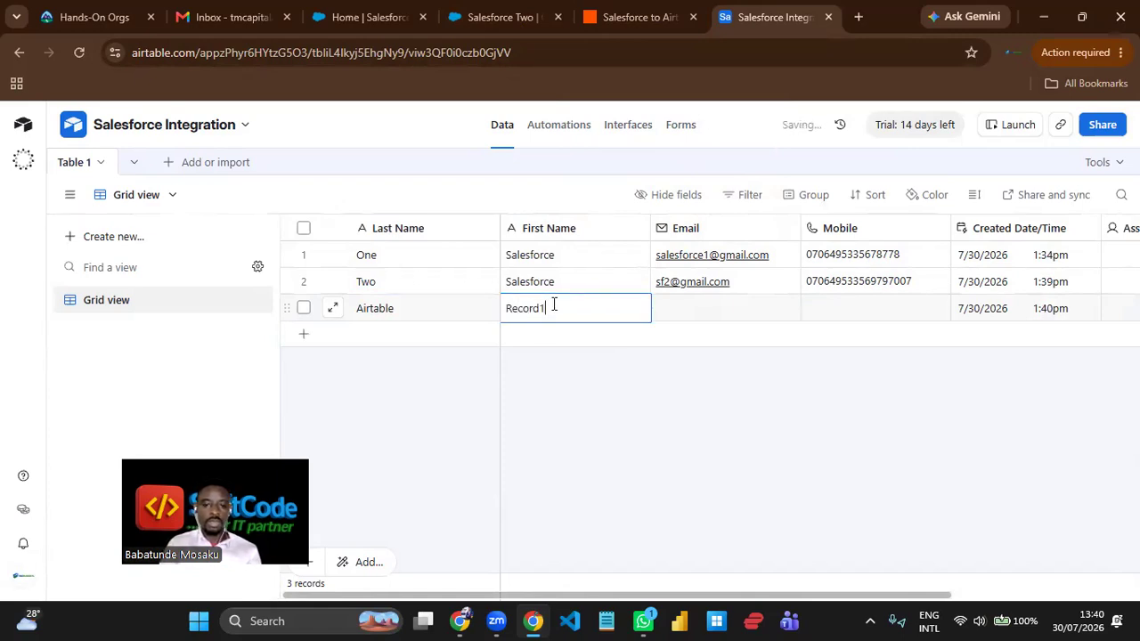
text(rd1)
- Fill in the new record's Email and Mobile fields with a test e-mail address and phone number
click(679, 310)
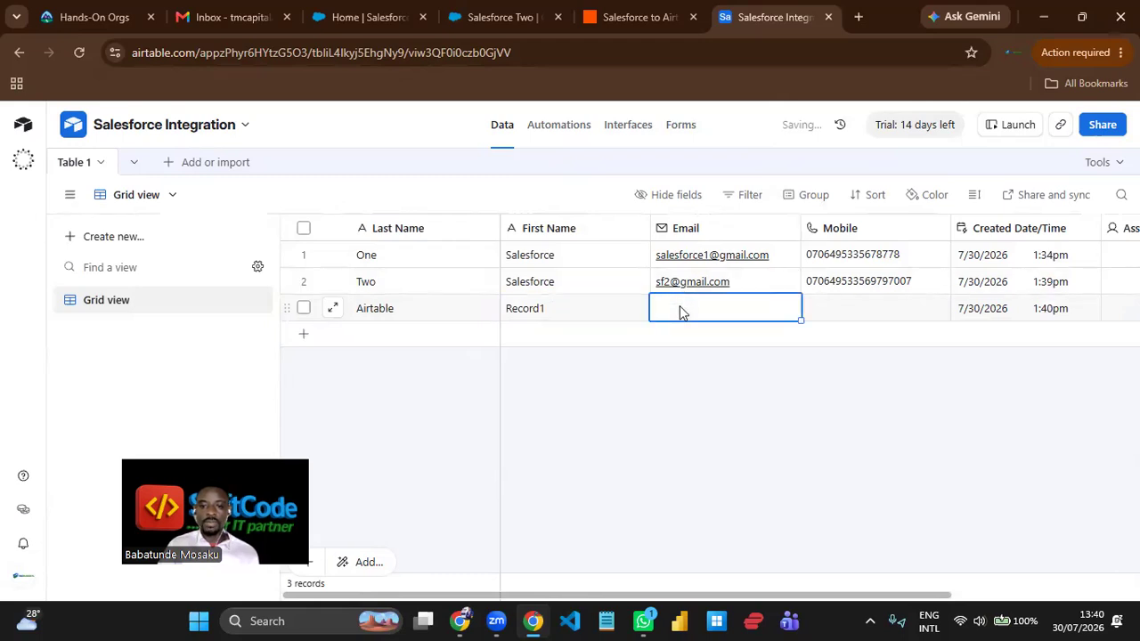
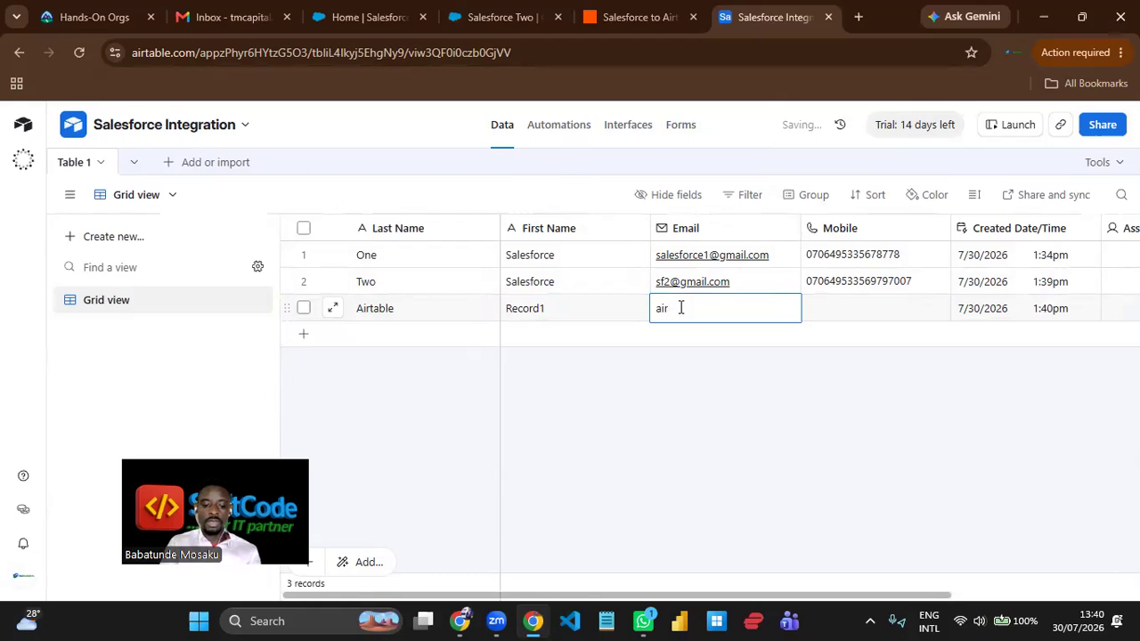
key(Tab)
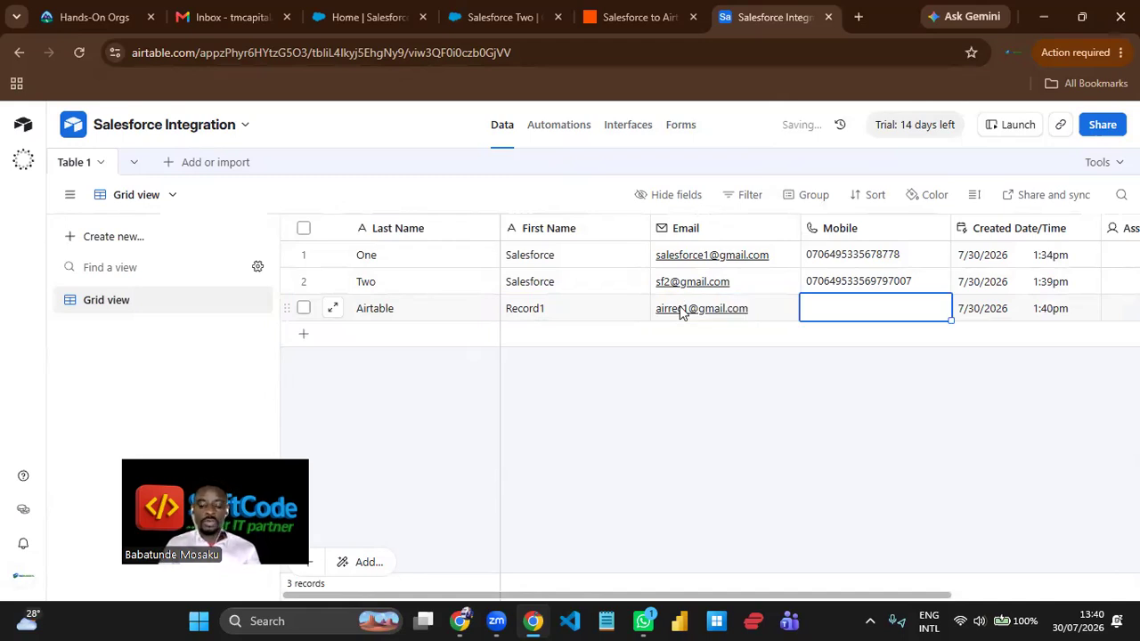
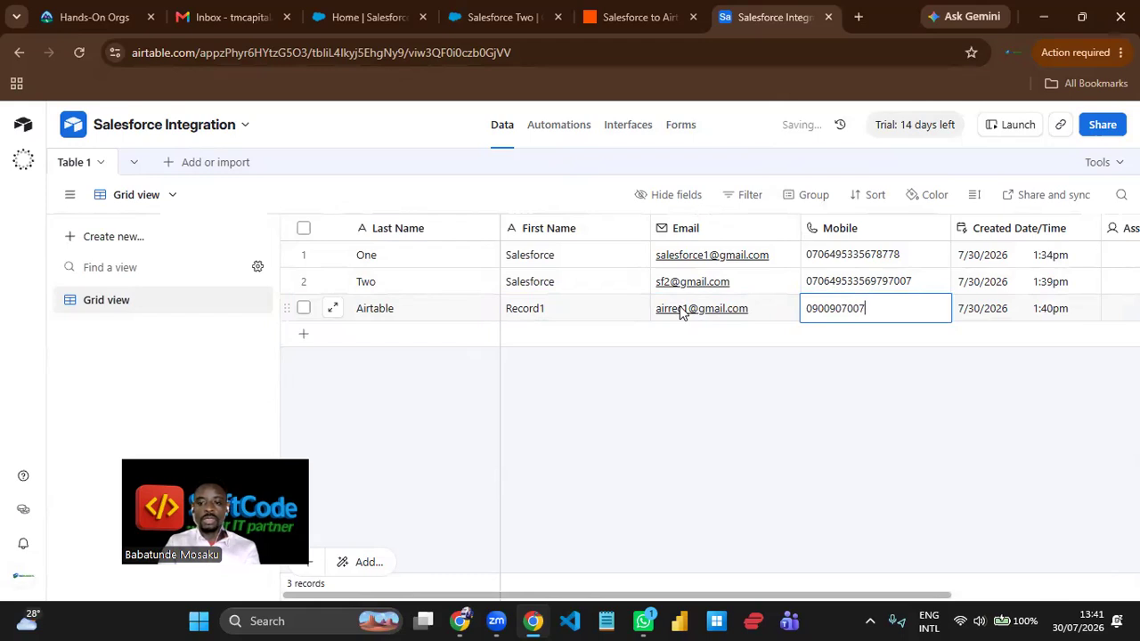
click(722, 422)
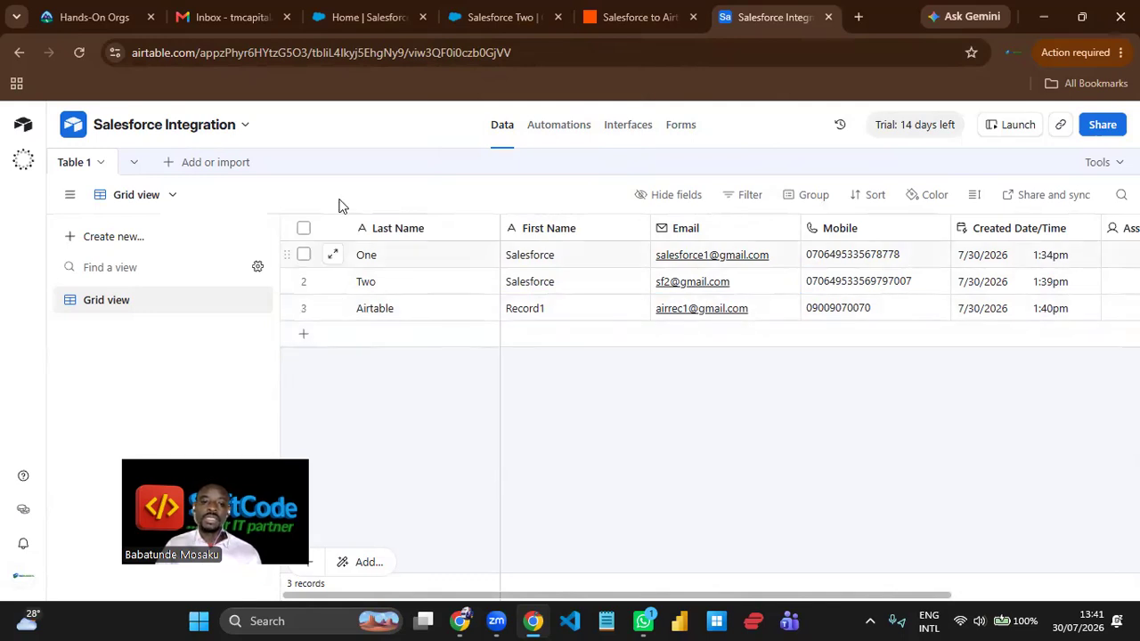
- Switch to Zapier, leave the published Zap for the home page, and create a new Zap workflow
click(641, 20)
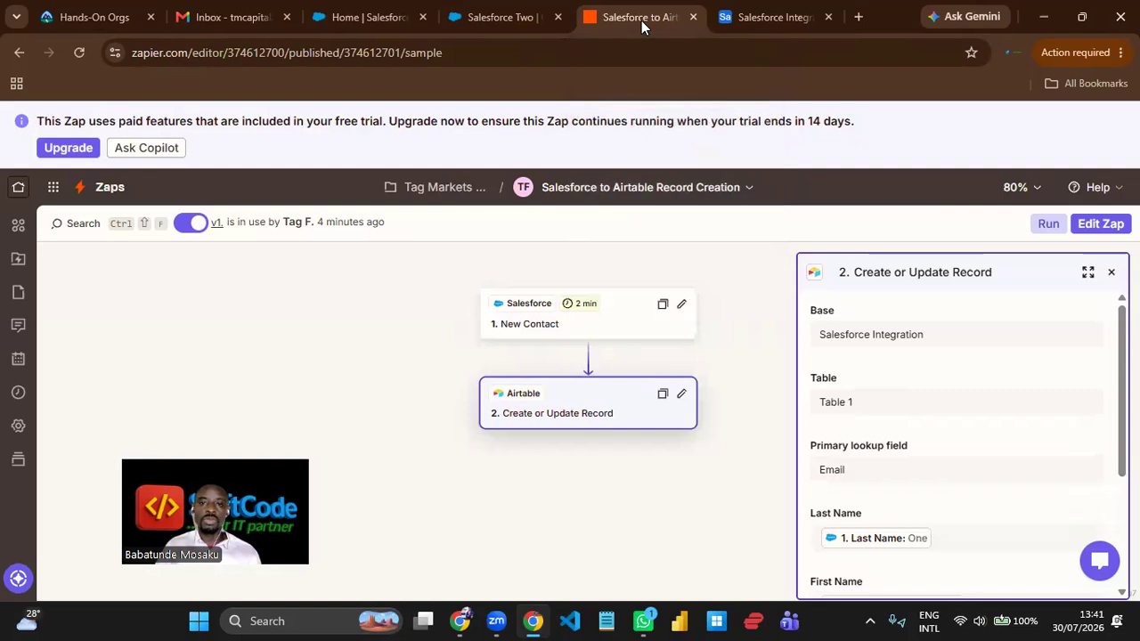
click(22, 192)
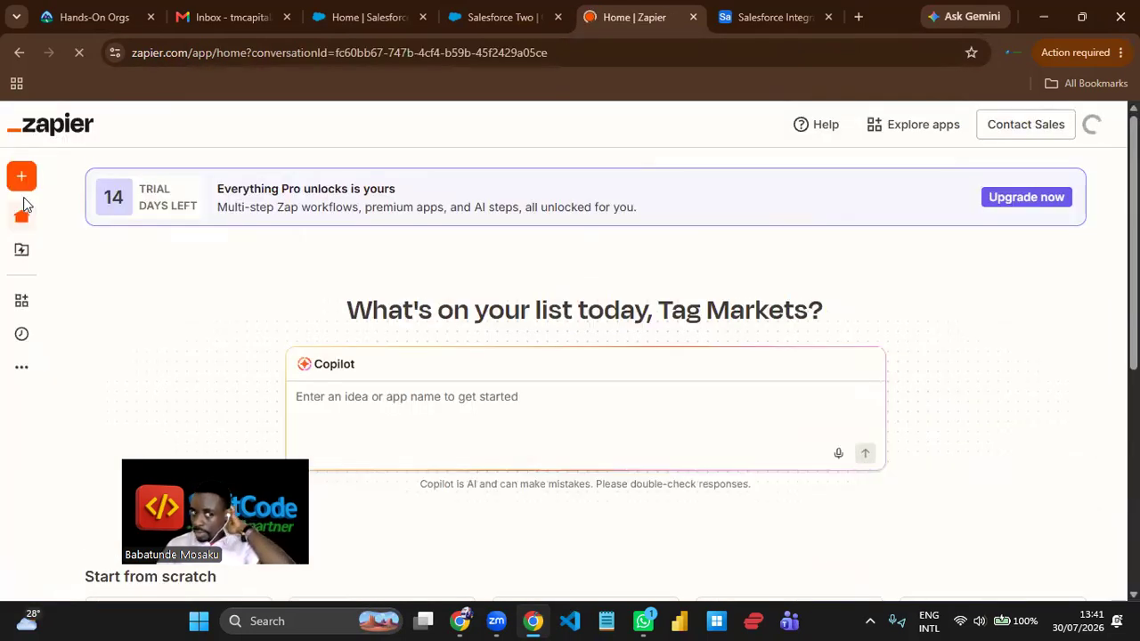
mouse_move(25, 204)
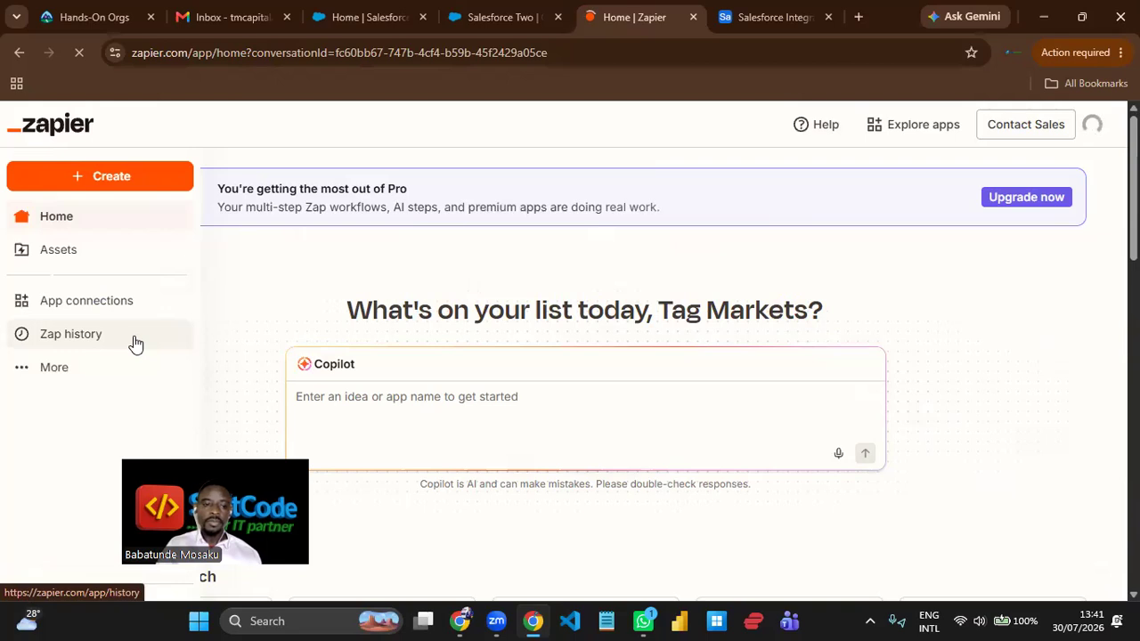
click(119, 184)
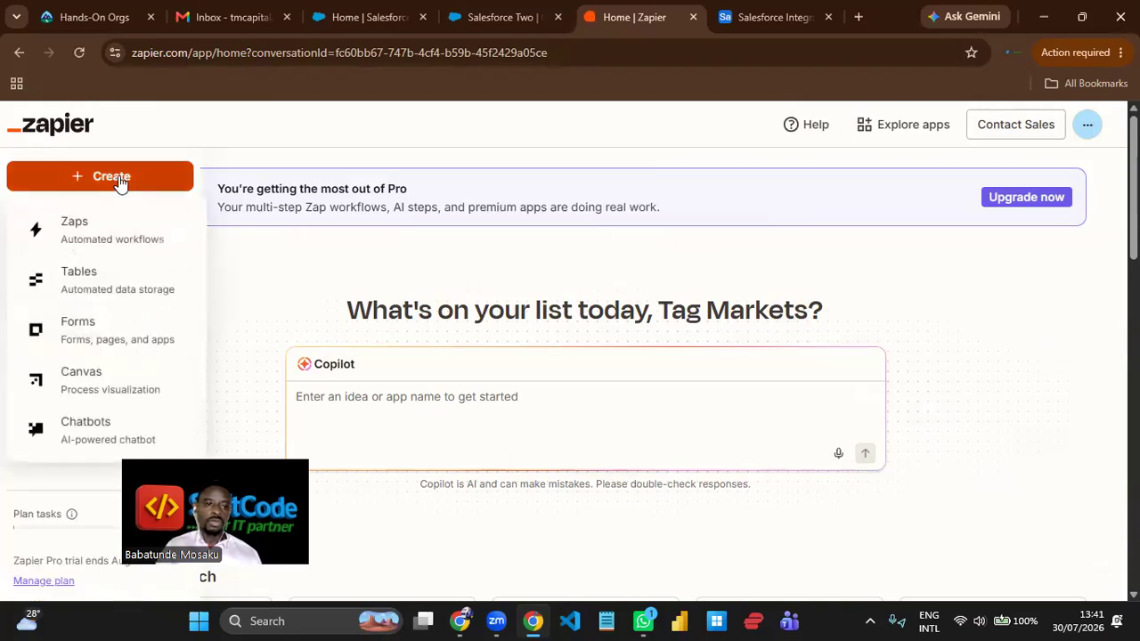
click(122, 245)
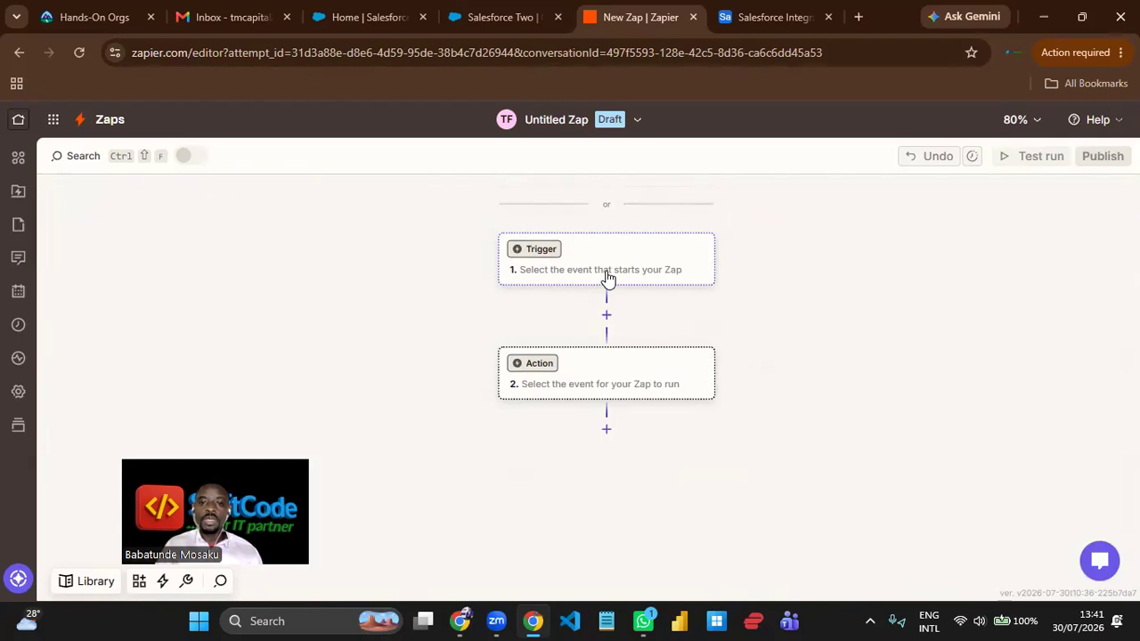
- Set the Zap's trigger to Airtable's New Record event using the saved Airtable account with 3 Zaps, and proceed to its configuration
click(606, 260)
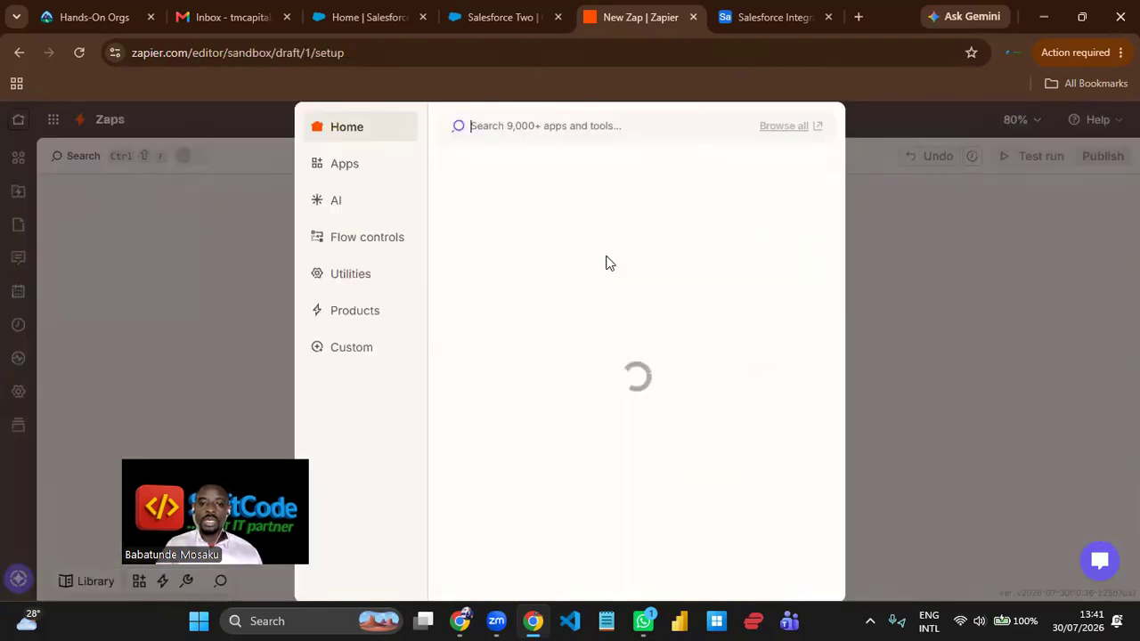
click(544, 189)
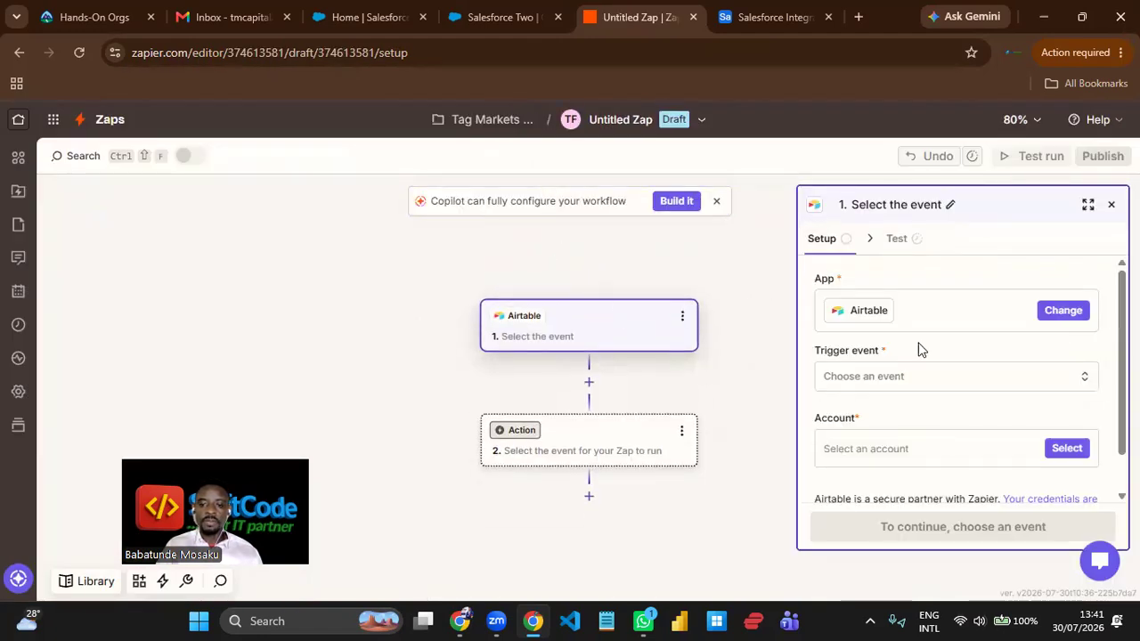
click(921, 380)
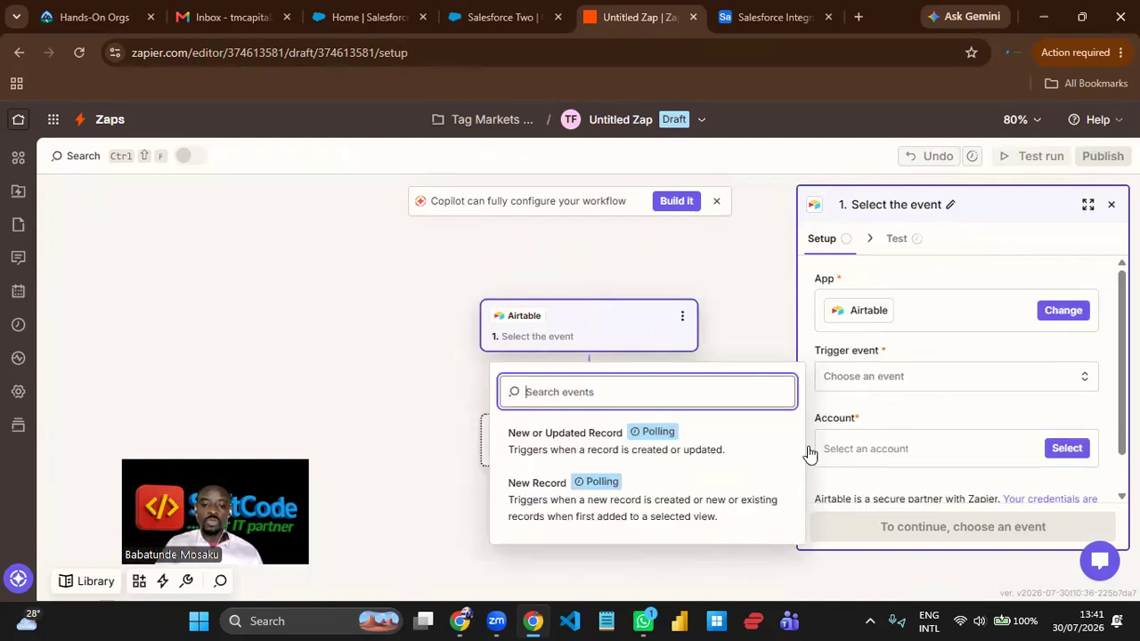
click(633, 499)
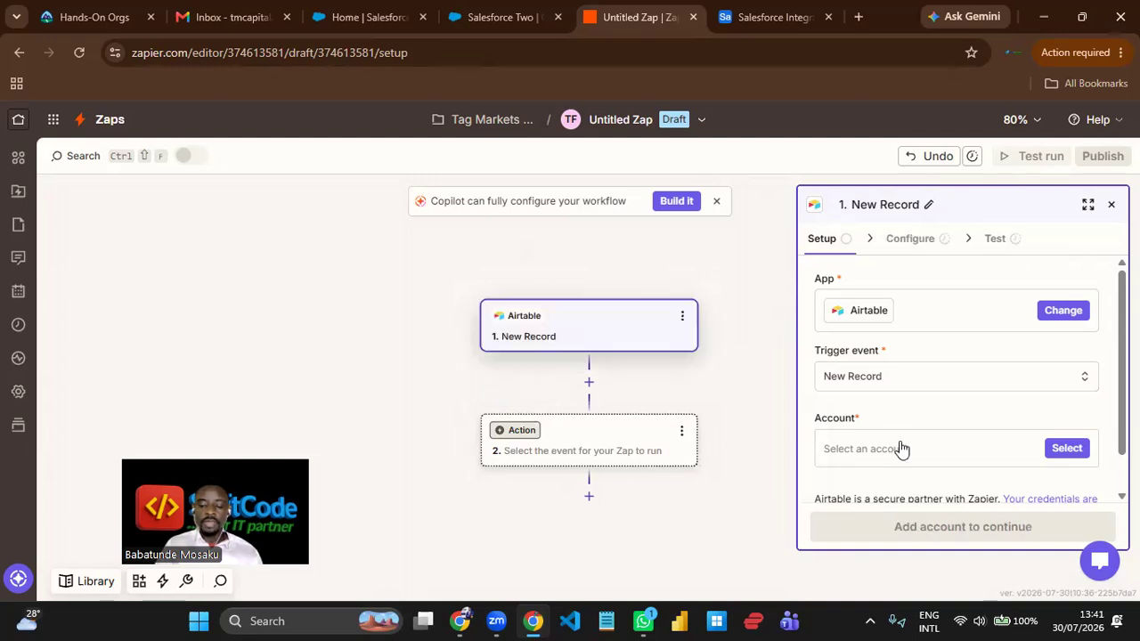
click(1068, 449)
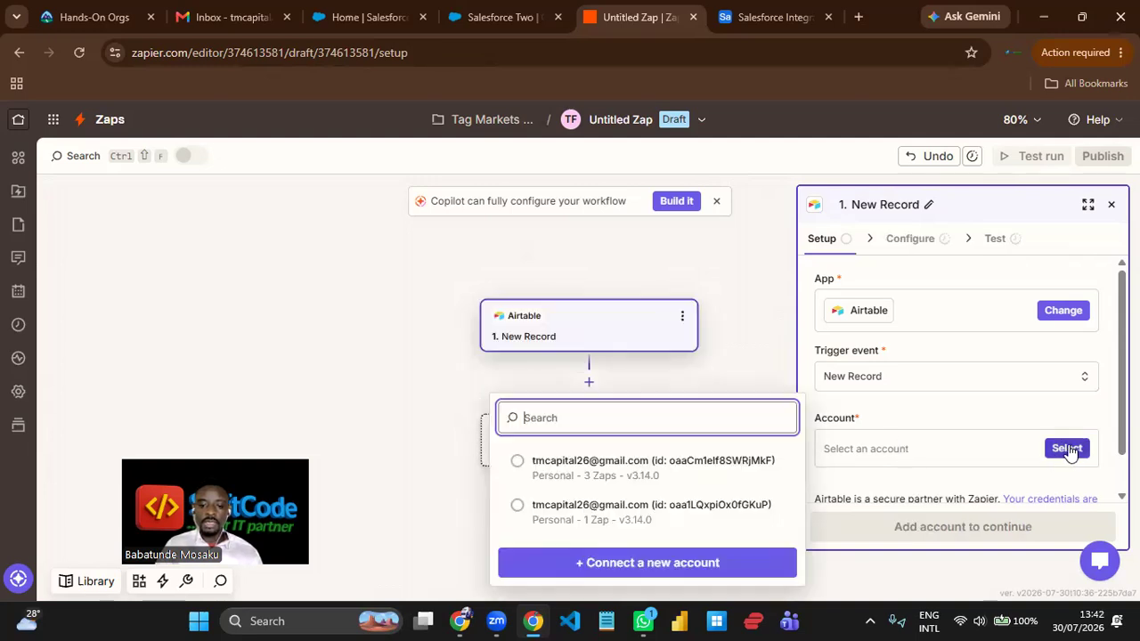
click(655, 472)
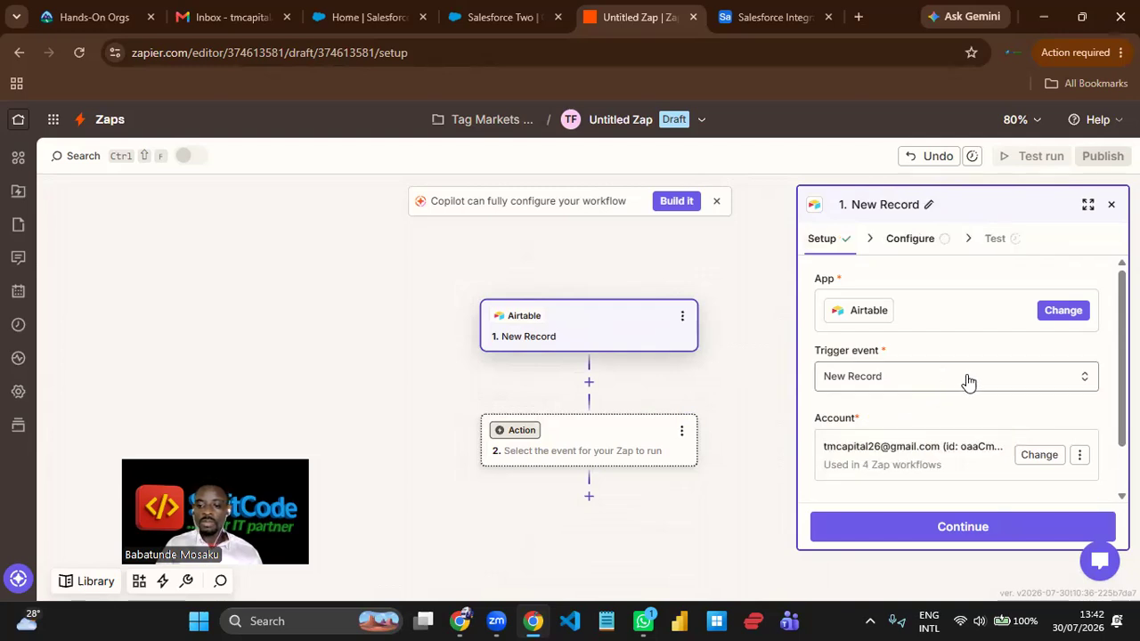
click(982, 531)
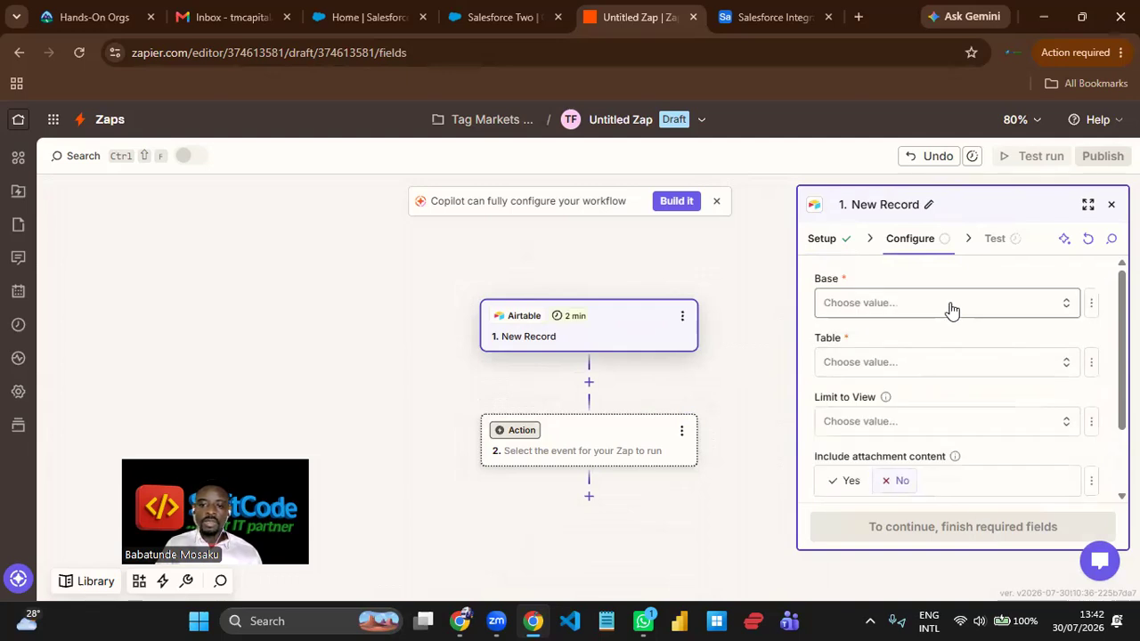
- Configure the trigger to watch Table 1 in the Salesforce Integration base, keeping the remaining options at their defaults, and proceed to testing
click(951, 309)
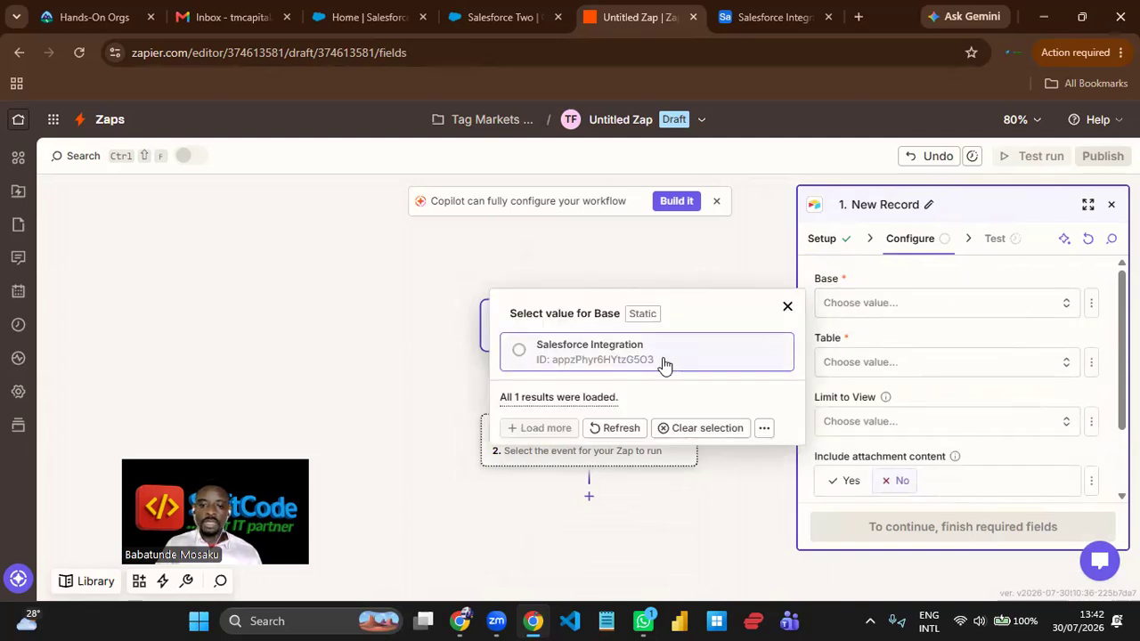
click(663, 356)
click(916, 369)
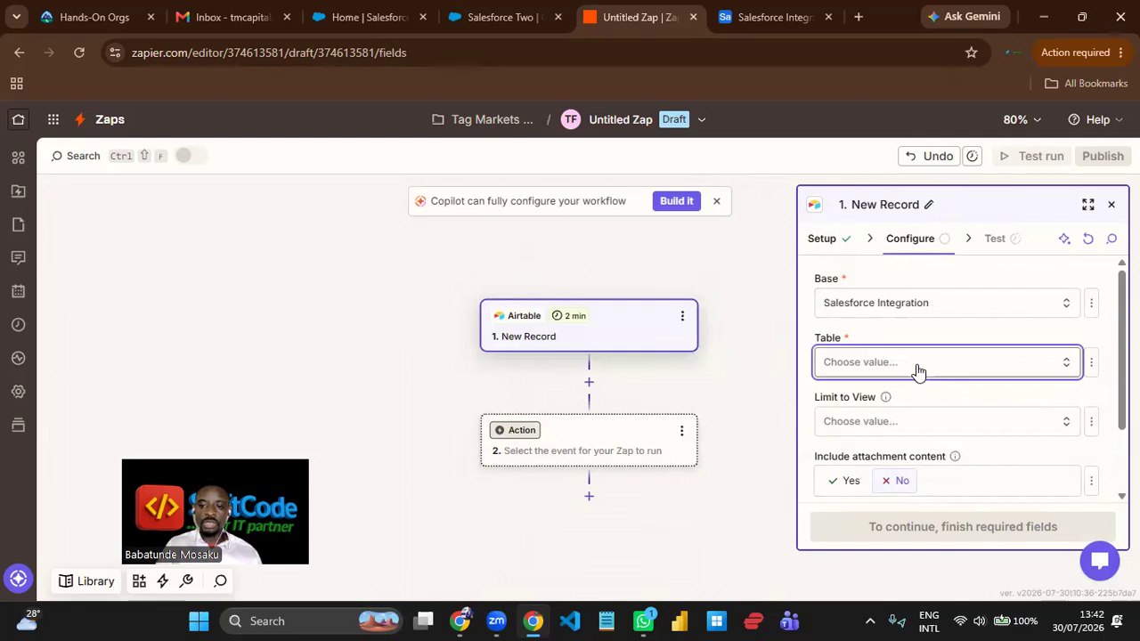
click(631, 429)
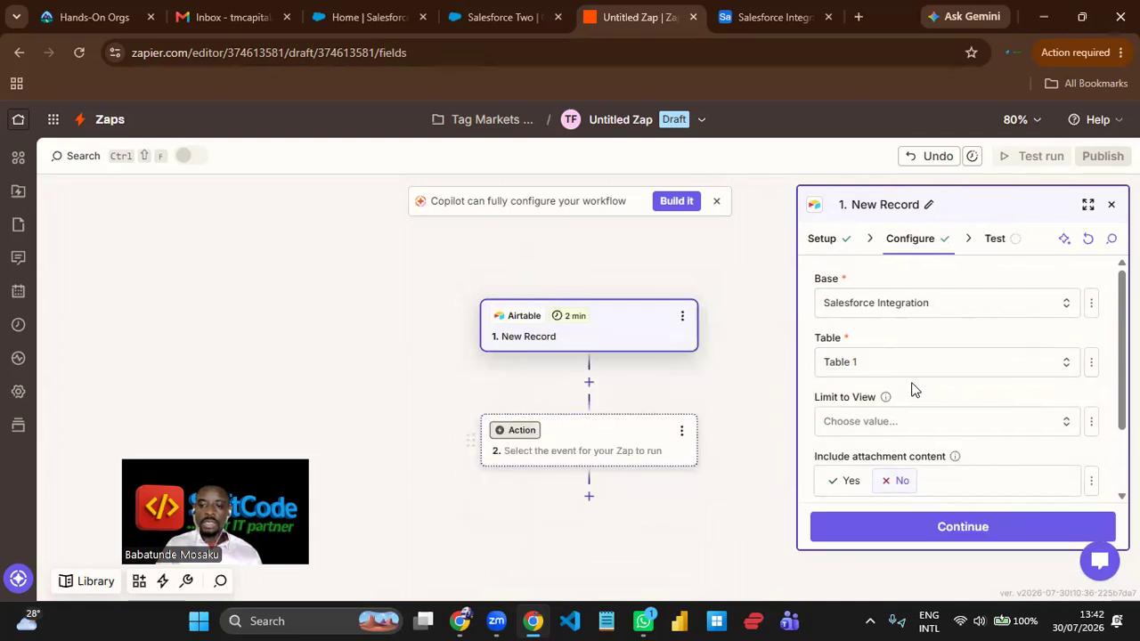
scroll(990, 323, down, 2)
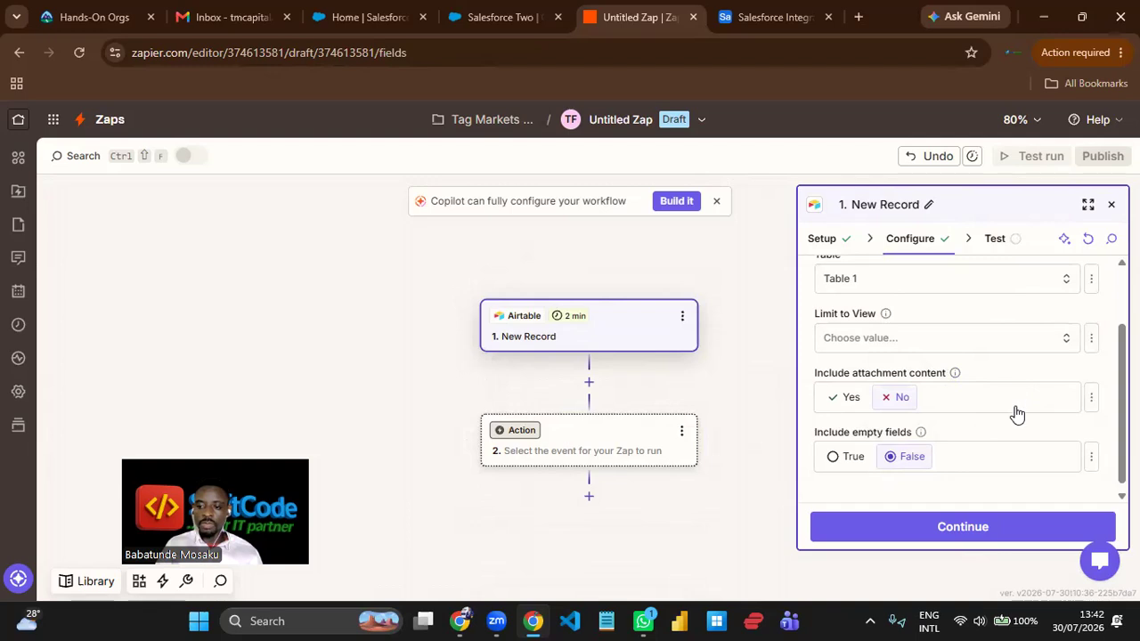
scroll(1017, 412, down, 1)
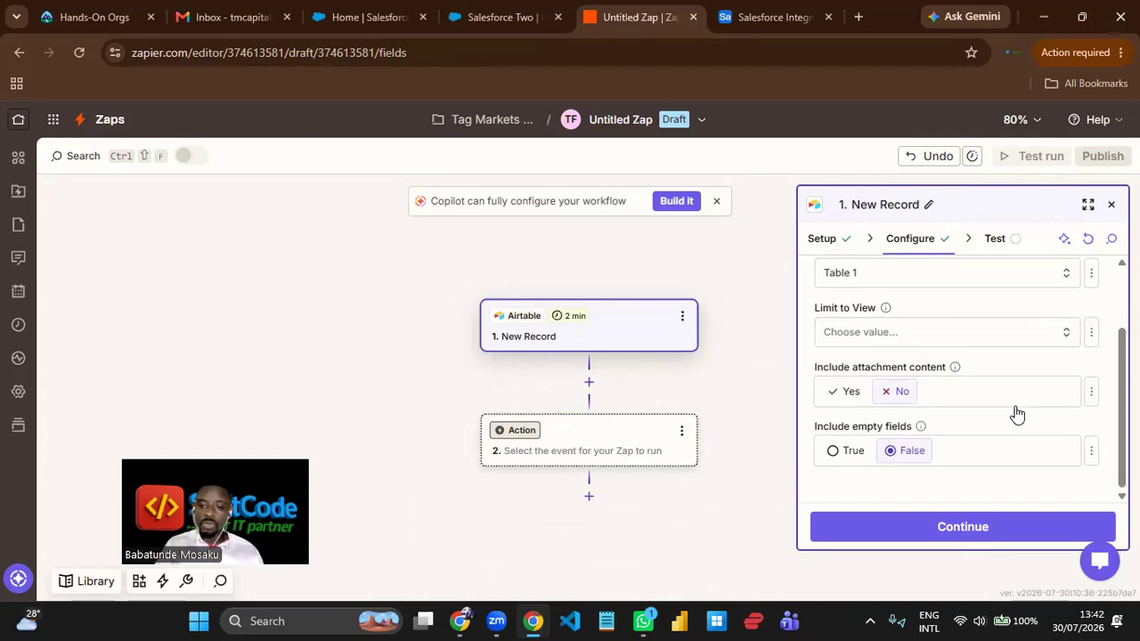
click(982, 526)
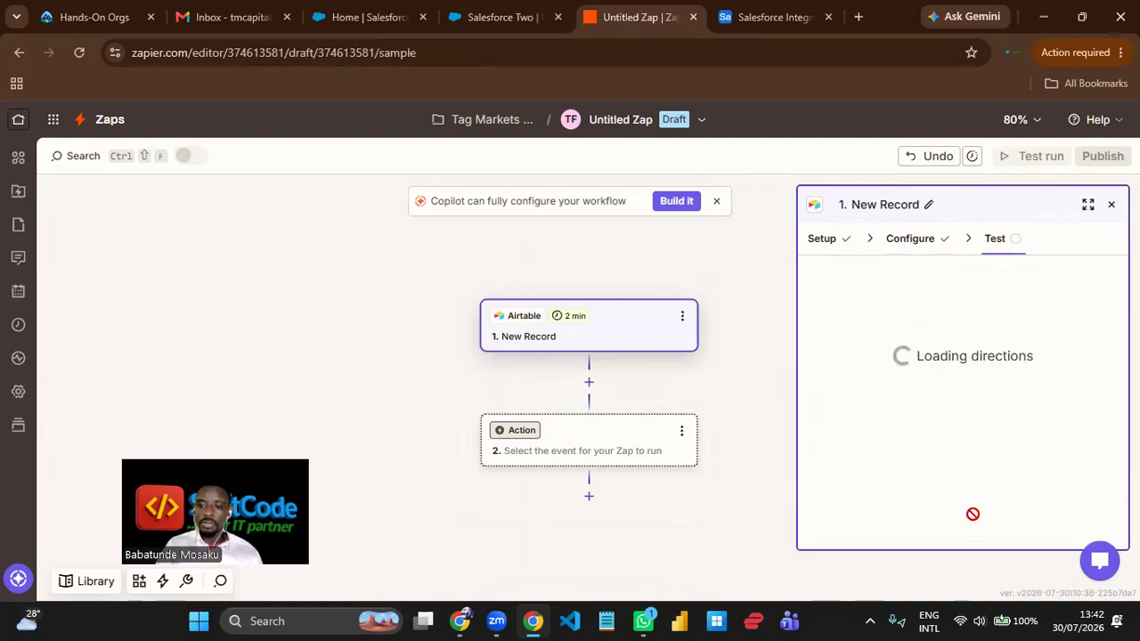
- Test the Airtable trigger, inspect the field values of Record C, and continue with it as the sample record
click(976, 531)
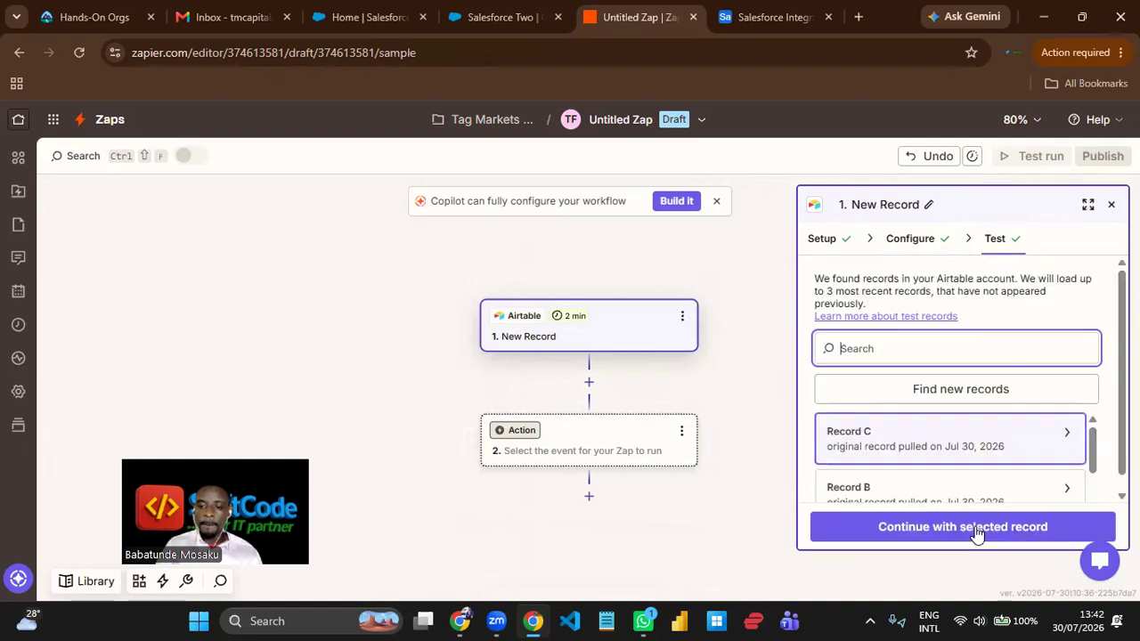
click(950, 455)
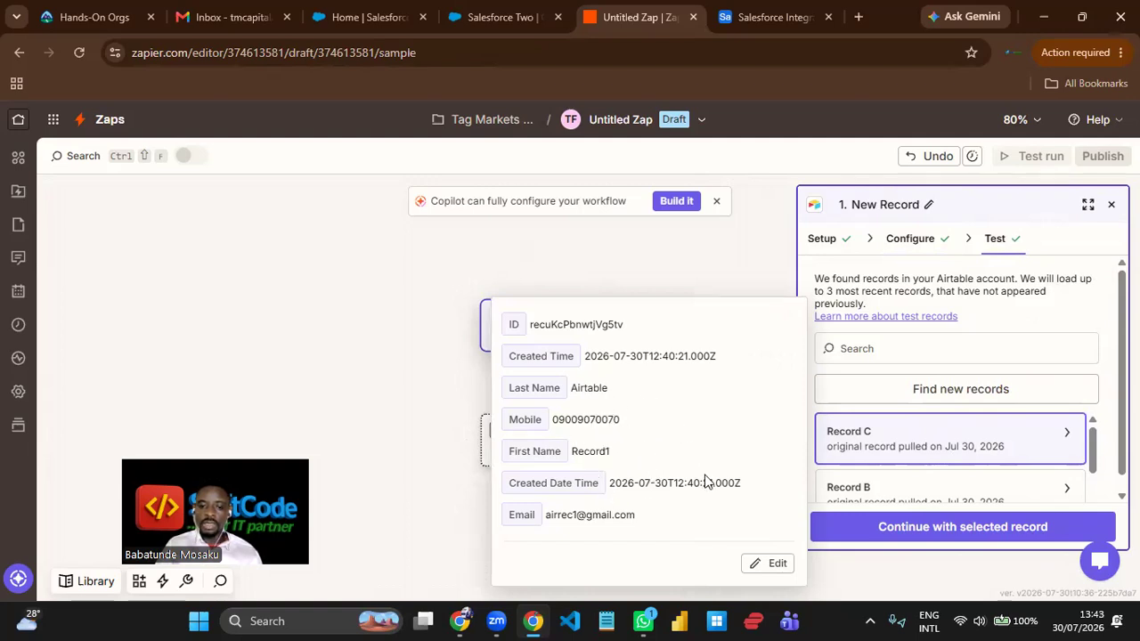
click(985, 533)
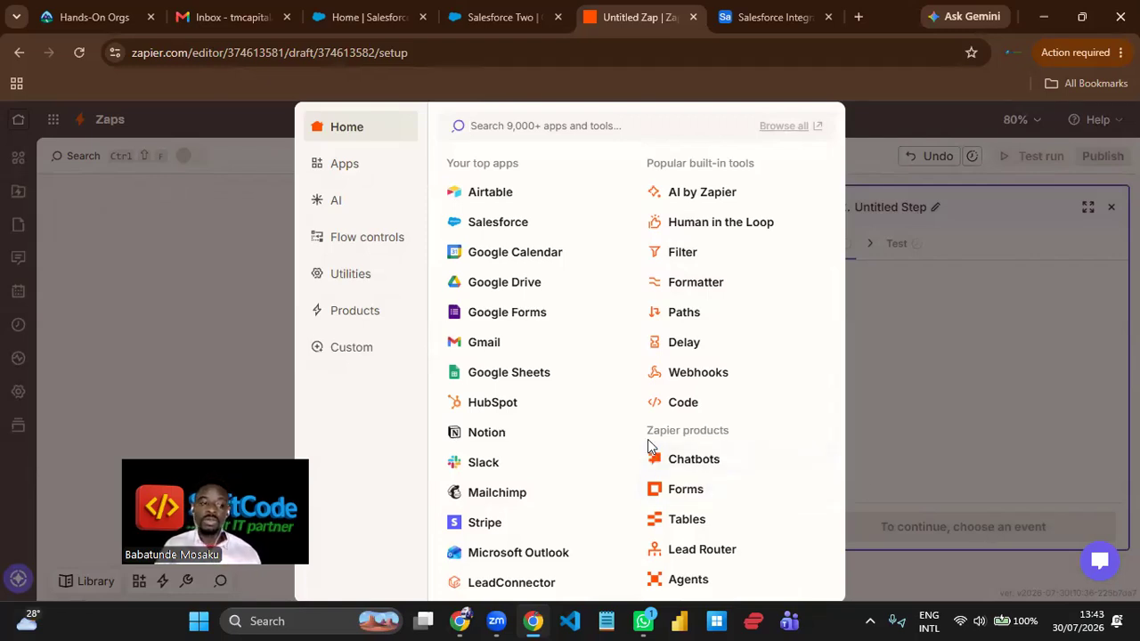
- Set the Zap's second step to Salesforce with the Find Record by Query action event
click(499, 222)
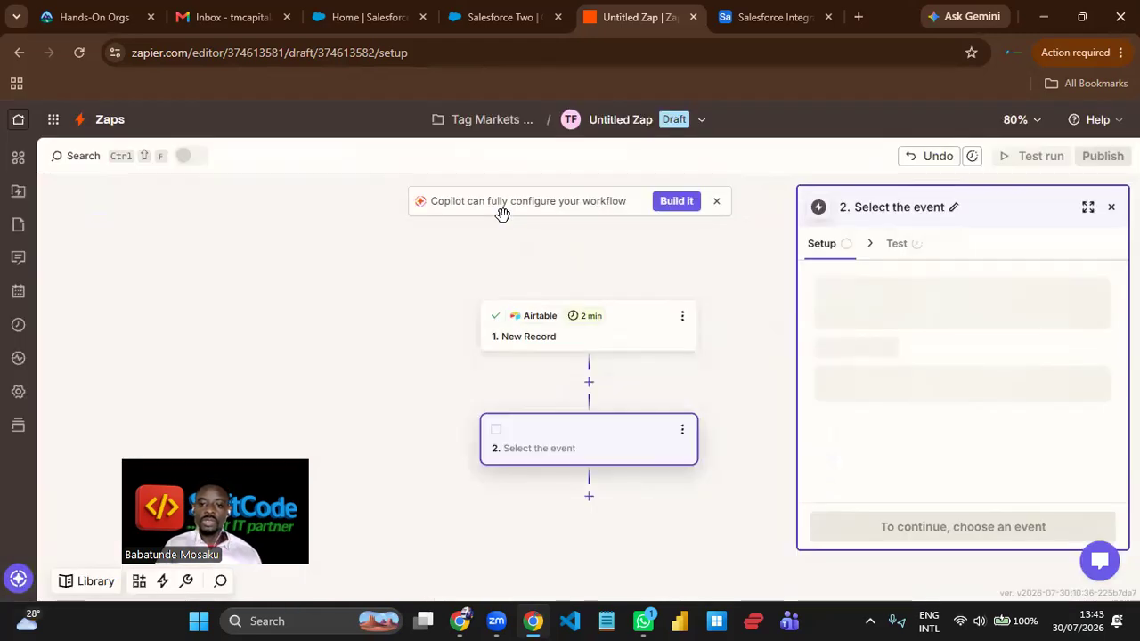
drag(450, 369, 436, 321)
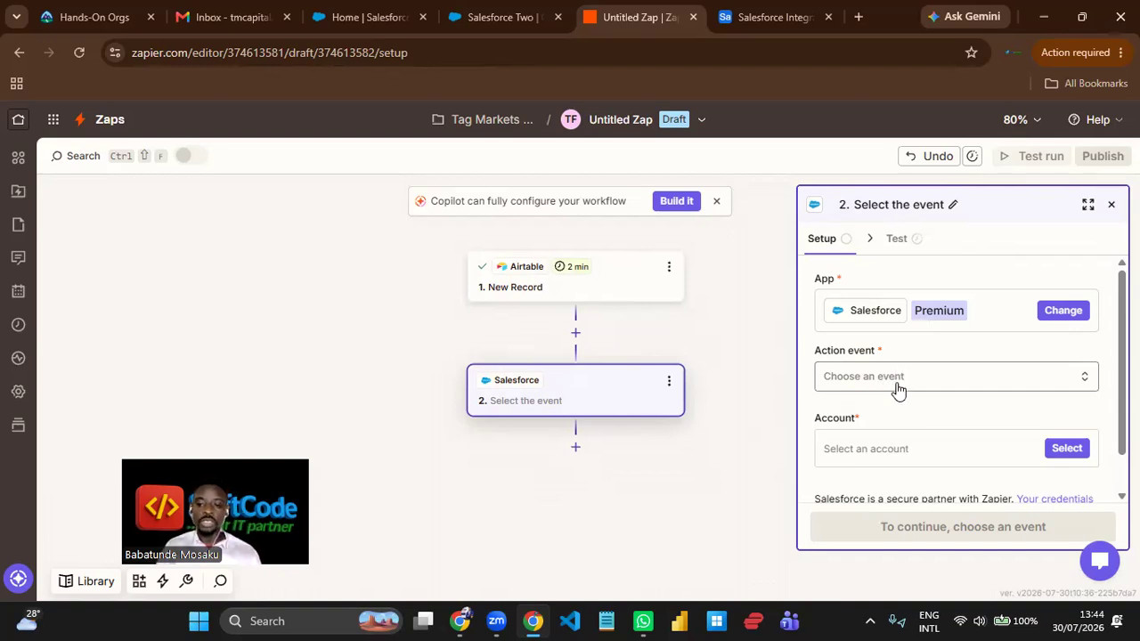
click(897, 390)
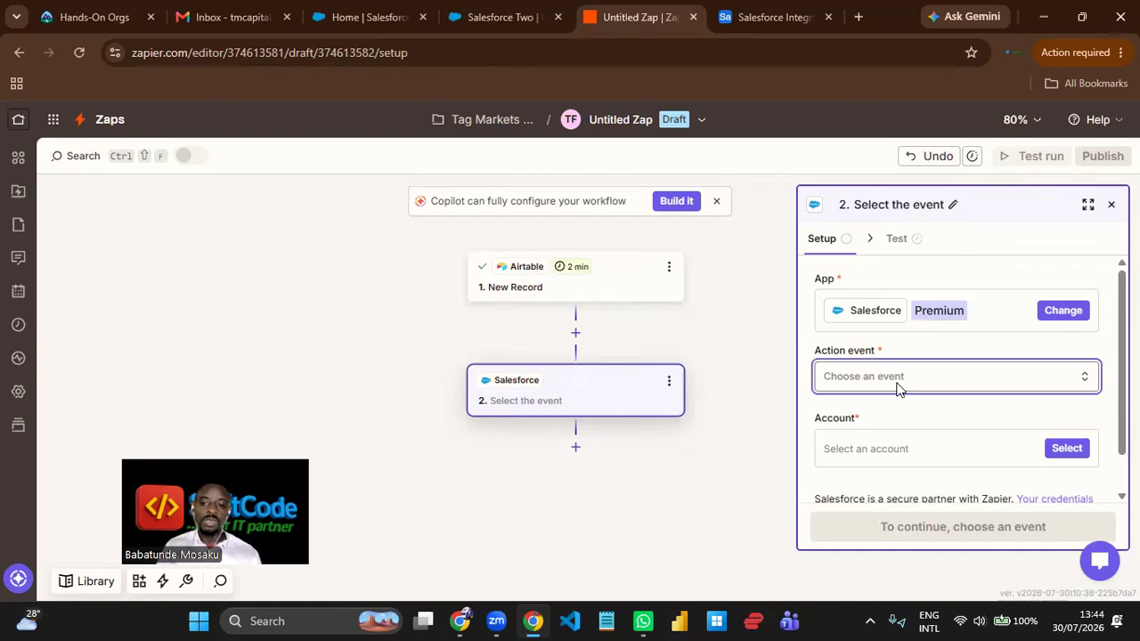
text(f)
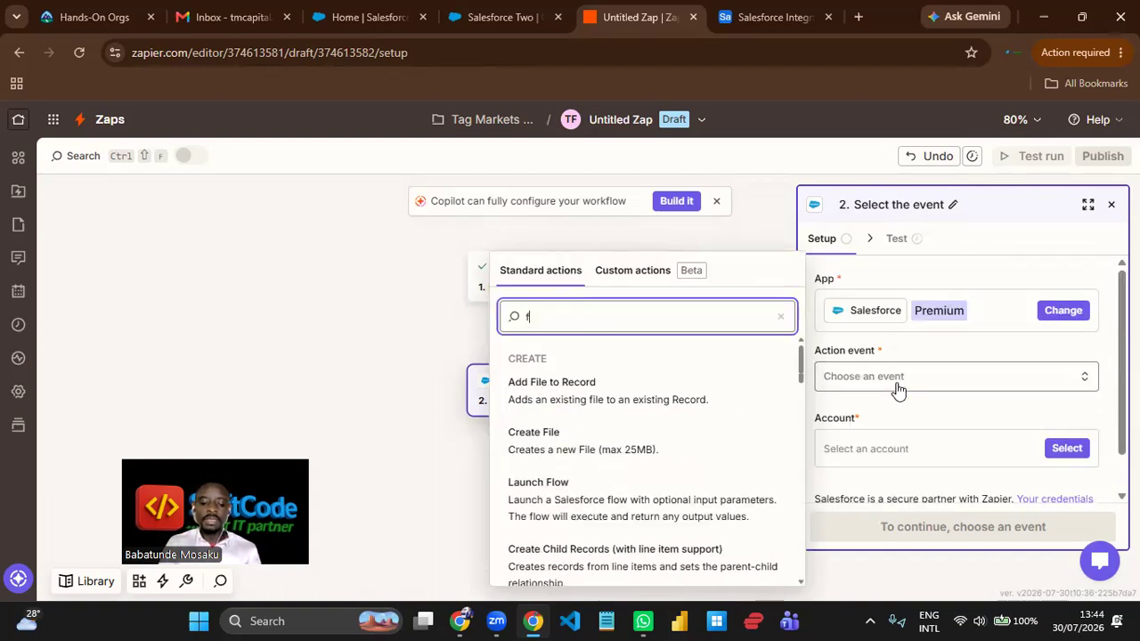
text(ind re)
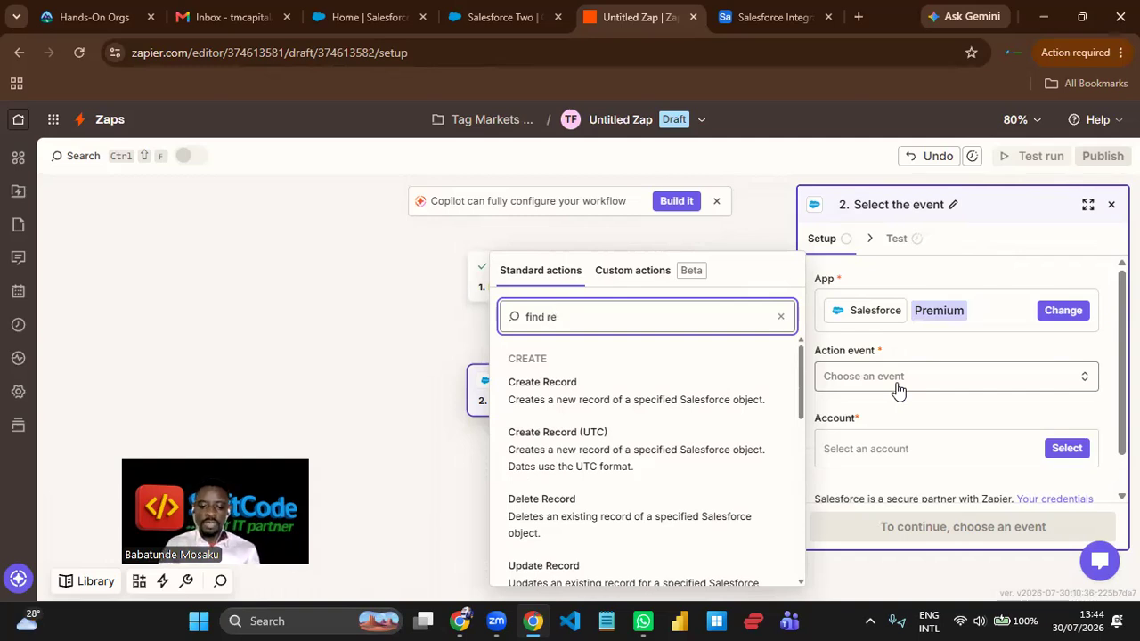
text(cord)
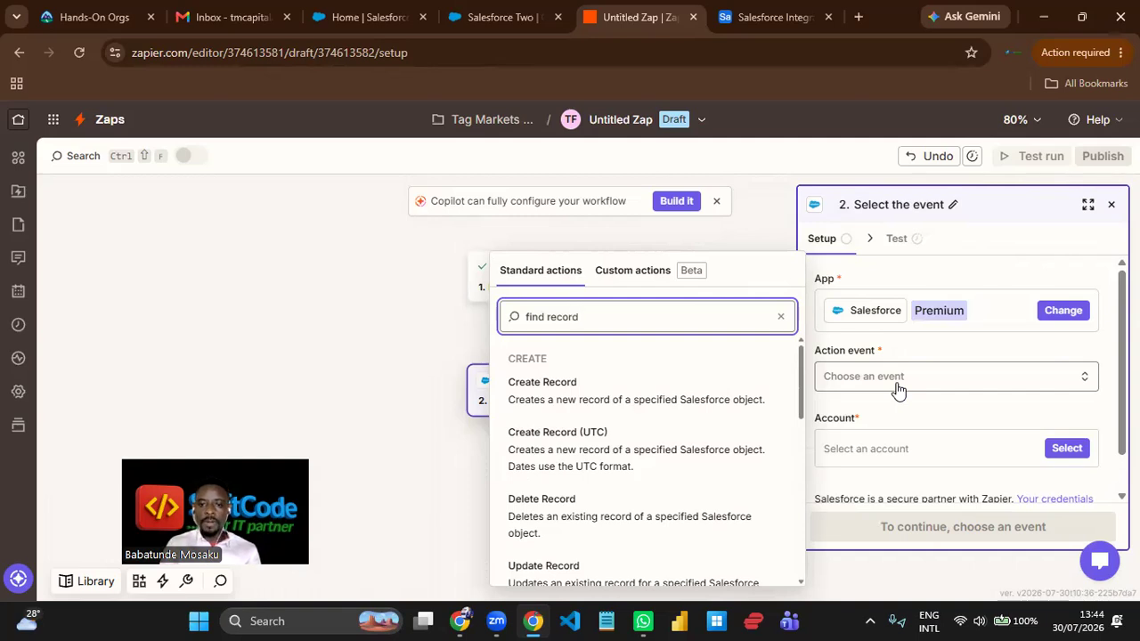
text( by)
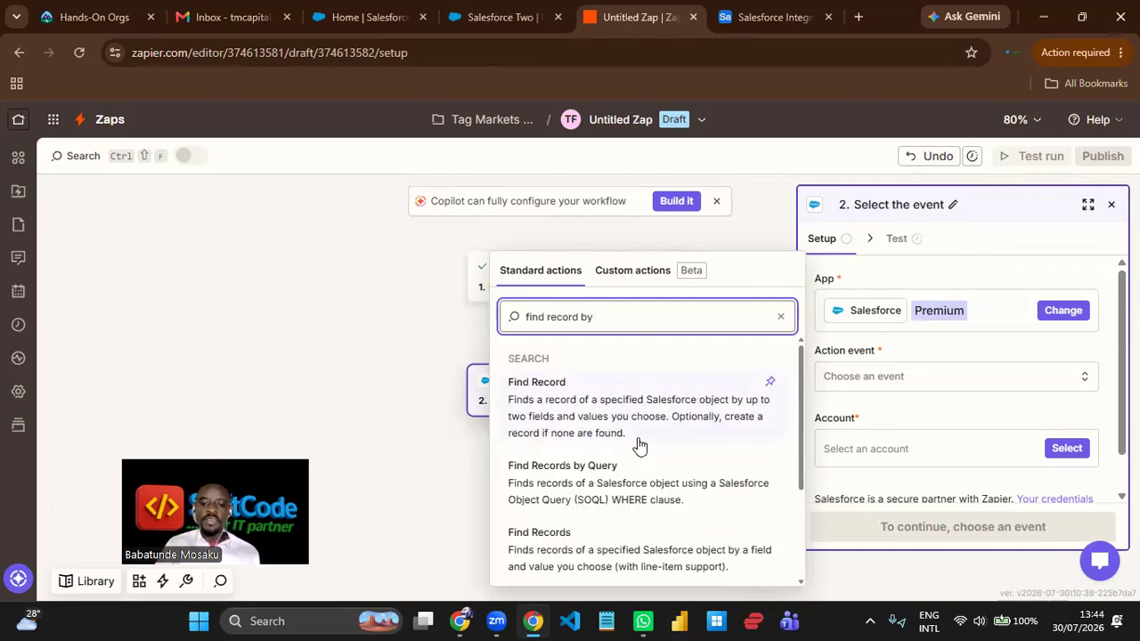
scroll(639, 445, down, 3)
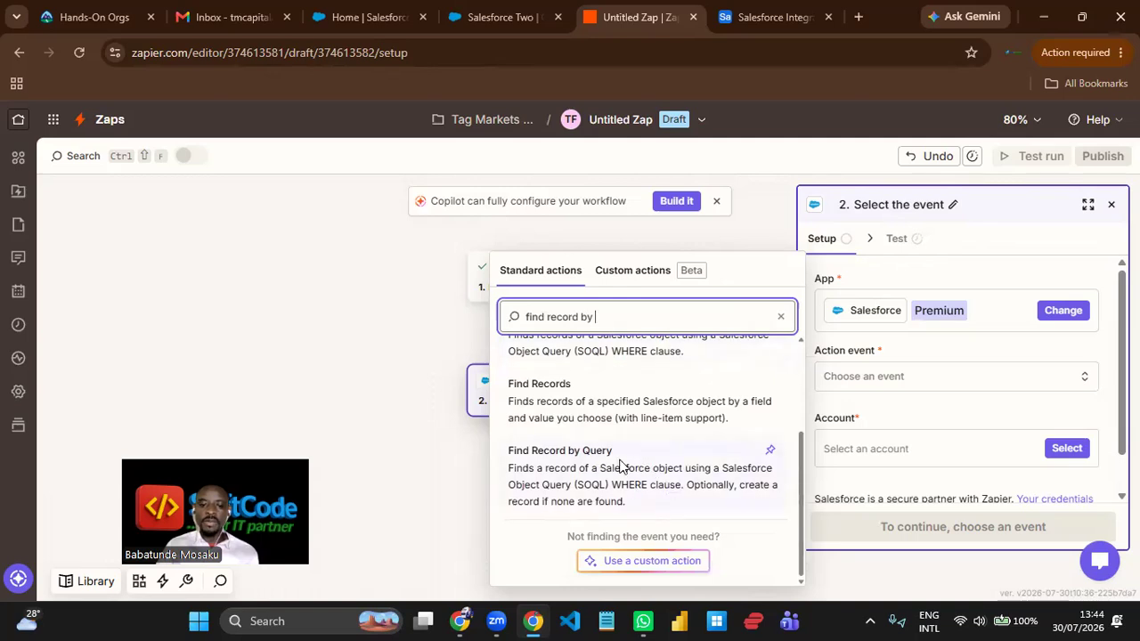
scroll(621, 459, up, 1)
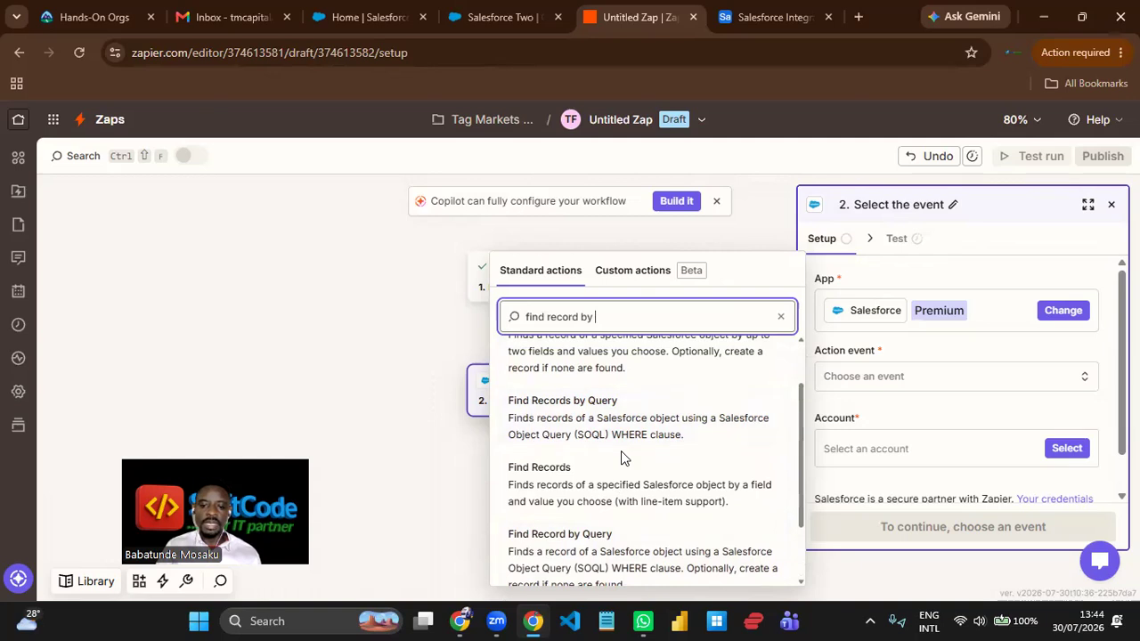
scroll(620, 451, down, 2)
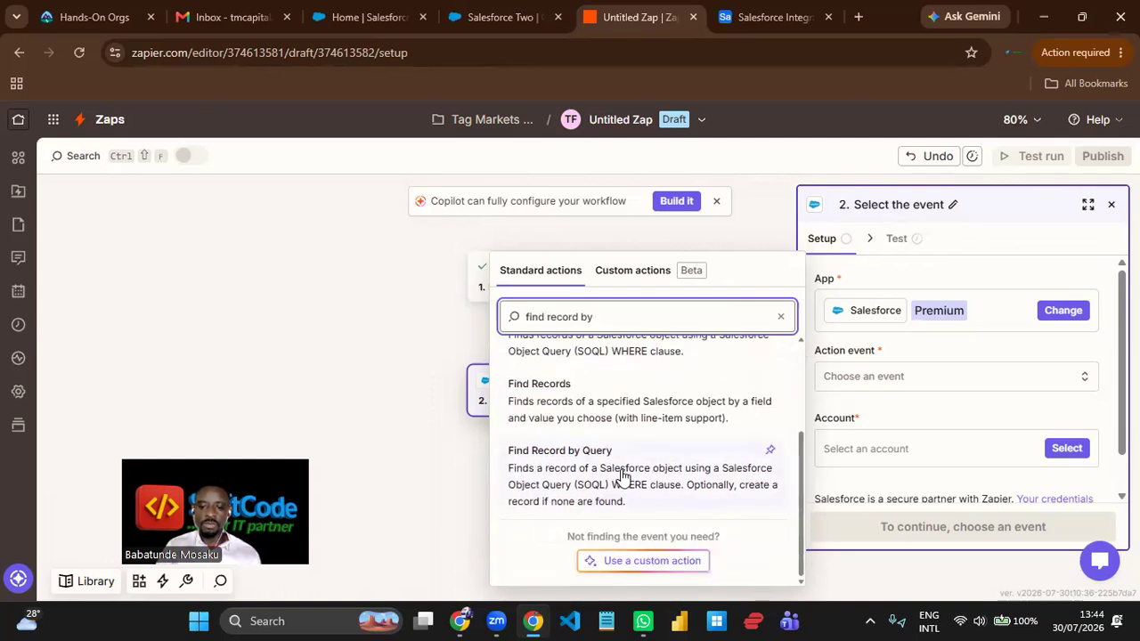
scroll(621, 475, up, 1)
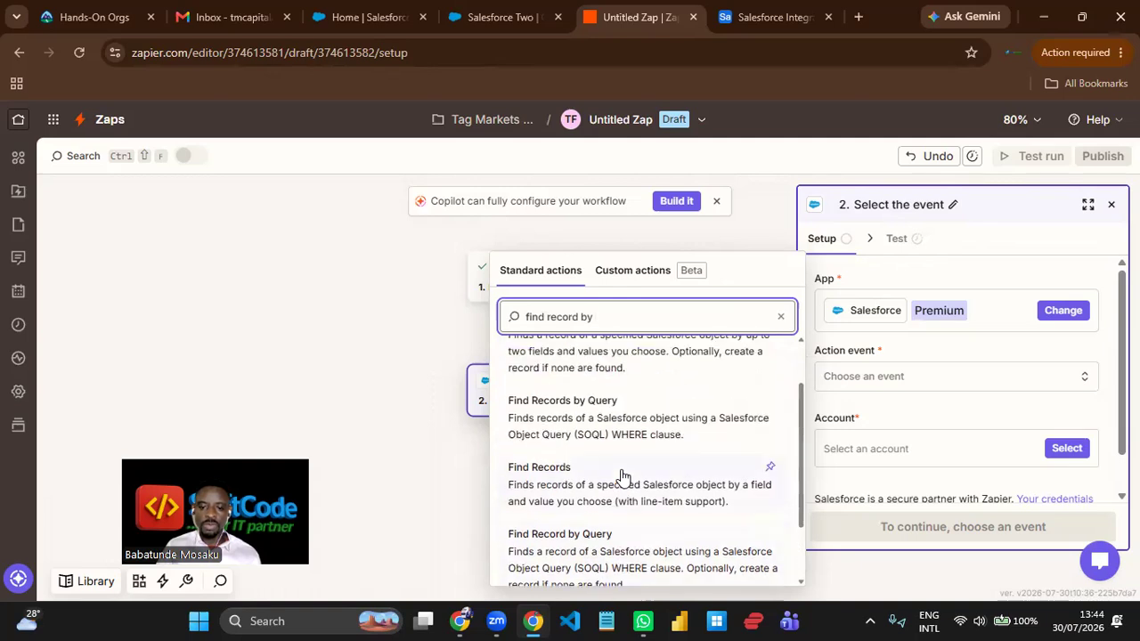
scroll(622, 475, down, 1)
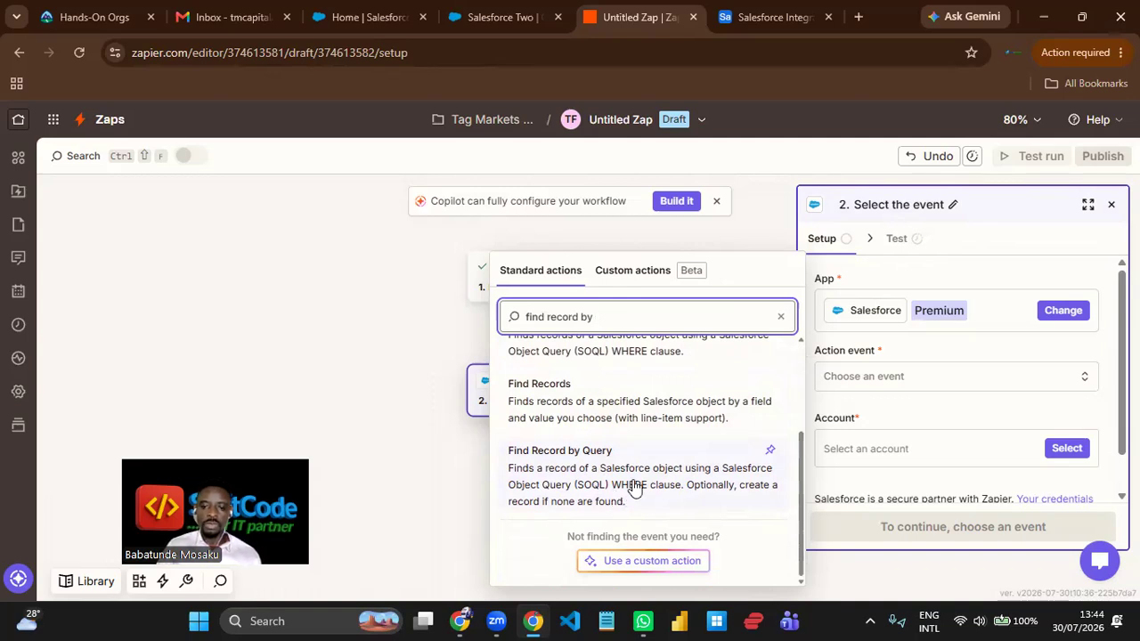
click(634, 488)
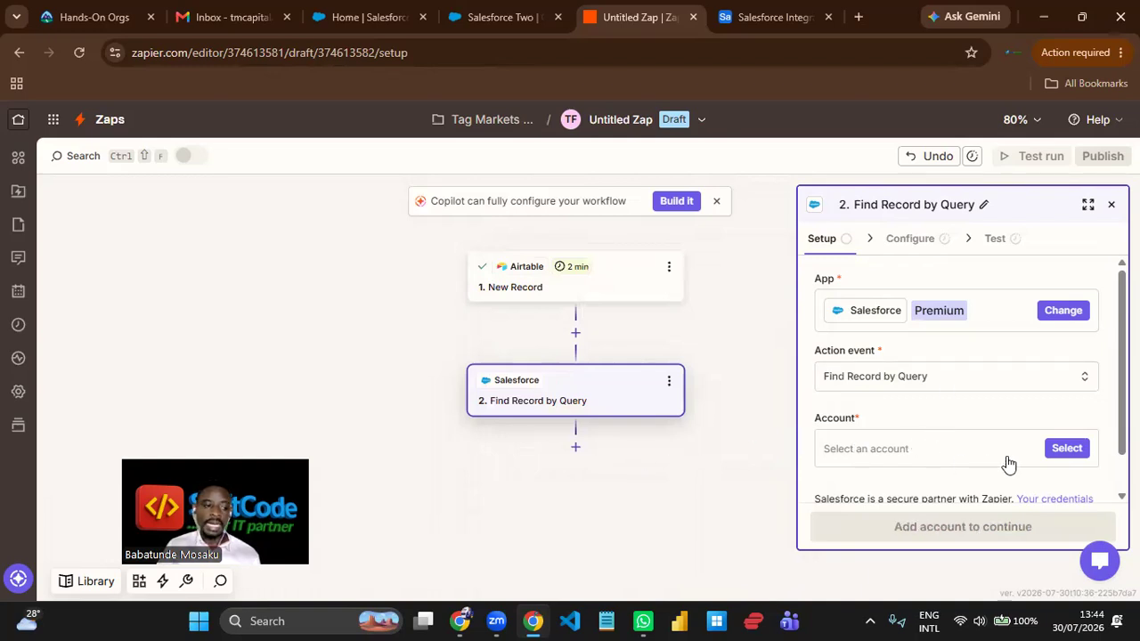
- Assign the saved Salesforce account created 30 Jul 2:48 AM PDT to the action and proceed to its configuration
click(1066, 450)
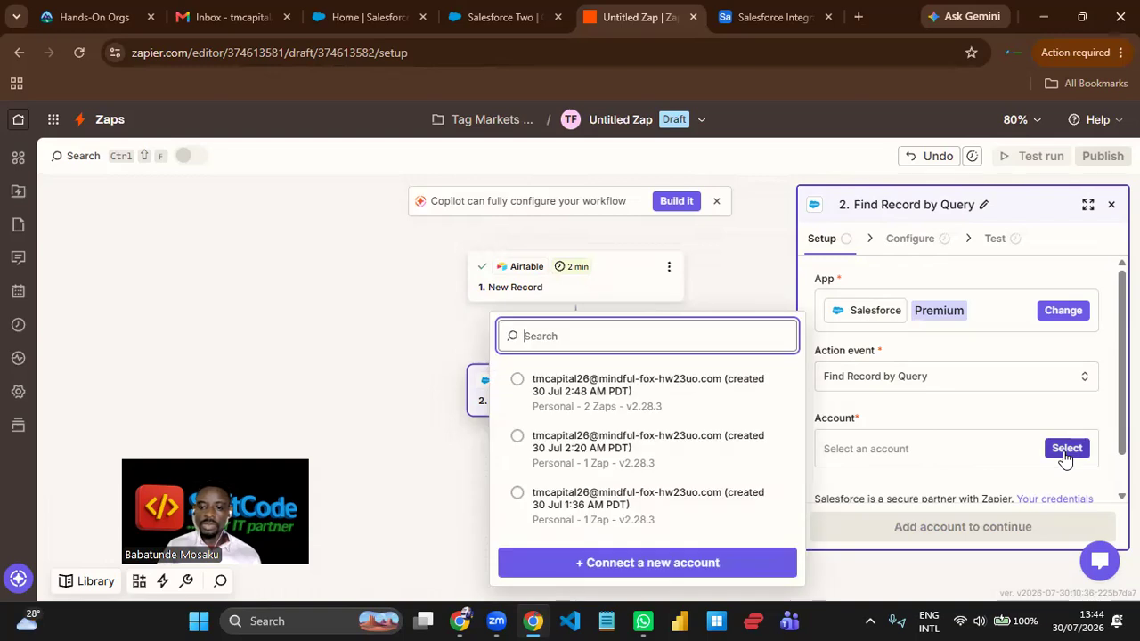
click(628, 414)
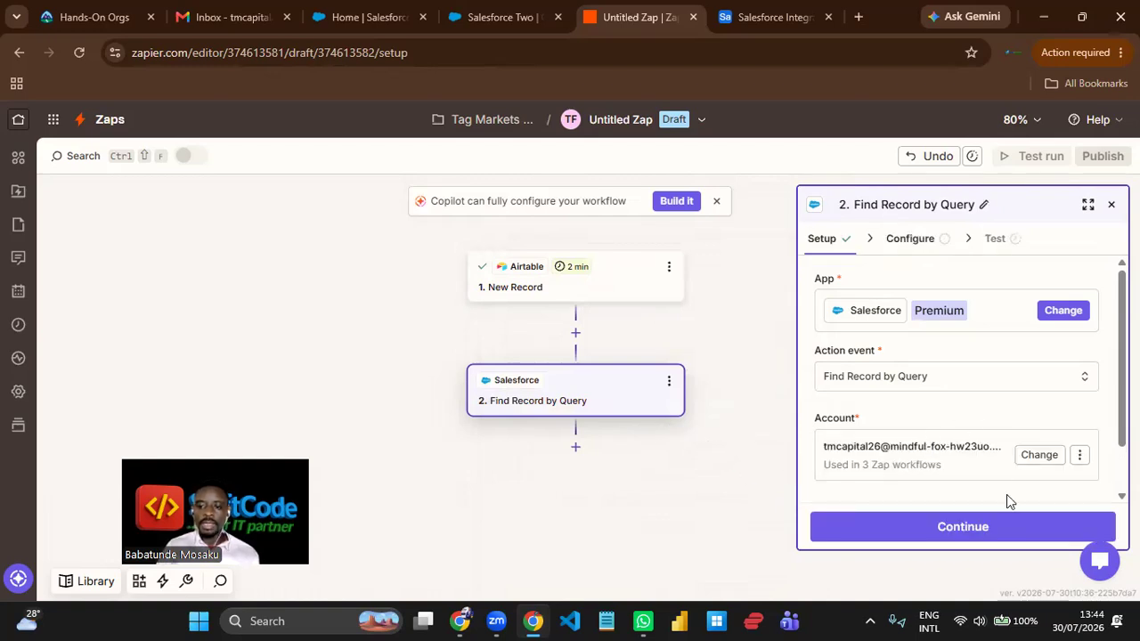
click(1011, 528)
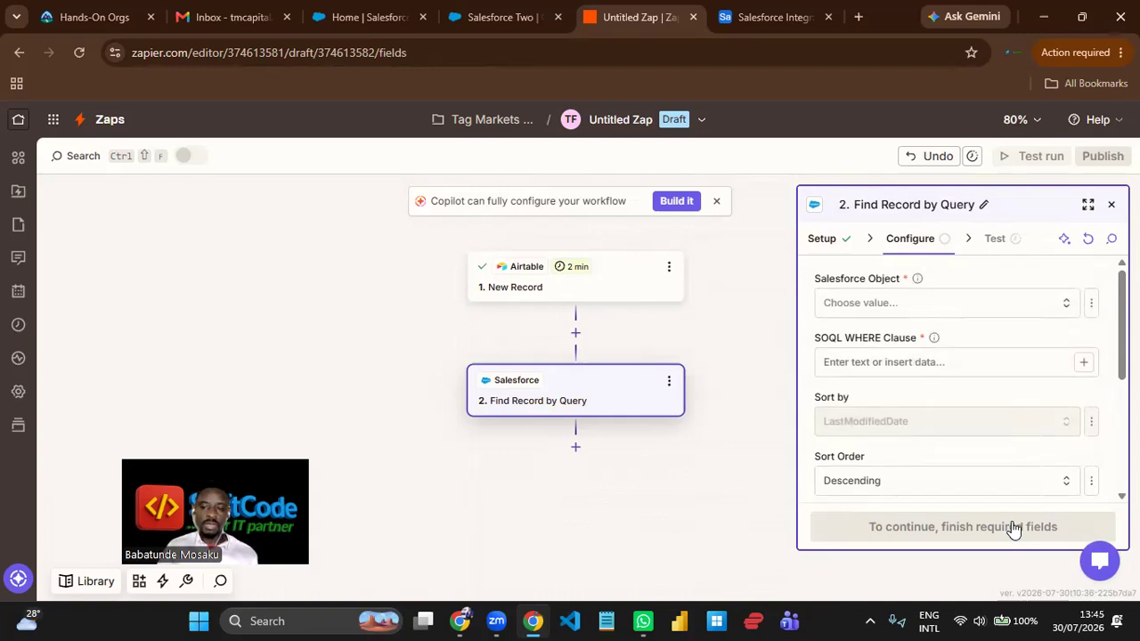
- Choose Contact as the Salesforce object for the Find Record by Query action
click(929, 304)
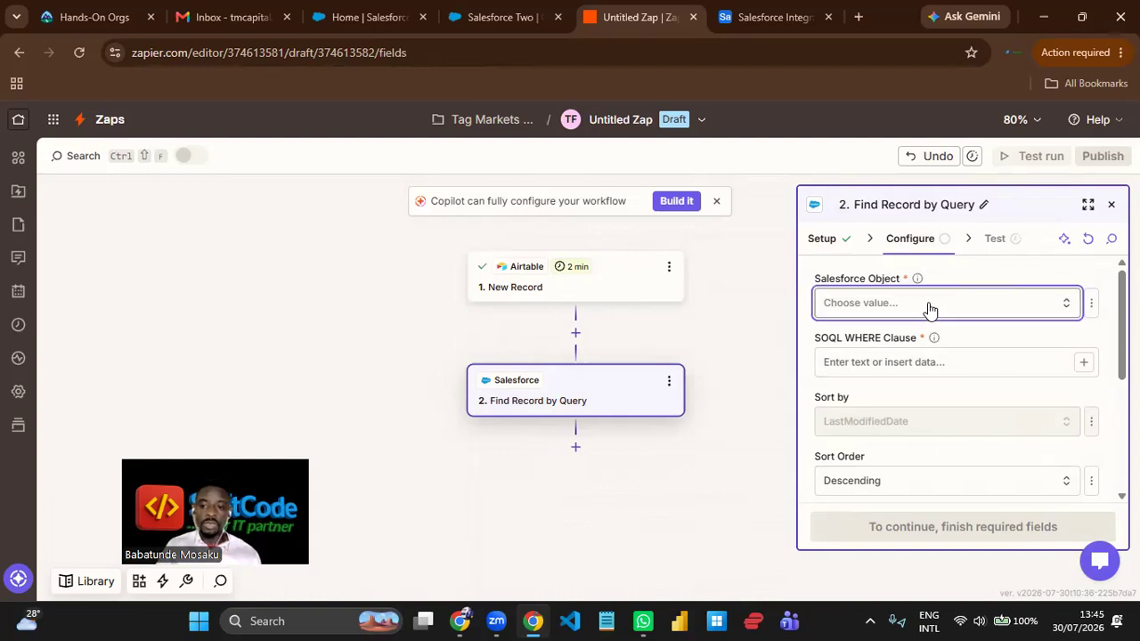
text(con)
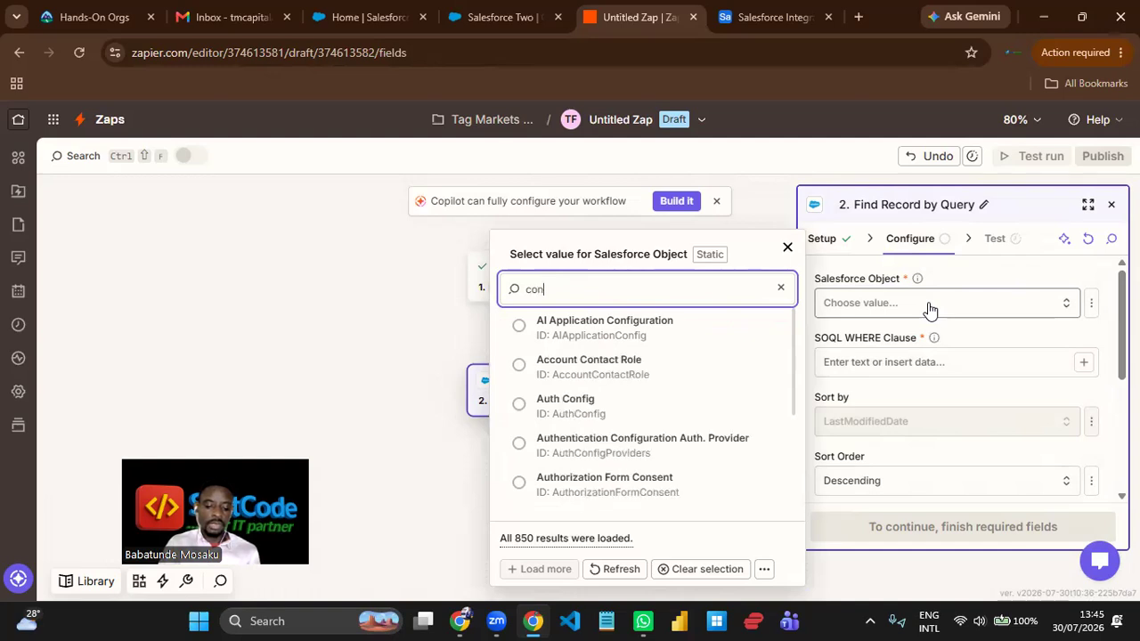
text(tac)
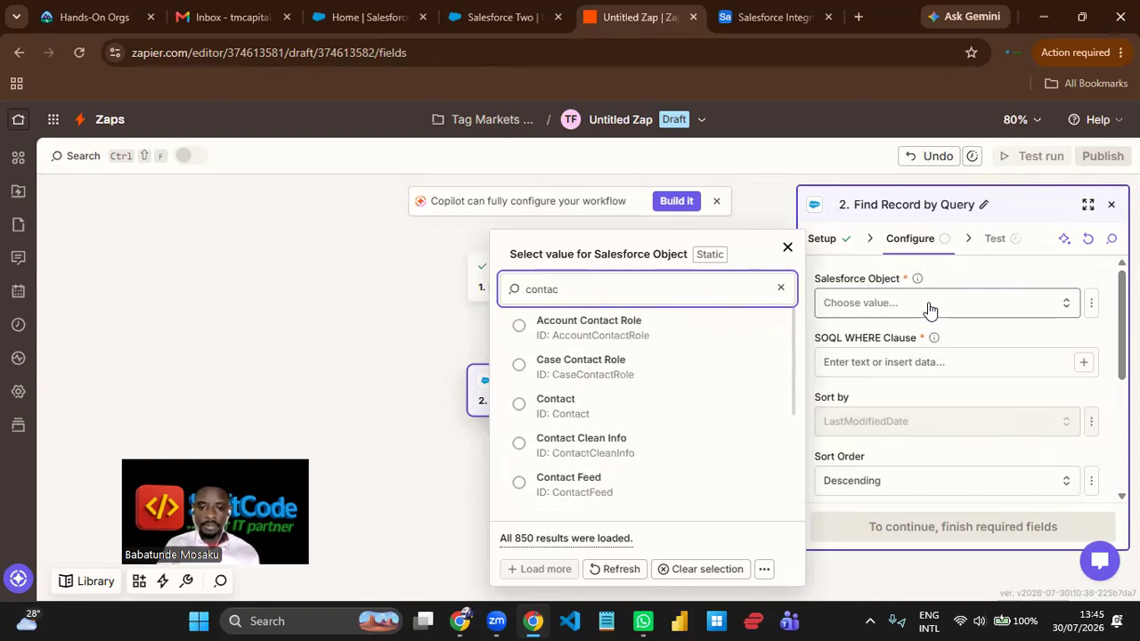
click(583, 402)
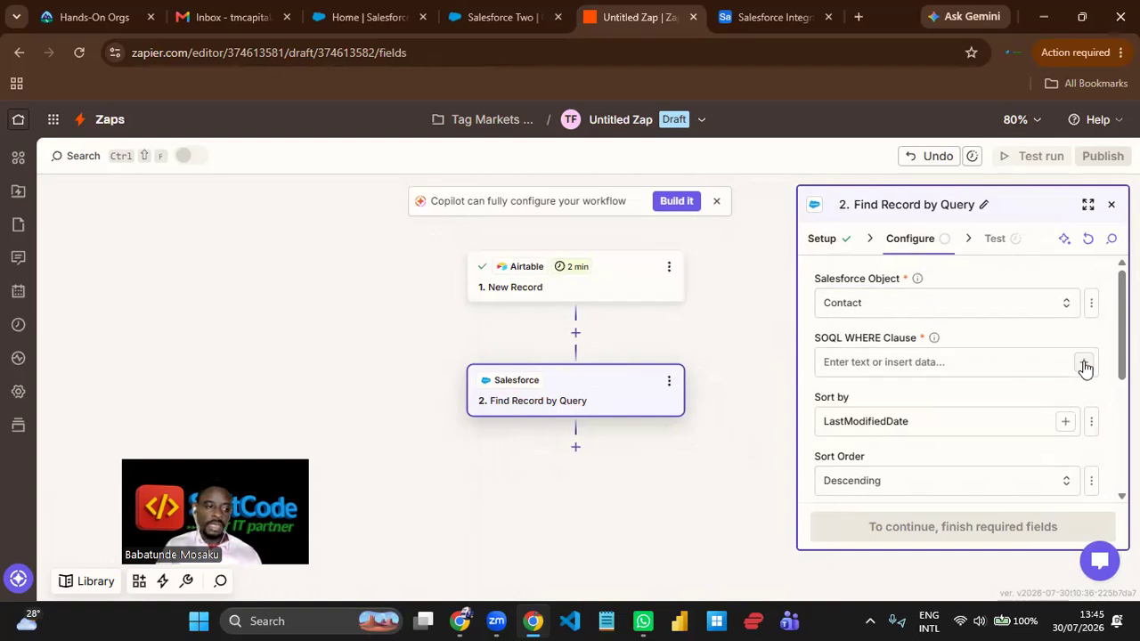
- Fill the SOQL WHERE clause with Email = followed by the Airtable record's Email field enclosed in single quotes
click(896, 367)
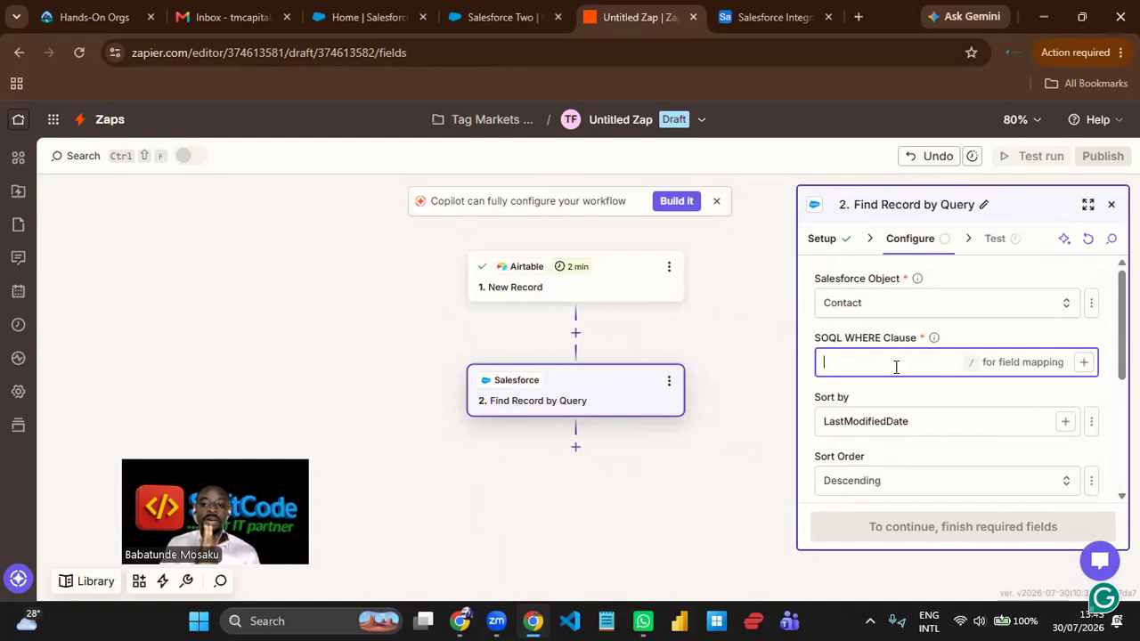
text(Email =)
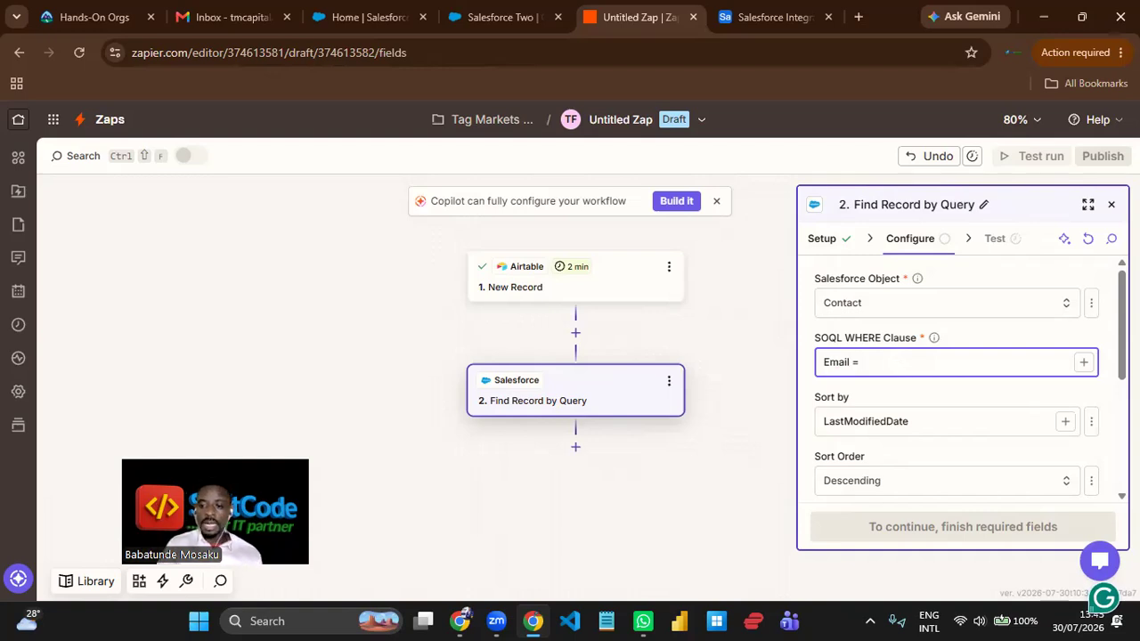
click(1085, 365)
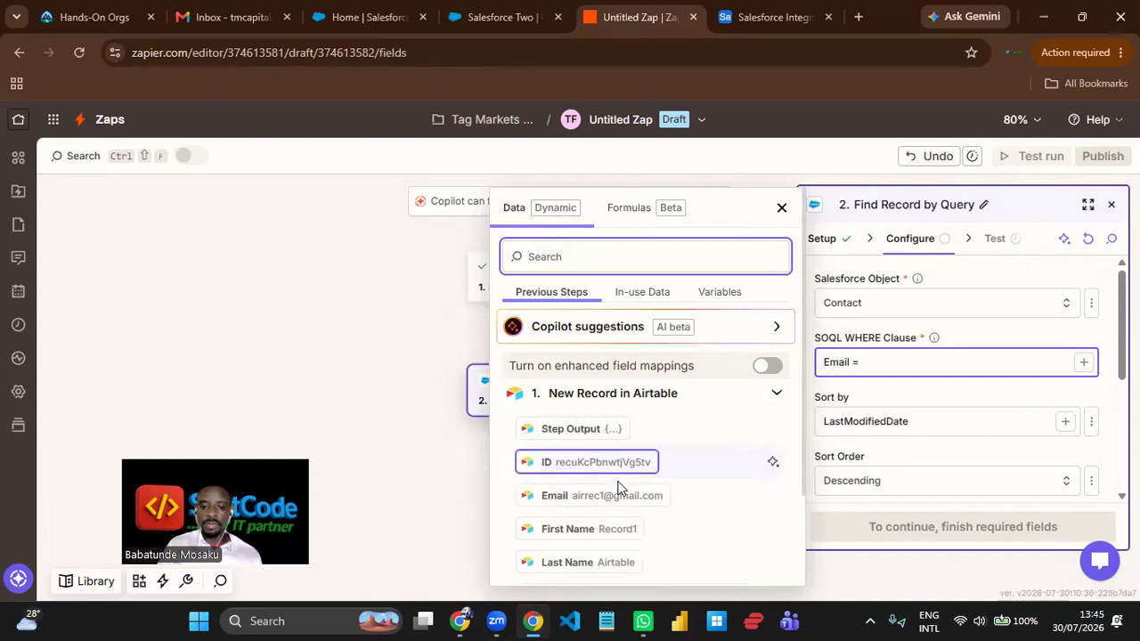
click(618, 496)
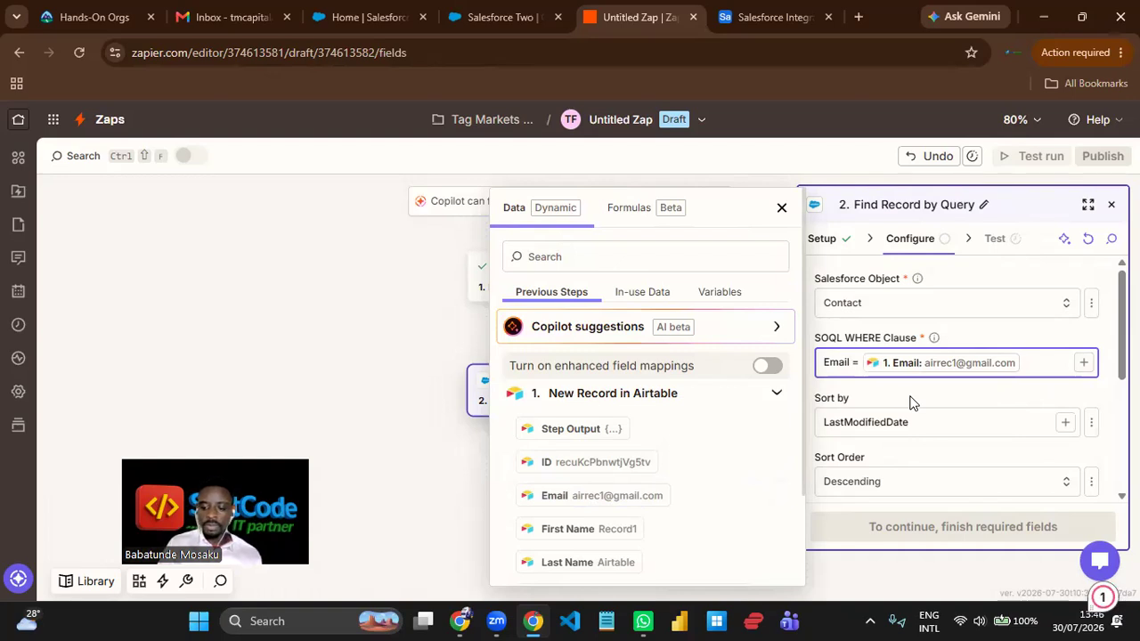
key(BackSpace)
text(')
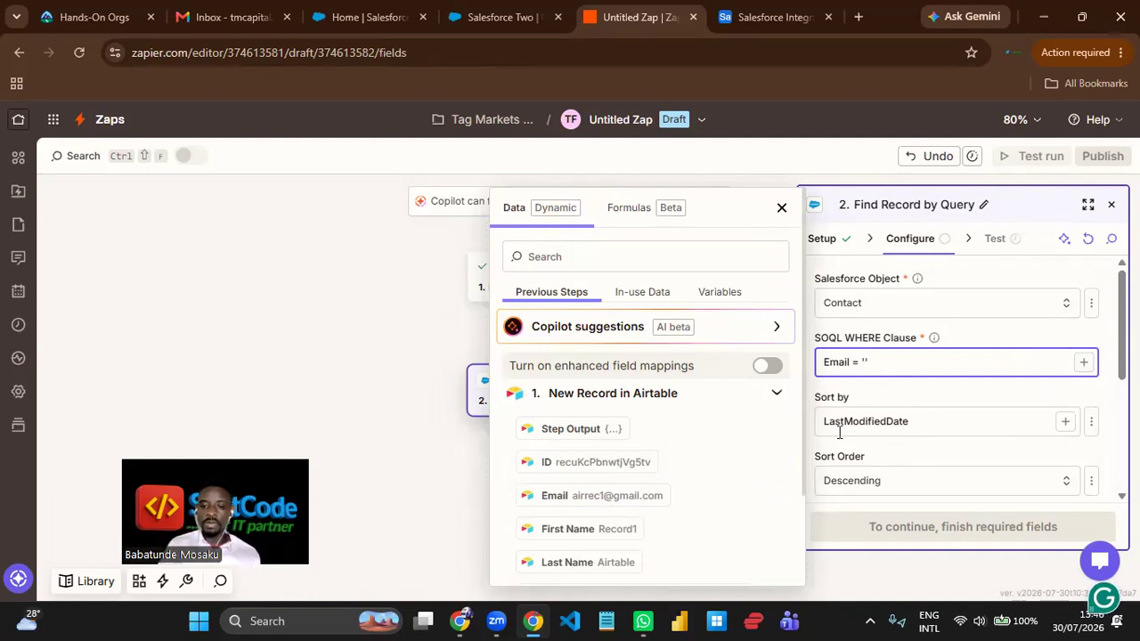
click(614, 504)
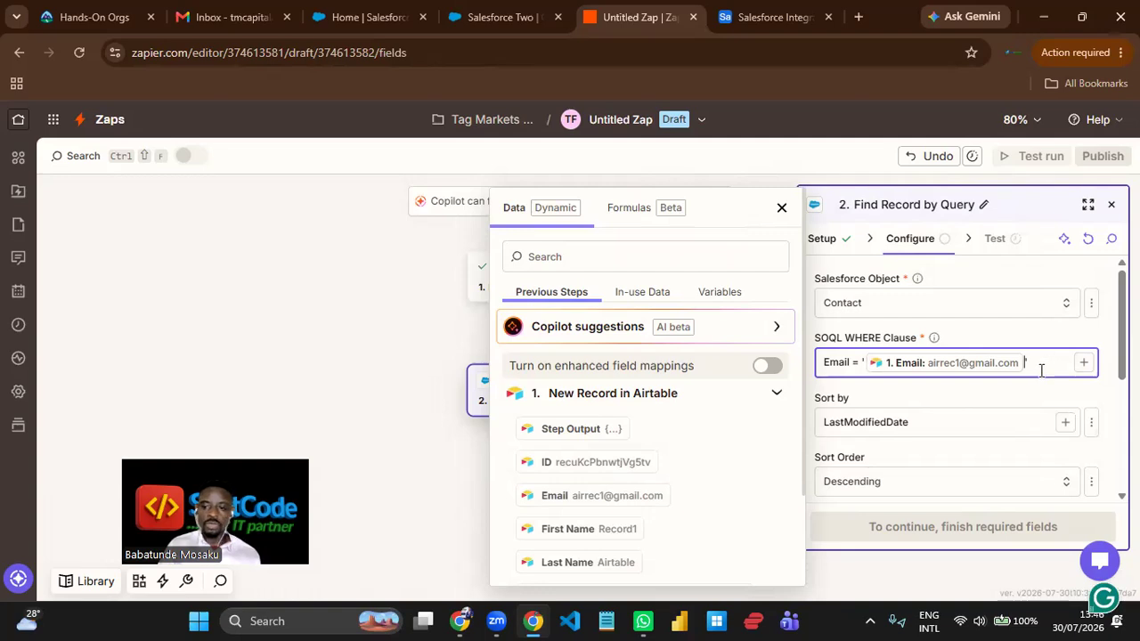
click(998, 424)
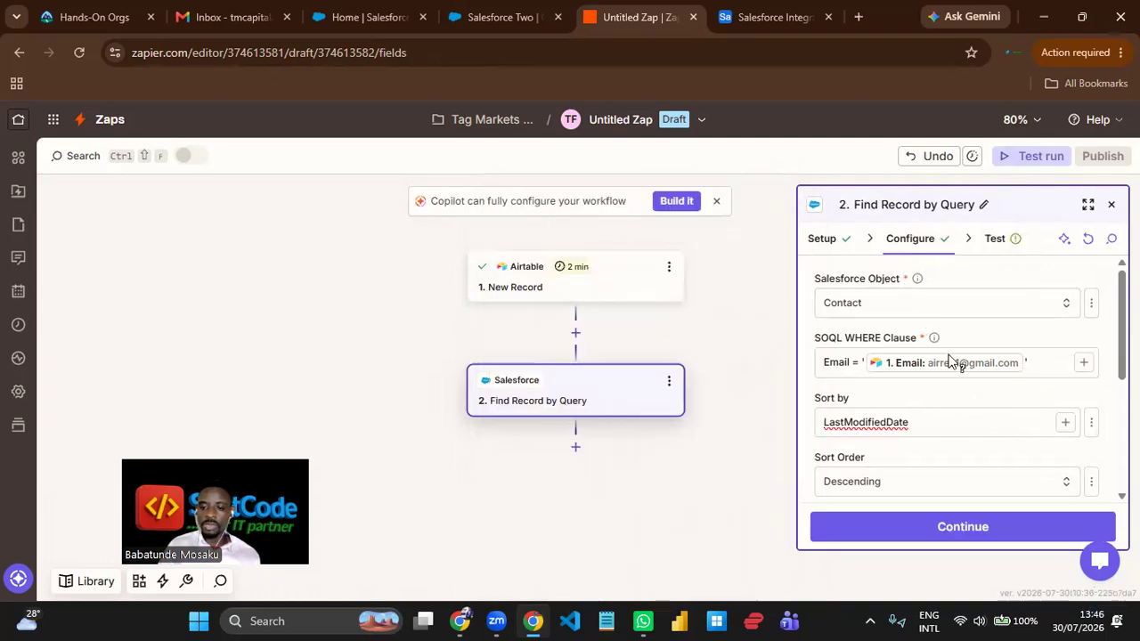
- Allow the site's clipboard access and set the query's sort field to Last Modified Date
double_click(968, 421)
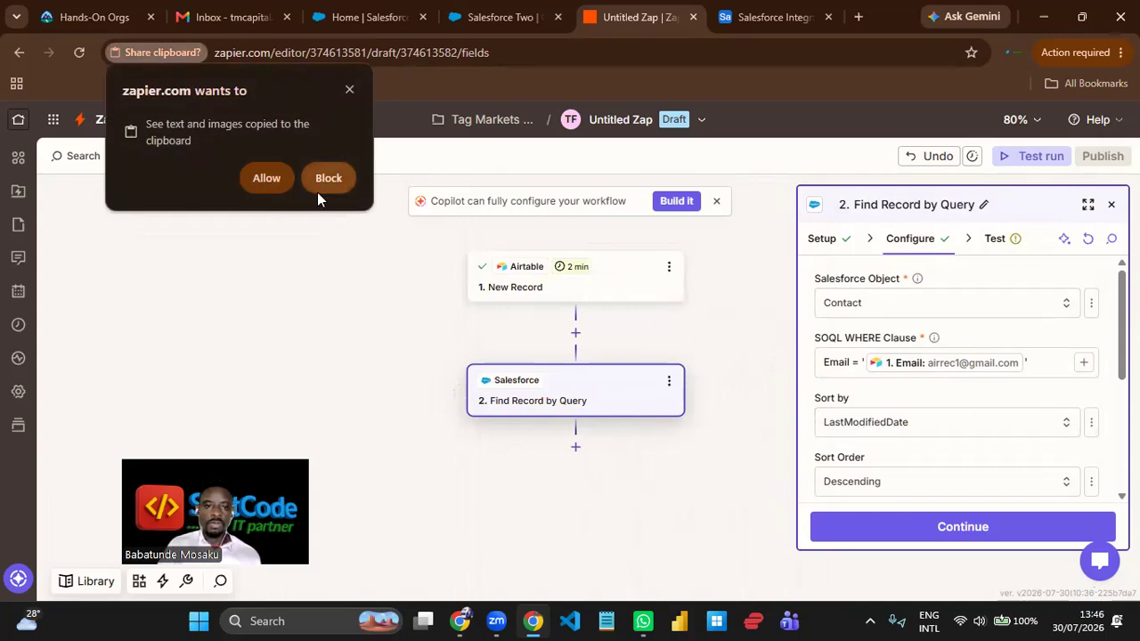
click(266, 178)
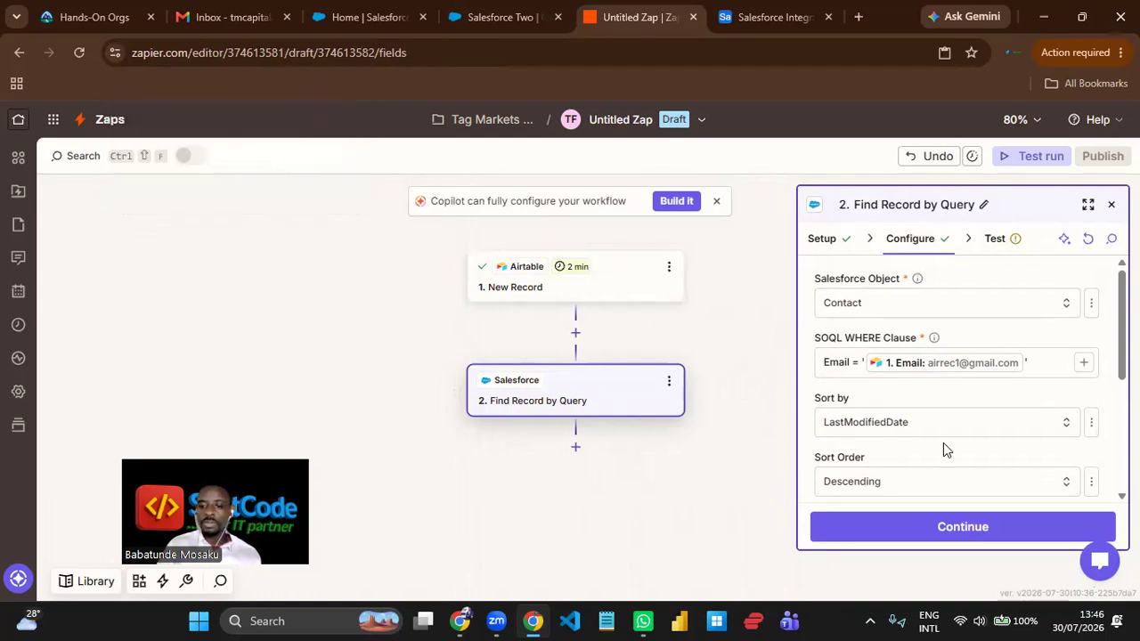
click(1069, 426)
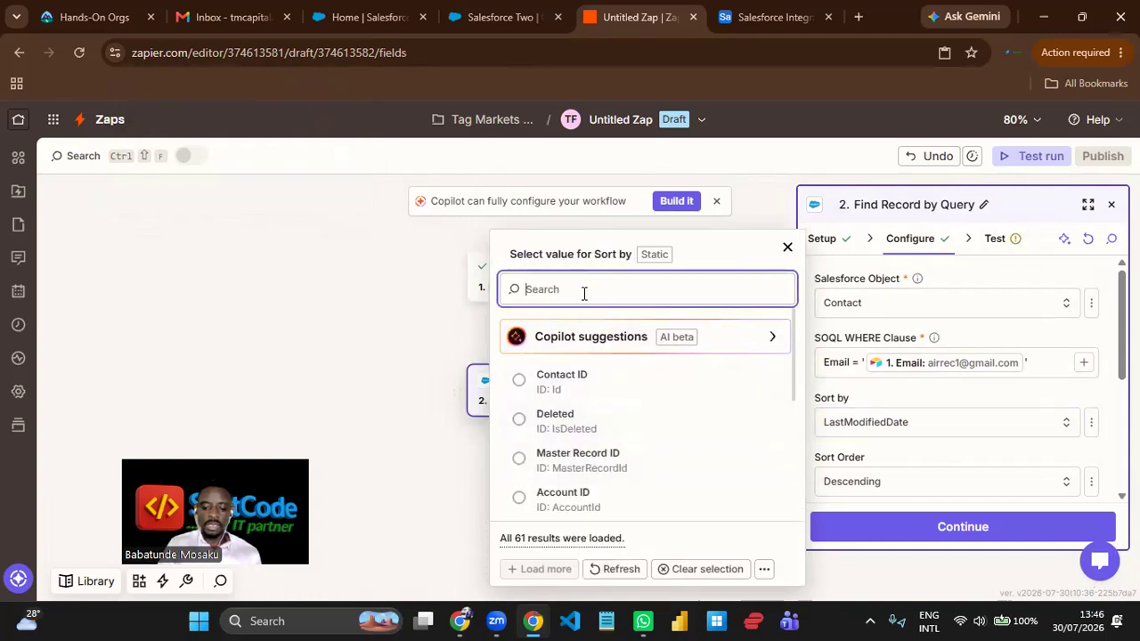
text(last)
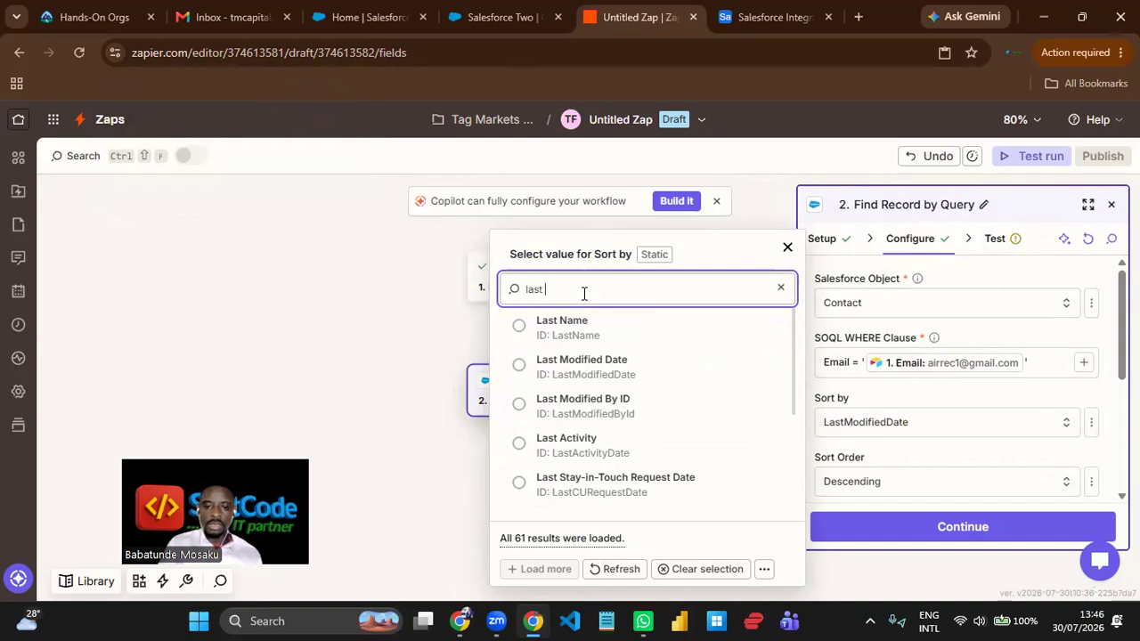
click(593, 378)
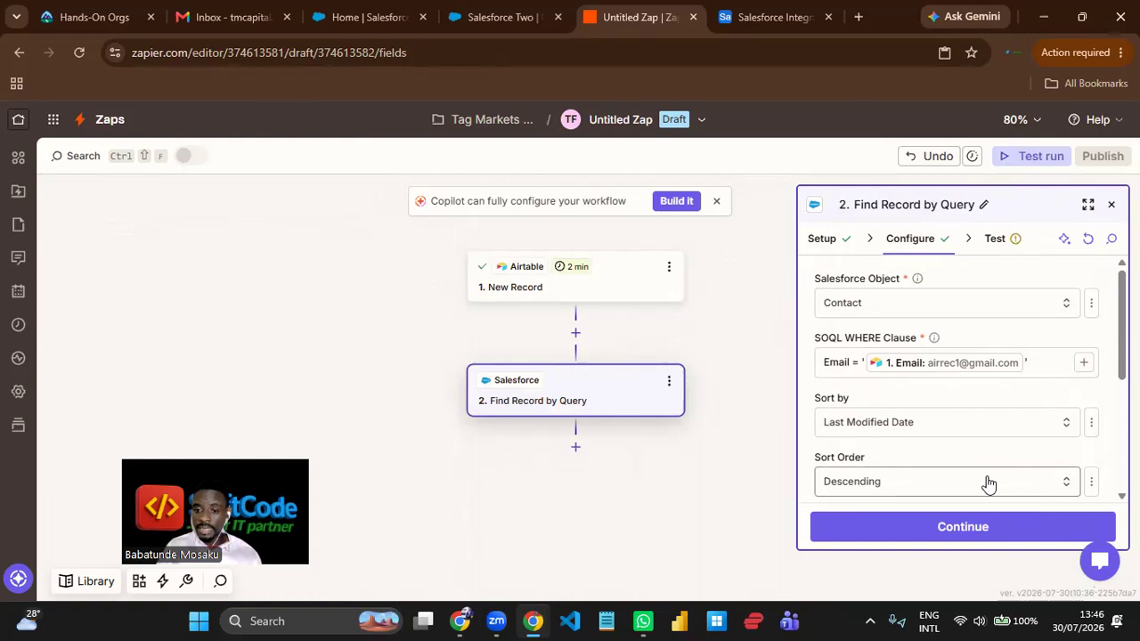
- Set the handling of empty search results to True, so the step run status is "success"
scroll(1008, 439, down, 2)
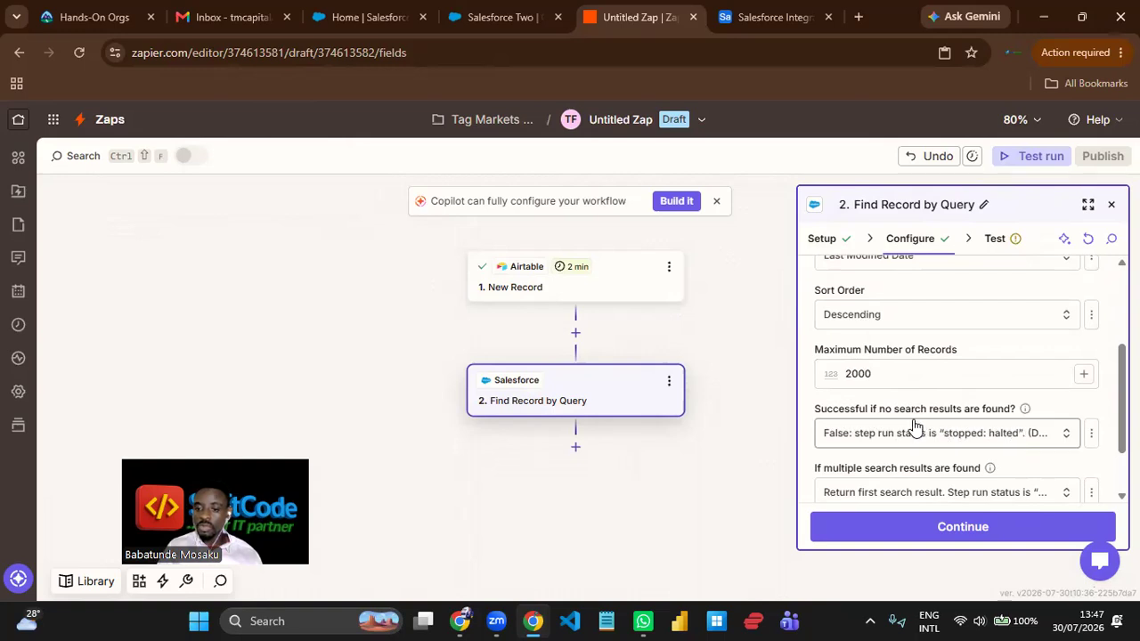
click(980, 433)
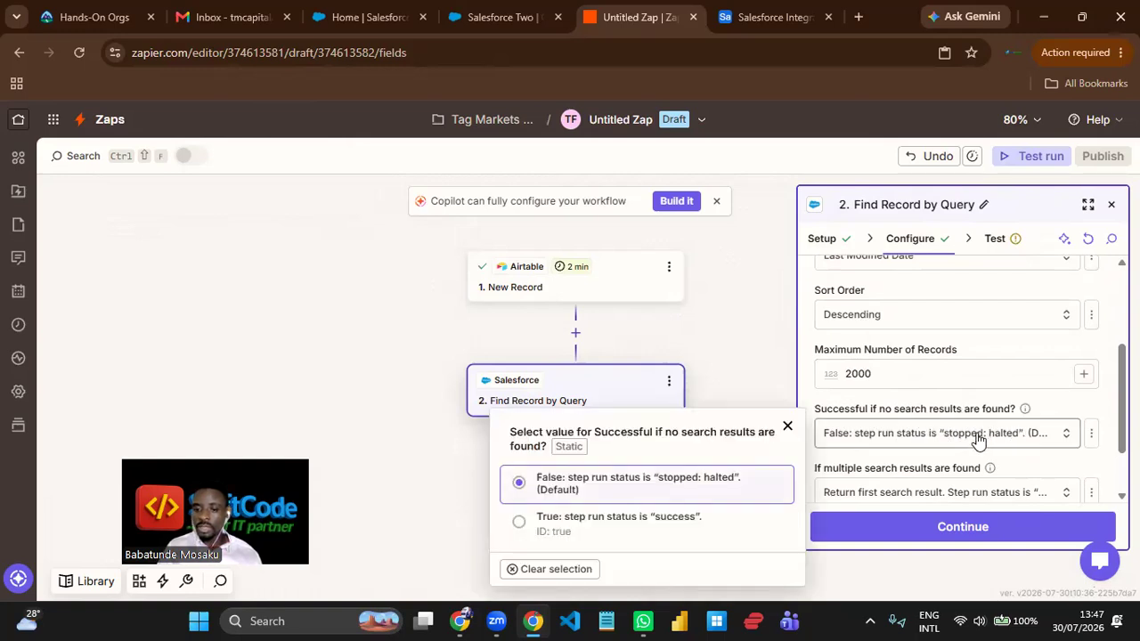
click(623, 518)
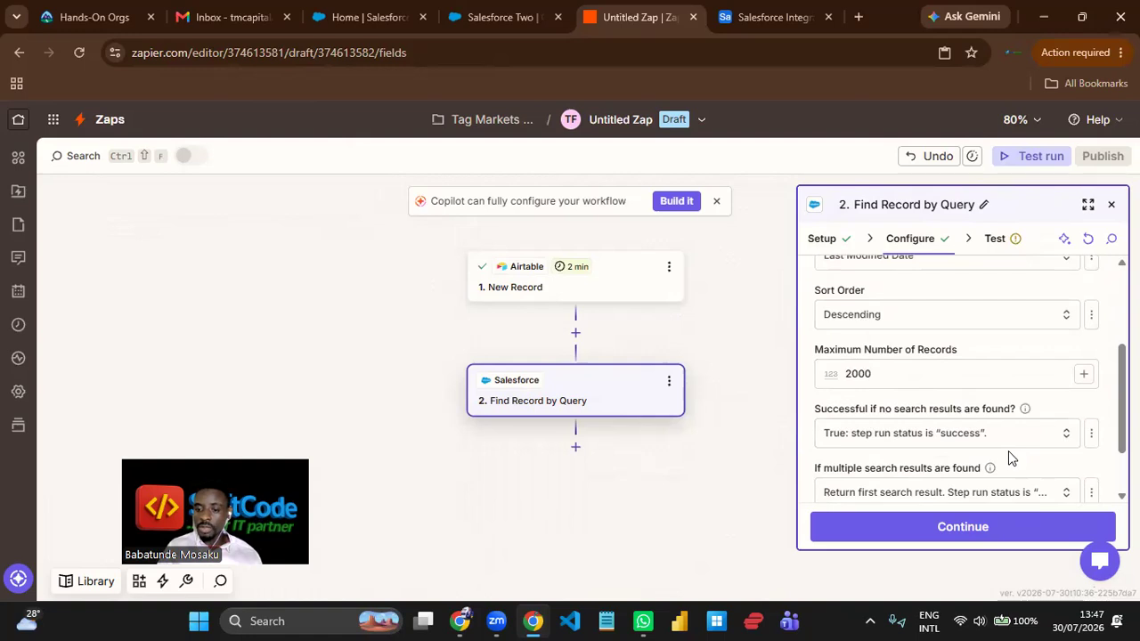
- Read the help on multiple search results, keep the option that returns the first result, and proceed to testing
scroll(1010, 454, down, 2)
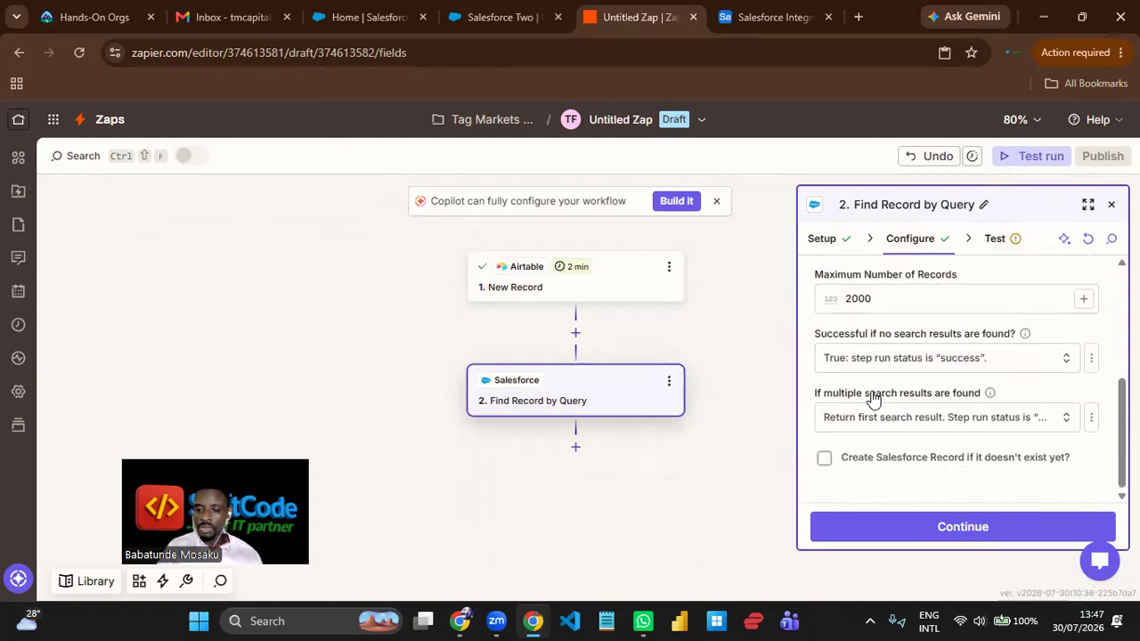
click(991, 394)
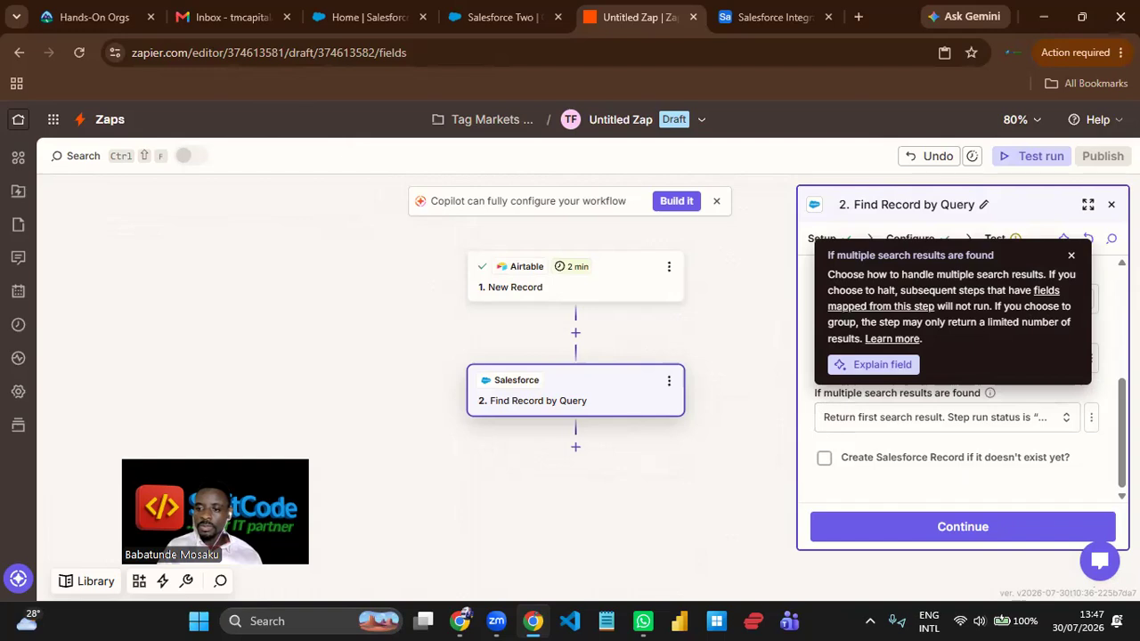
click(1070, 257)
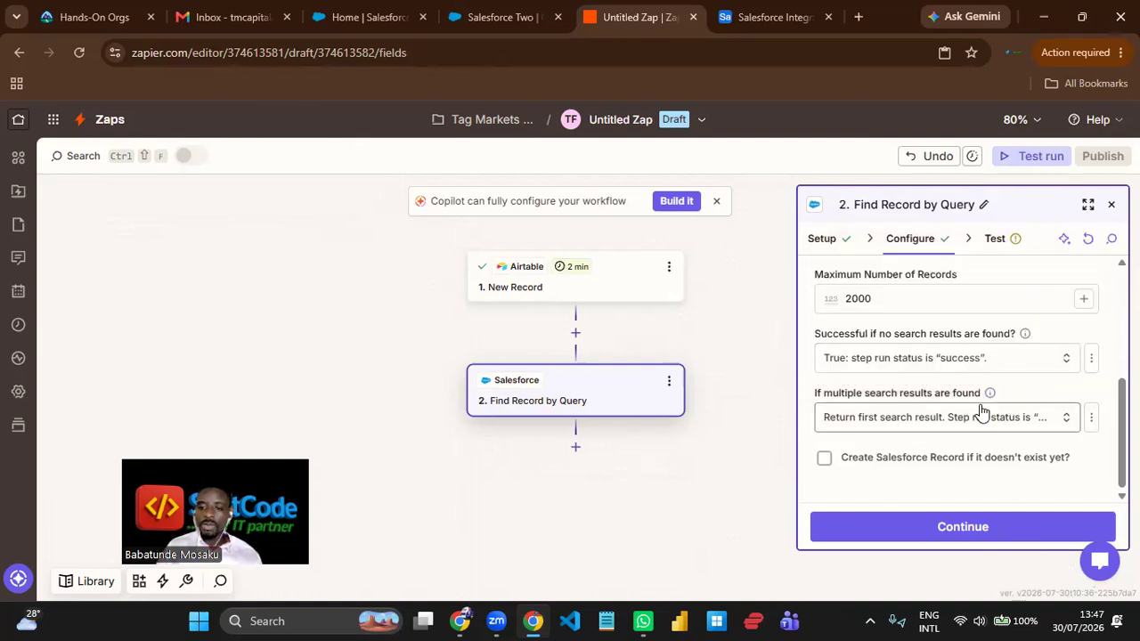
scroll(982, 411, up, 3)
scroll(979, 409, up, 1)
scroll(980, 410, down, 3)
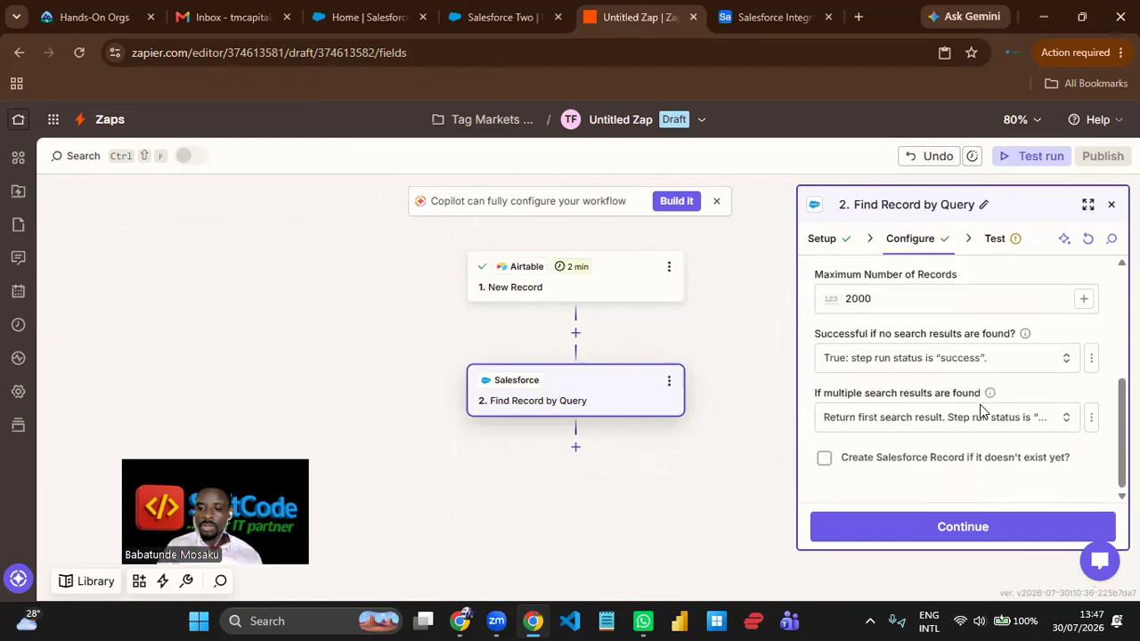
click(979, 529)
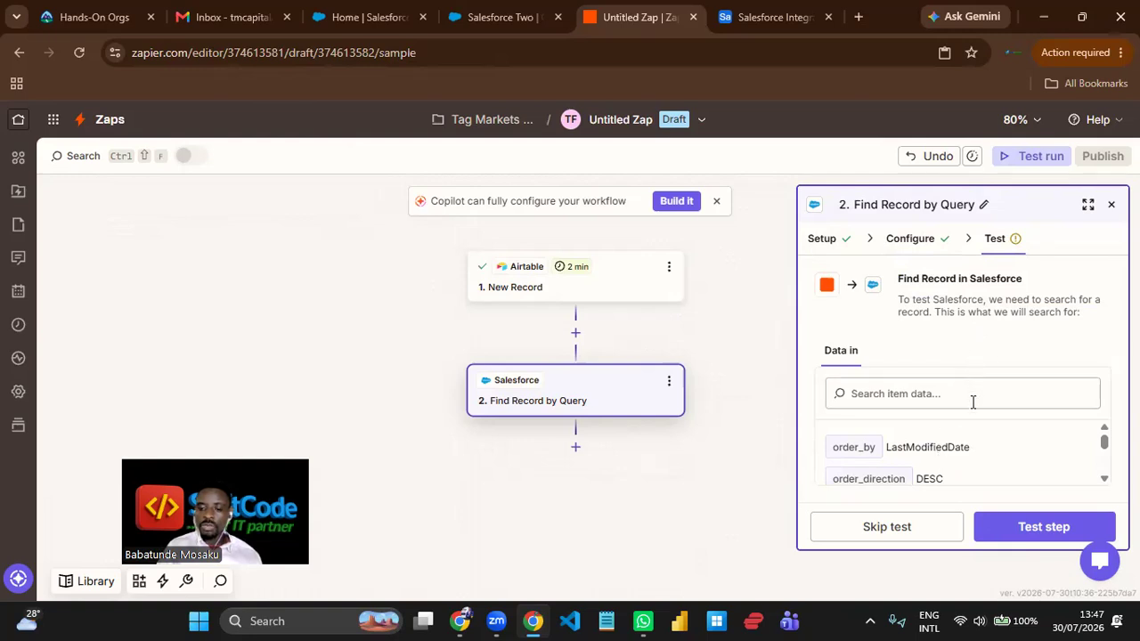
- Review the query's input data, test the Find Record by Query step and close its settings
scroll(971, 433, down, 3)
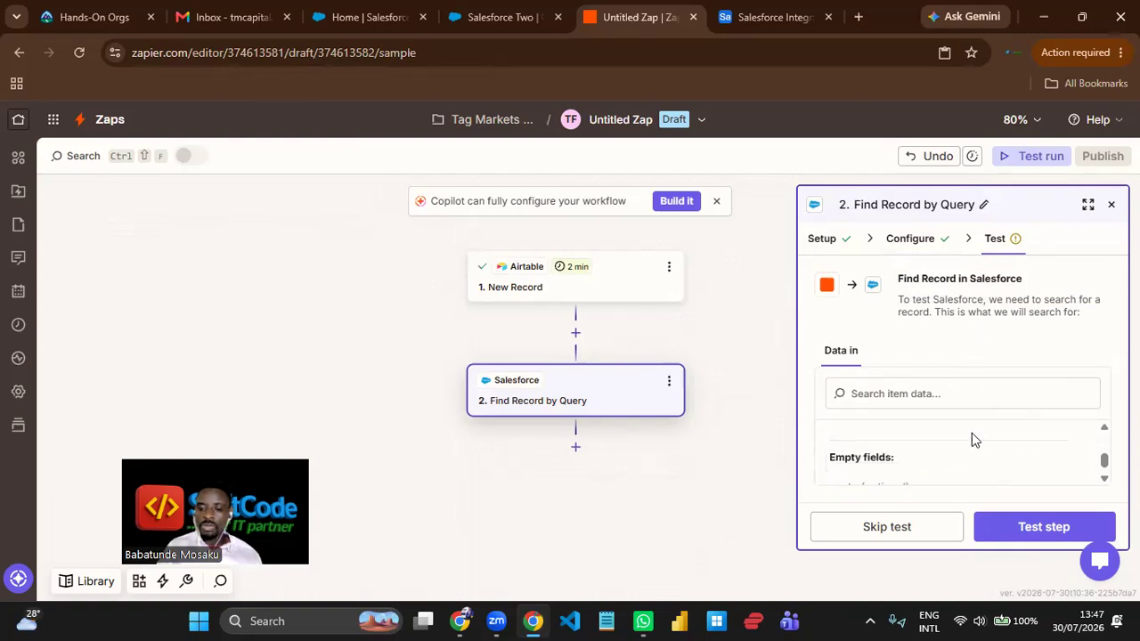
click(1035, 527)
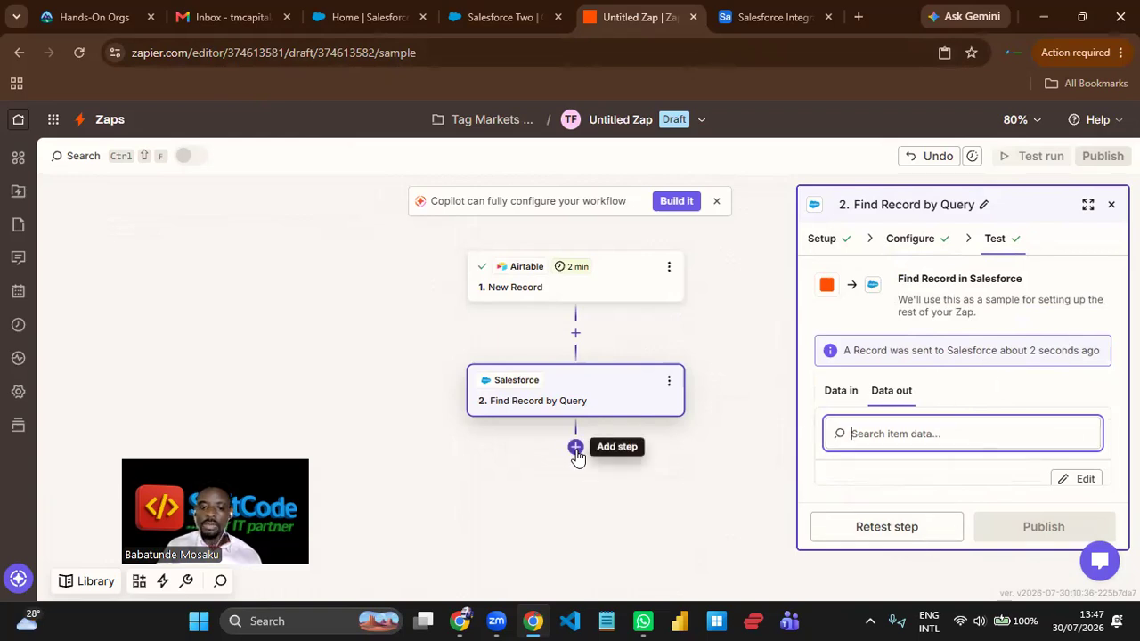
click(1112, 204)
- Add a Filter step after Find Record by Query in the Zap
scroll(712, 423, down, 2)
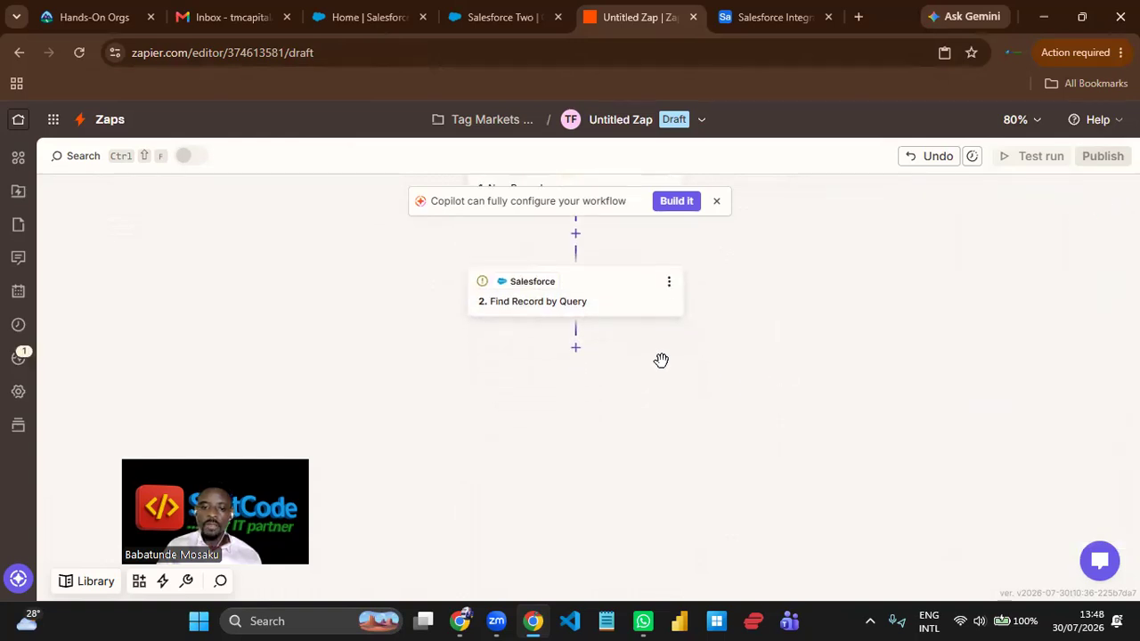
click(575, 348)
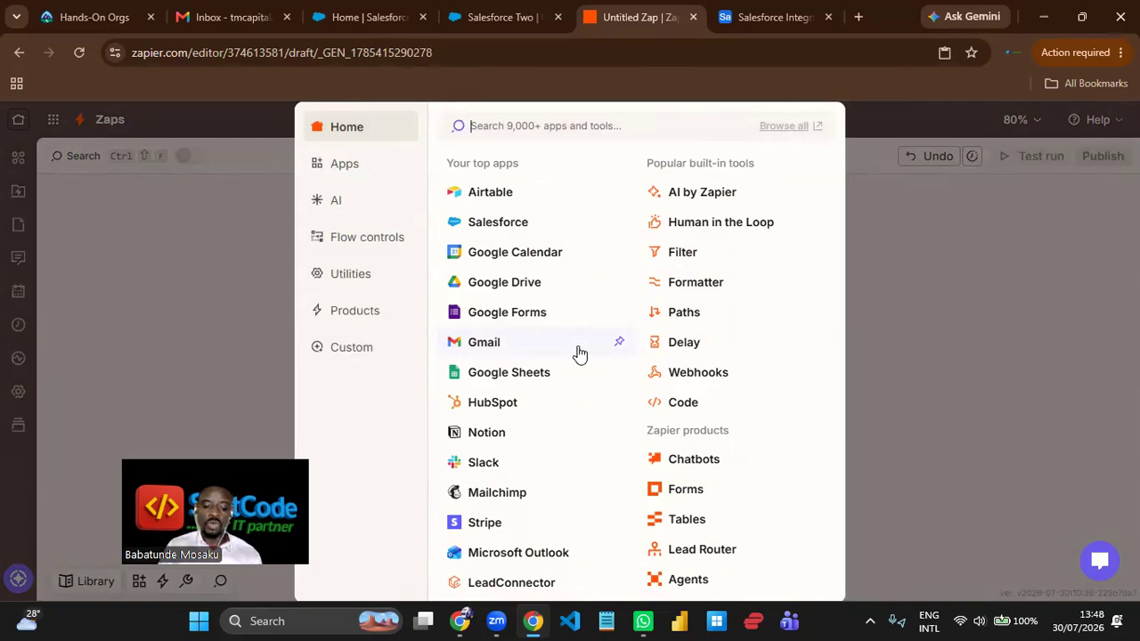
text(filter )
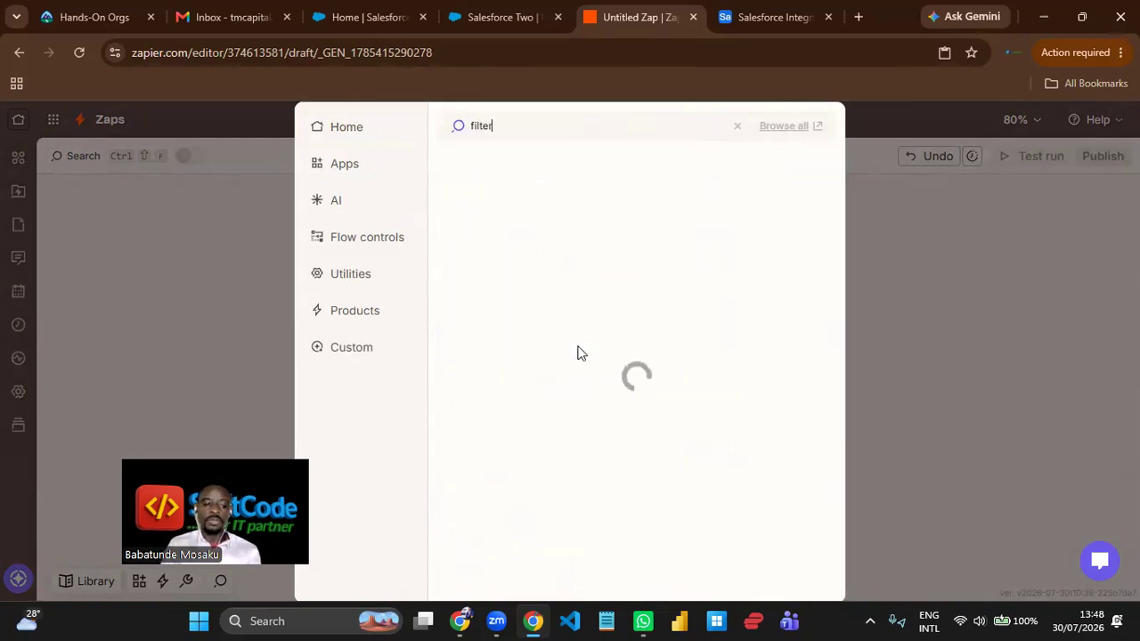
text(by)
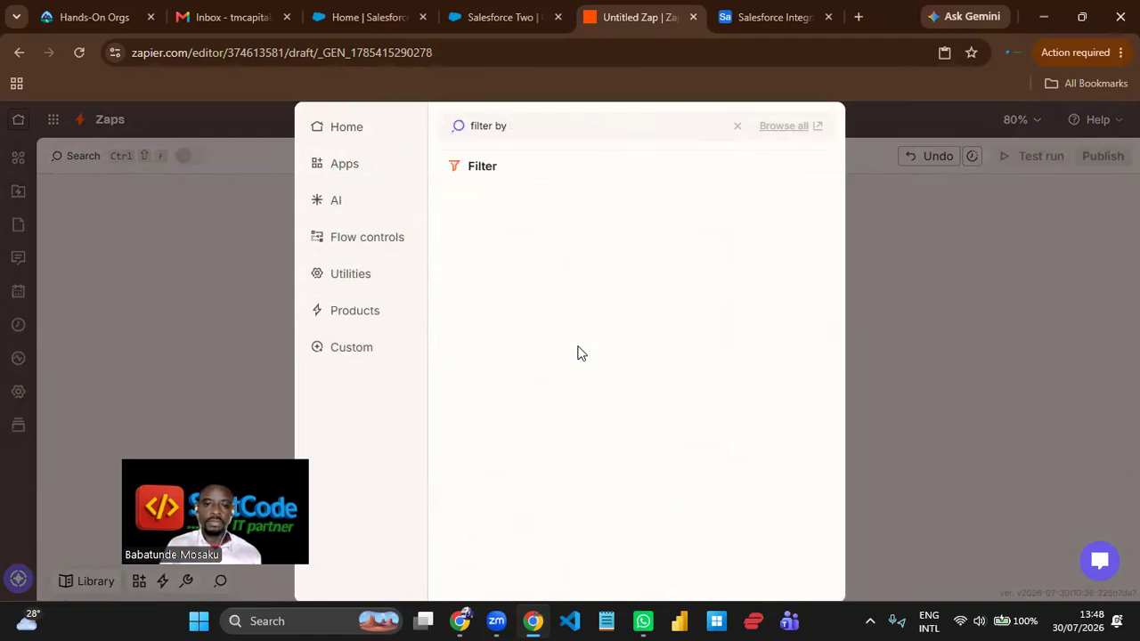
click(480, 166)
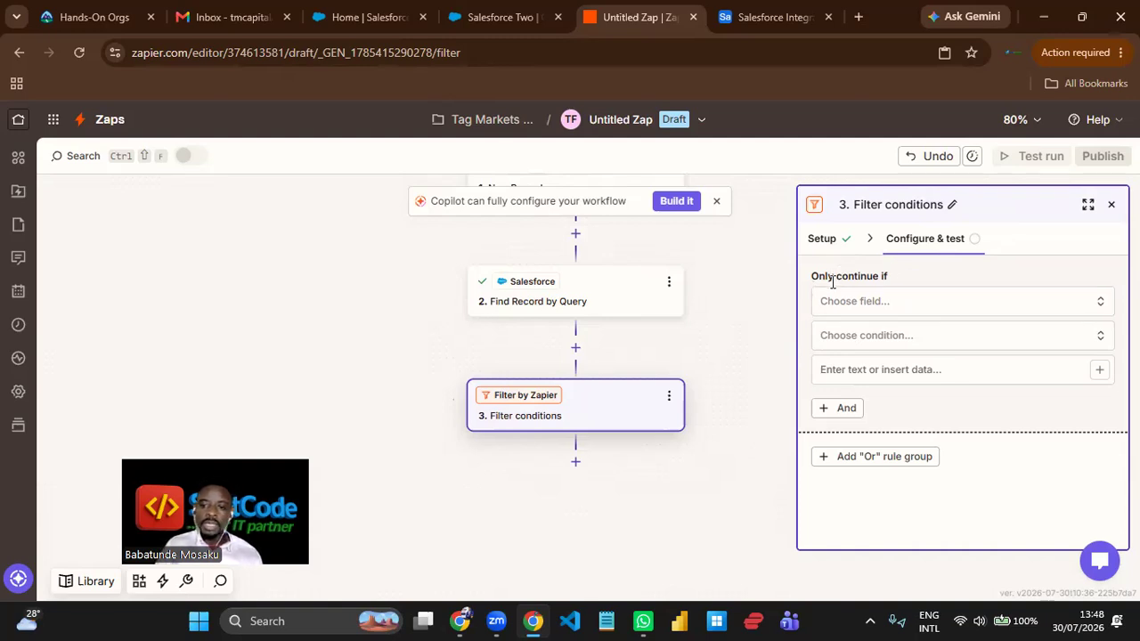
- Make the filter check Zap Search Was Found Status from Find Record by Query, using the (Text) Exactly matches condition
click(893, 308)
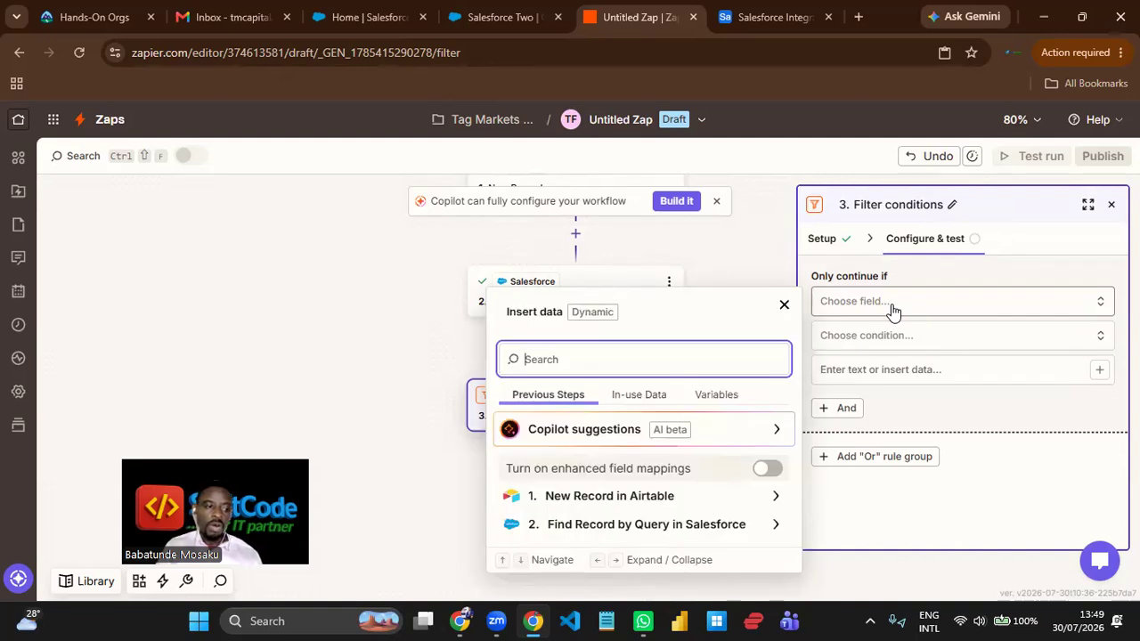
click(688, 526)
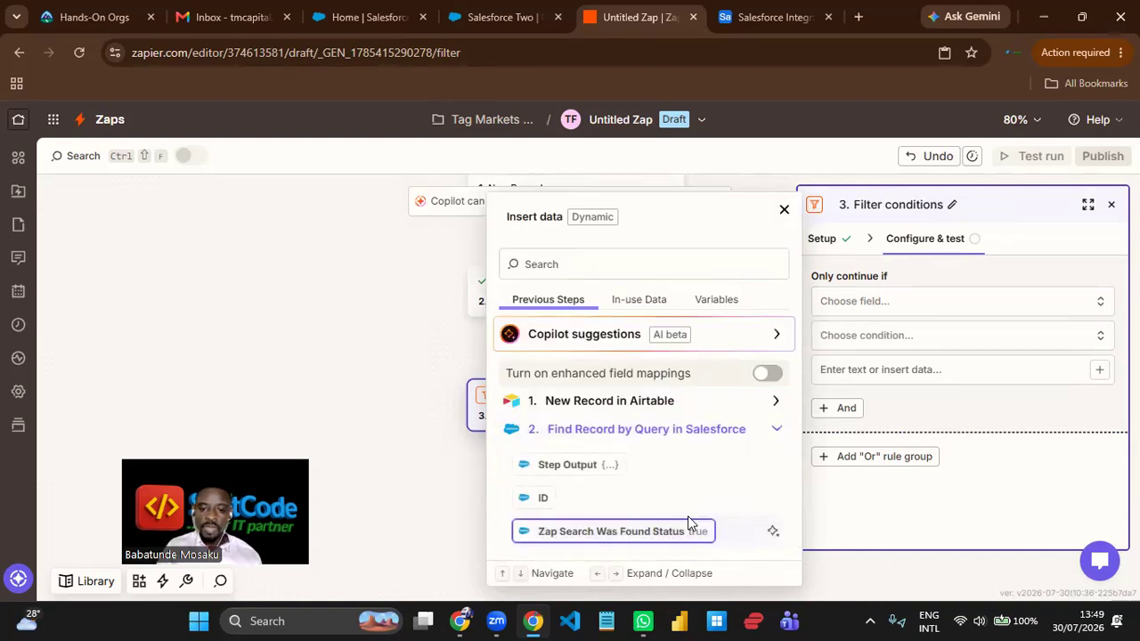
click(597, 533)
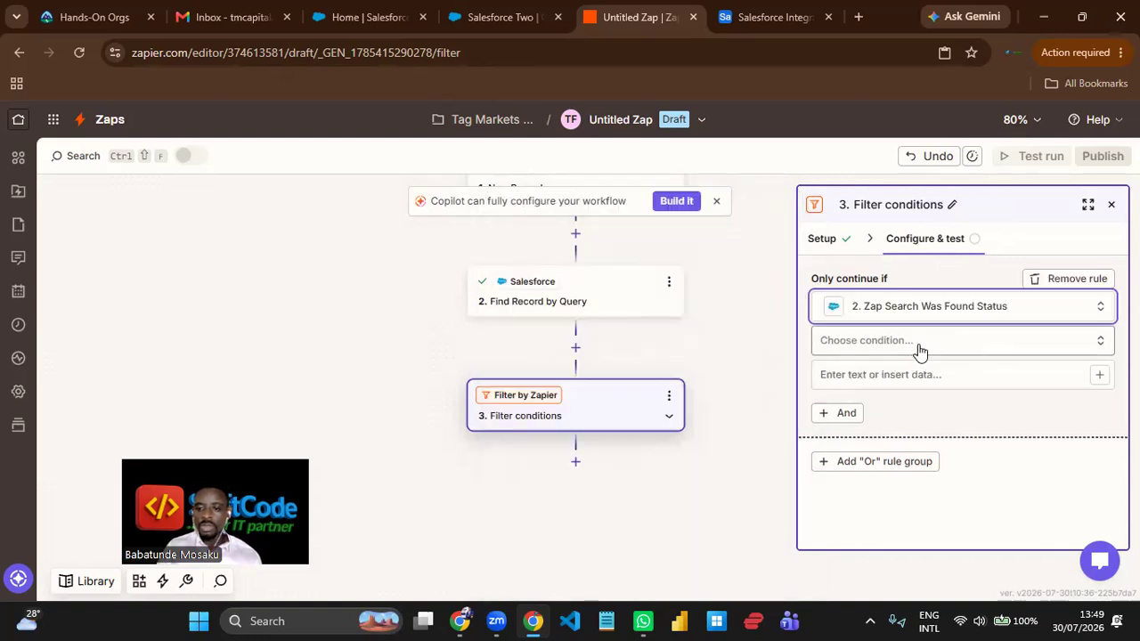
click(918, 351)
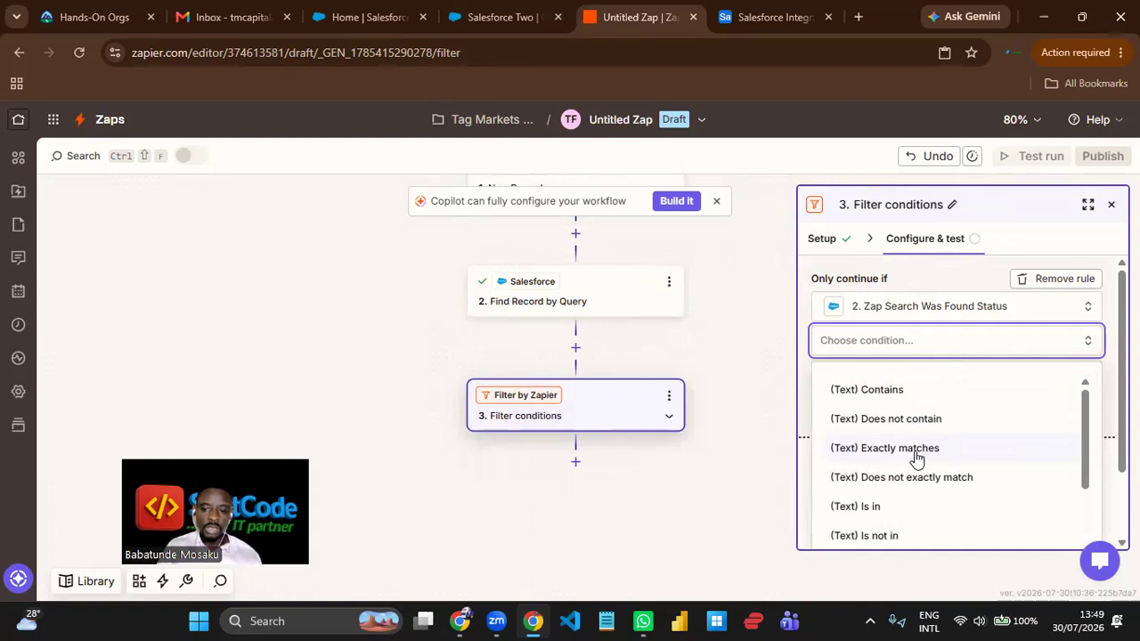
click(917, 455)
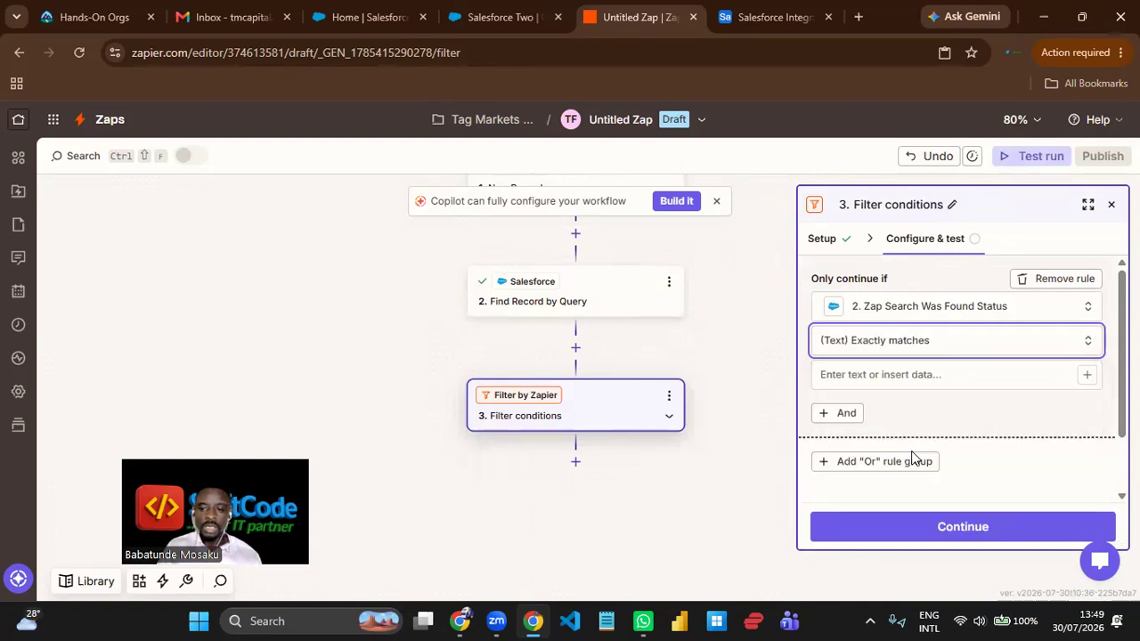
- Set the filter rule's comparison value to false
click(917, 376)
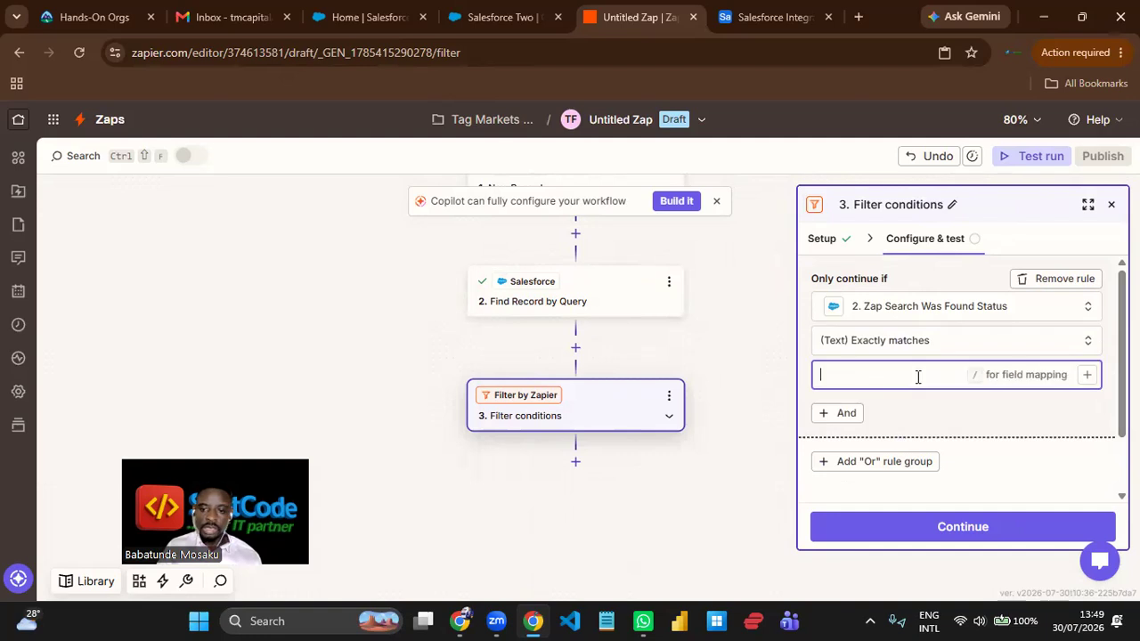
click(1087, 374)
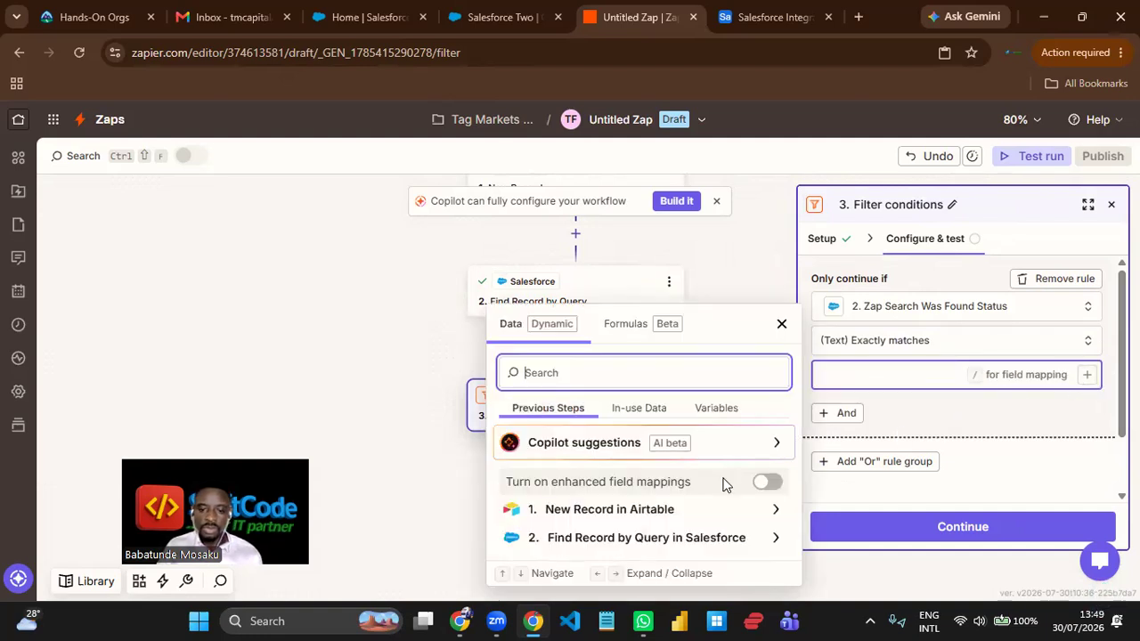
click(674, 537)
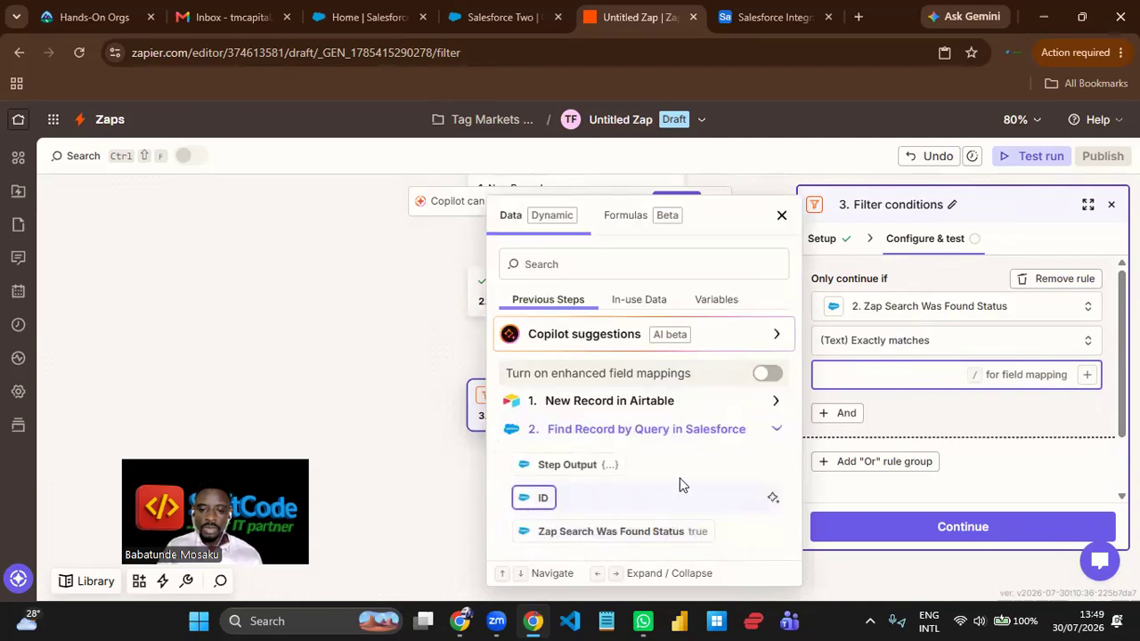
click(902, 379)
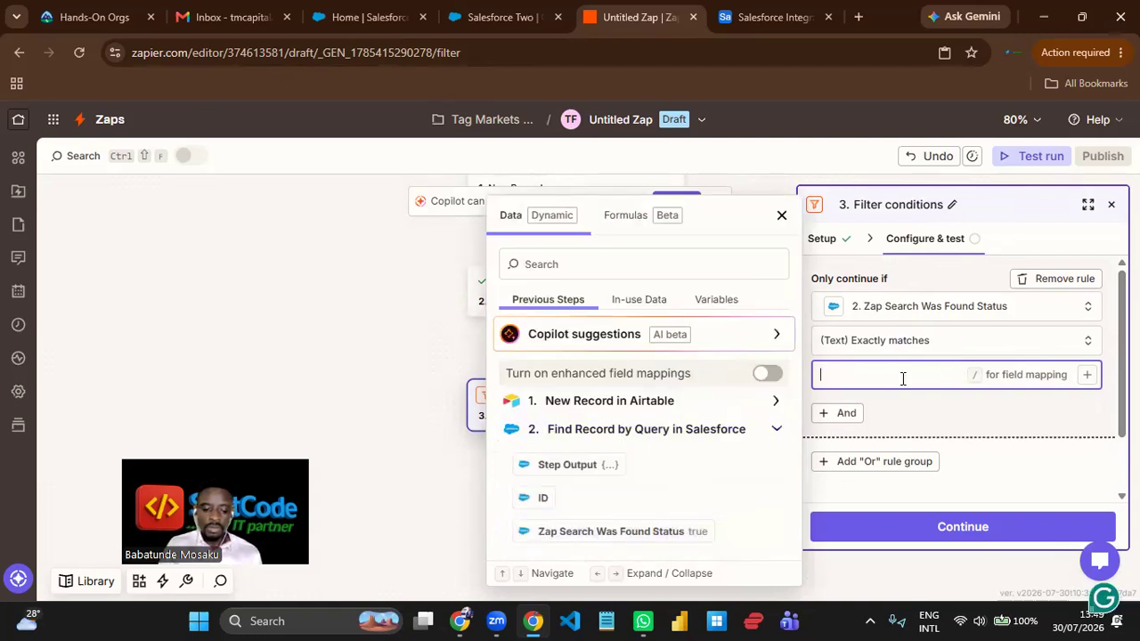
text(f)
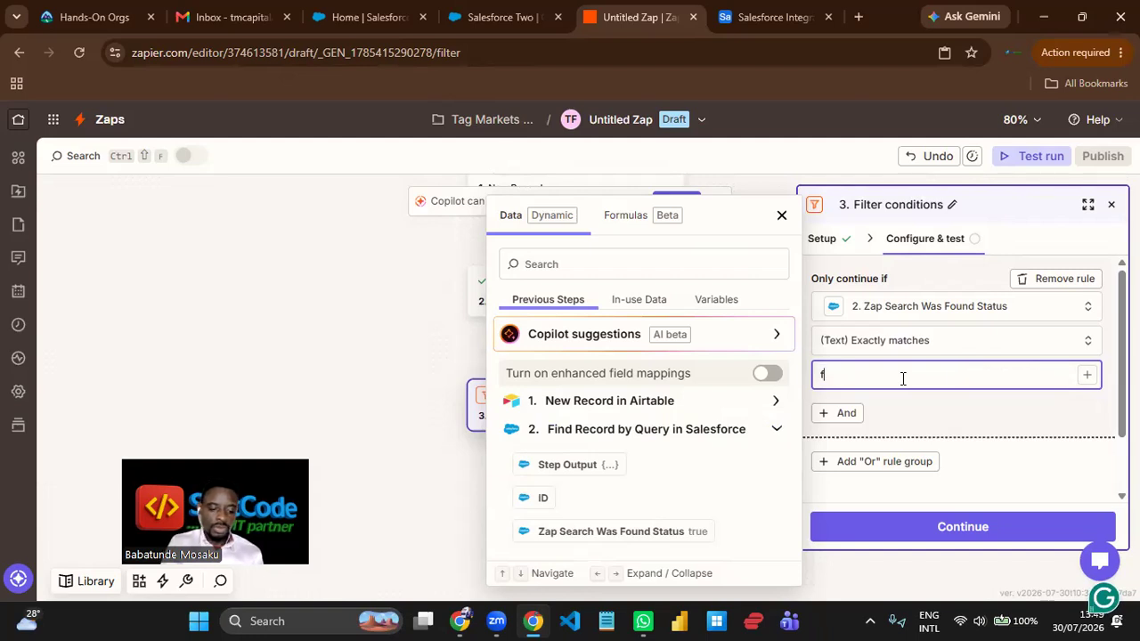
text(al)
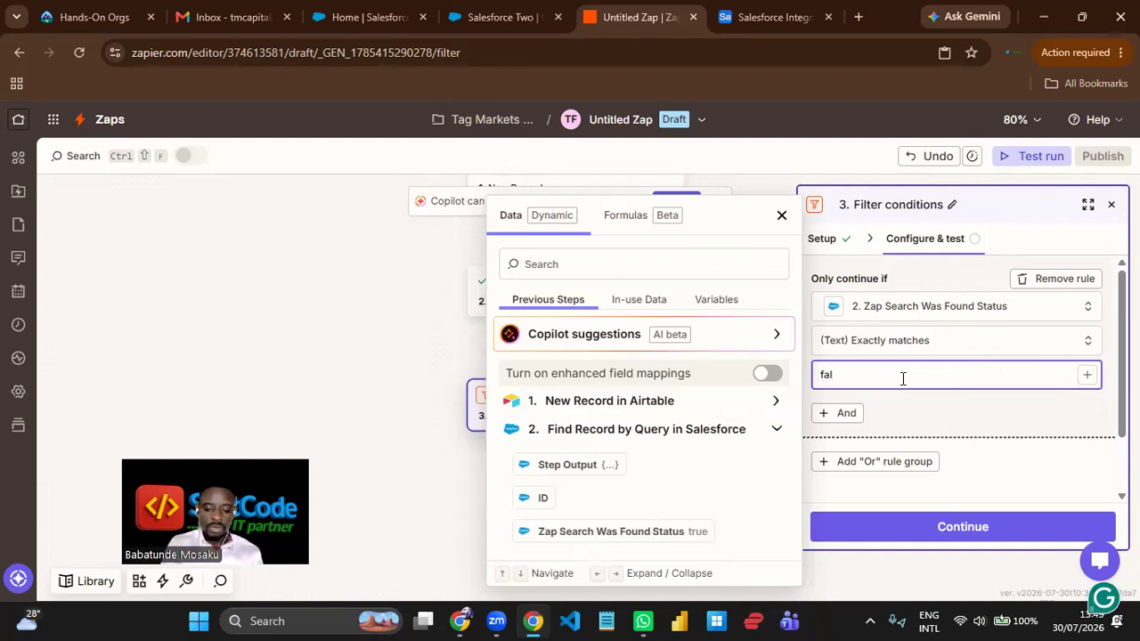
text(se)
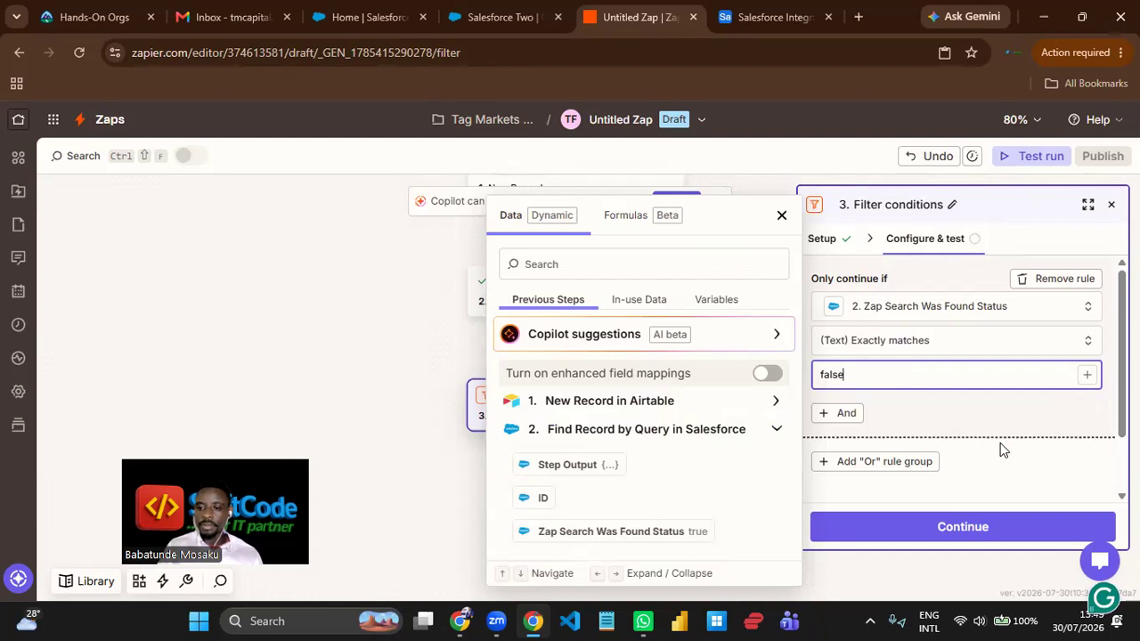
click(1023, 406)
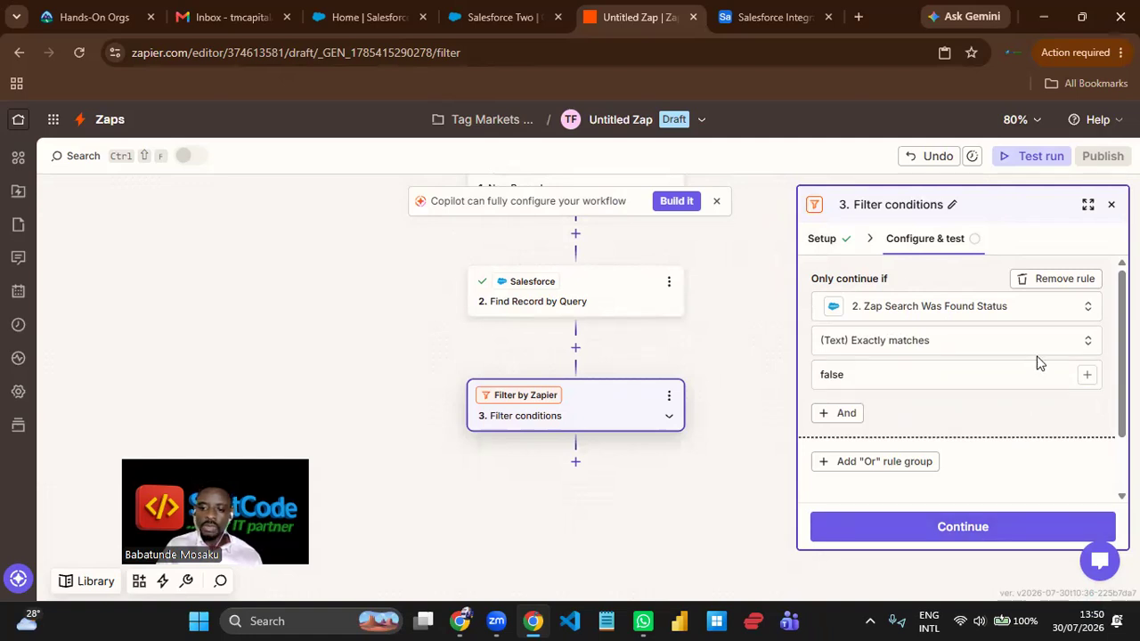
- Run the filter step's test with this rule and review the matched items in the test record
scroll(1036, 391, down, 1)
scroll(1036, 403, up, 1)
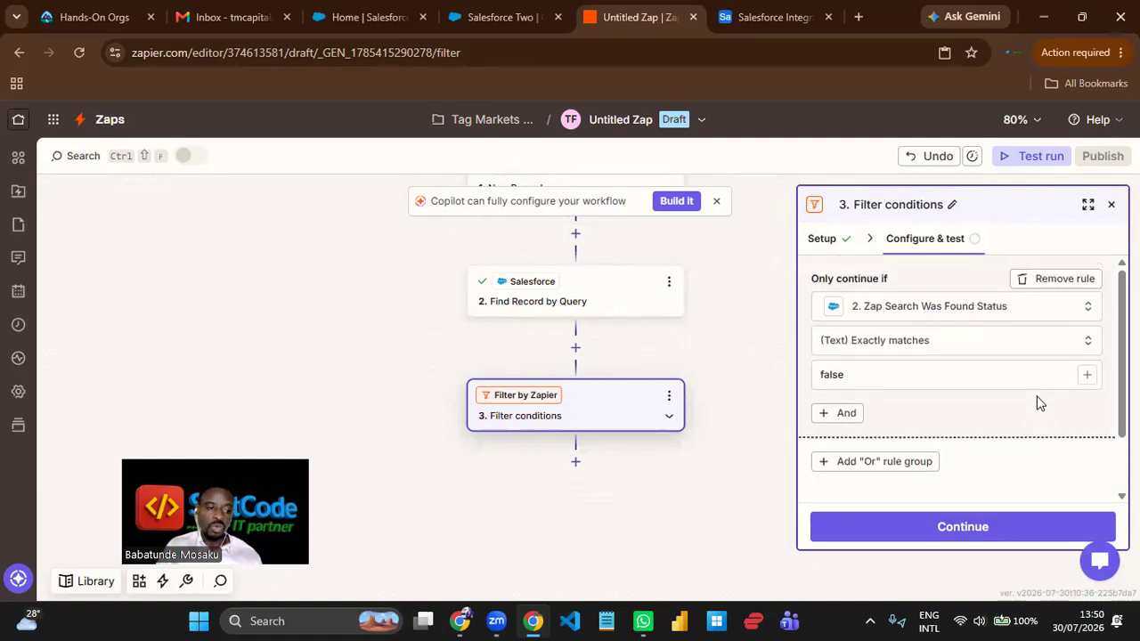
click(990, 529)
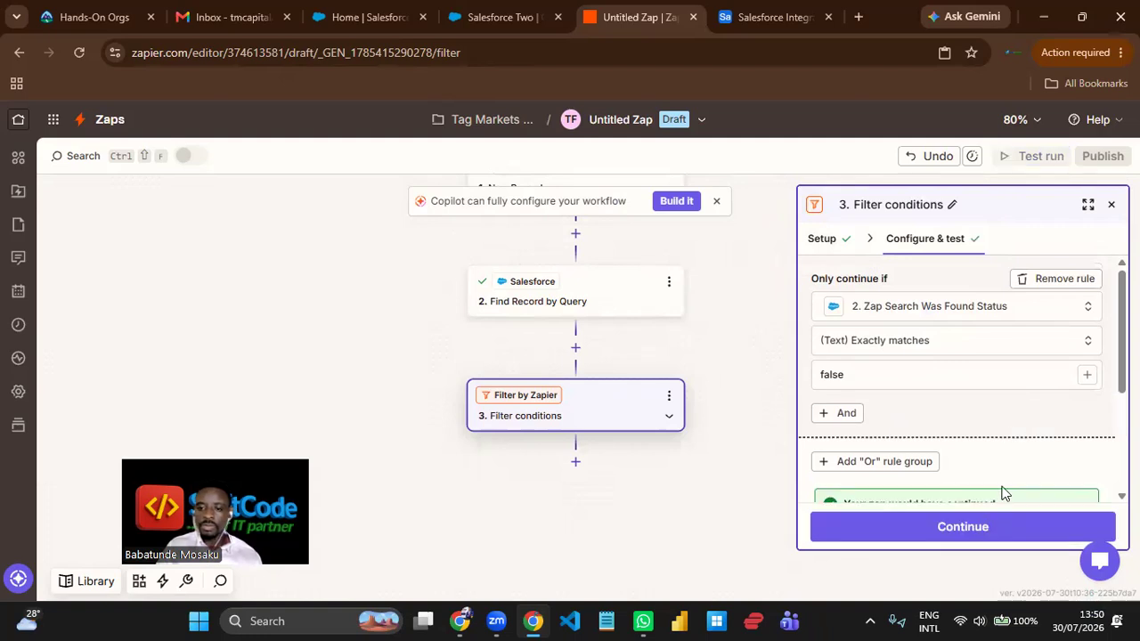
scroll(1045, 383, down, 3)
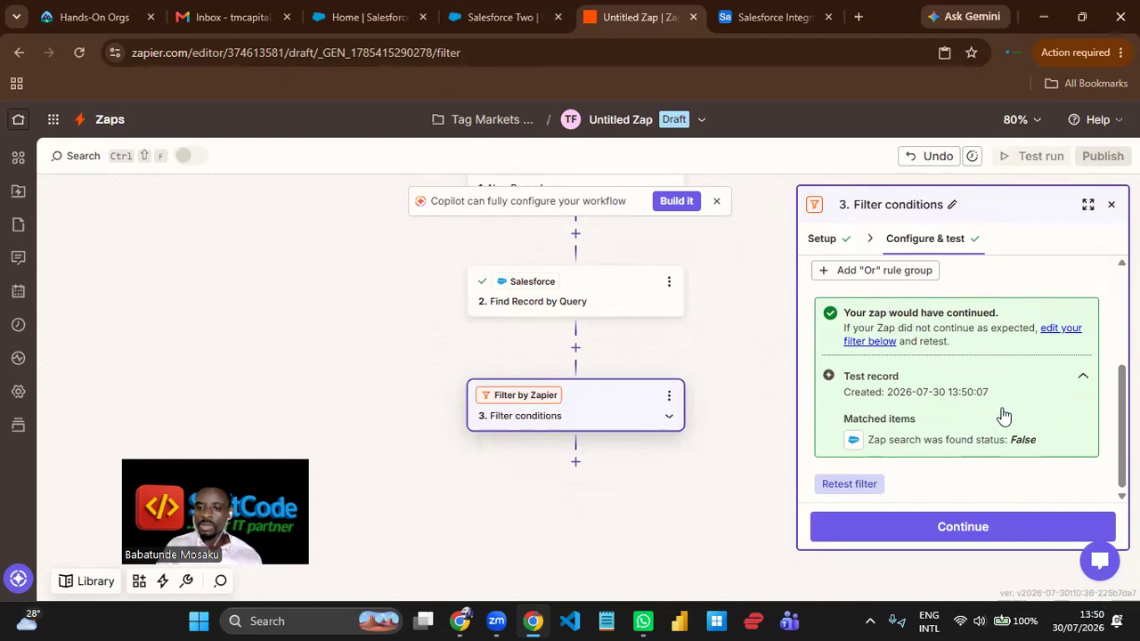
scroll(997, 419, up, 3)
scroll(1000, 417, down, 3)
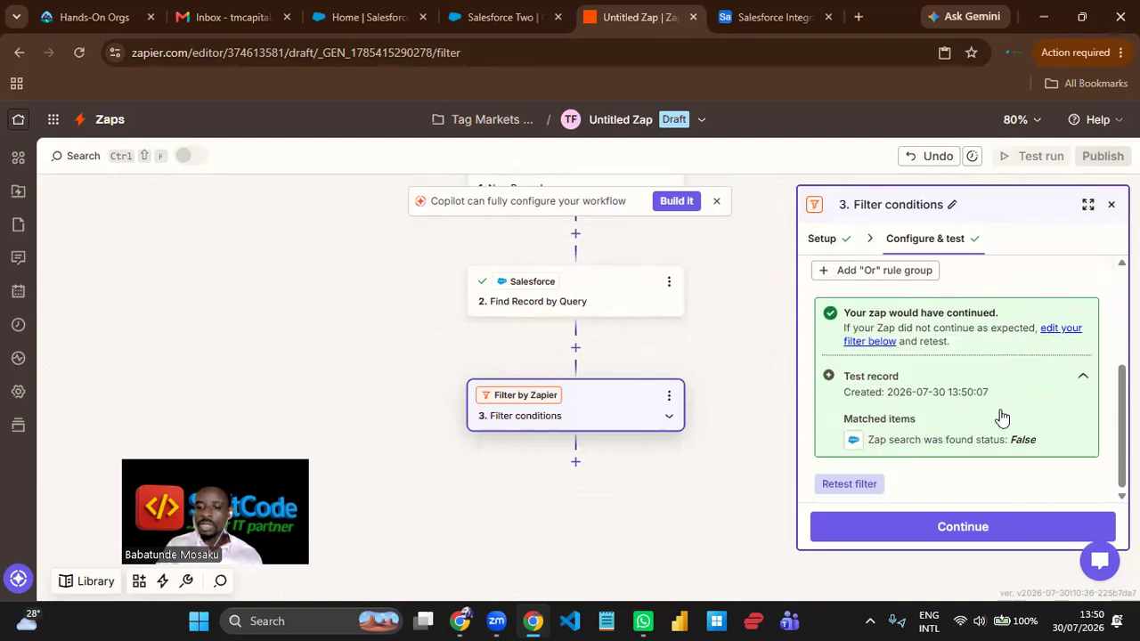
- Add a Salesforce step after the filter with the Create Contact action event and proceed to its field configuration
click(961, 528)
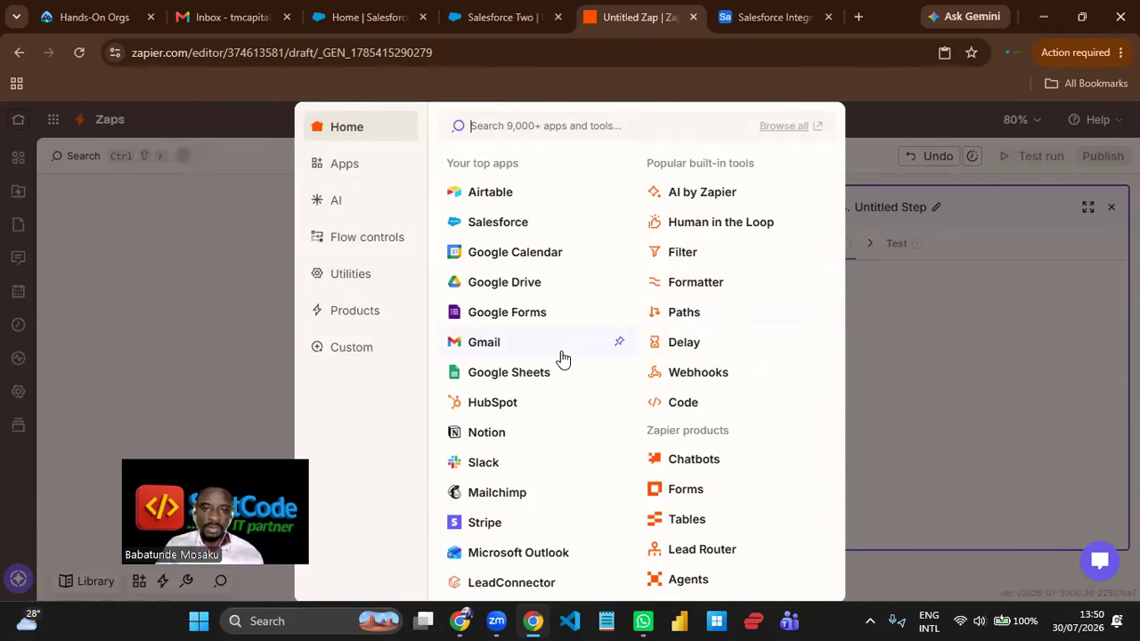
click(522, 226)
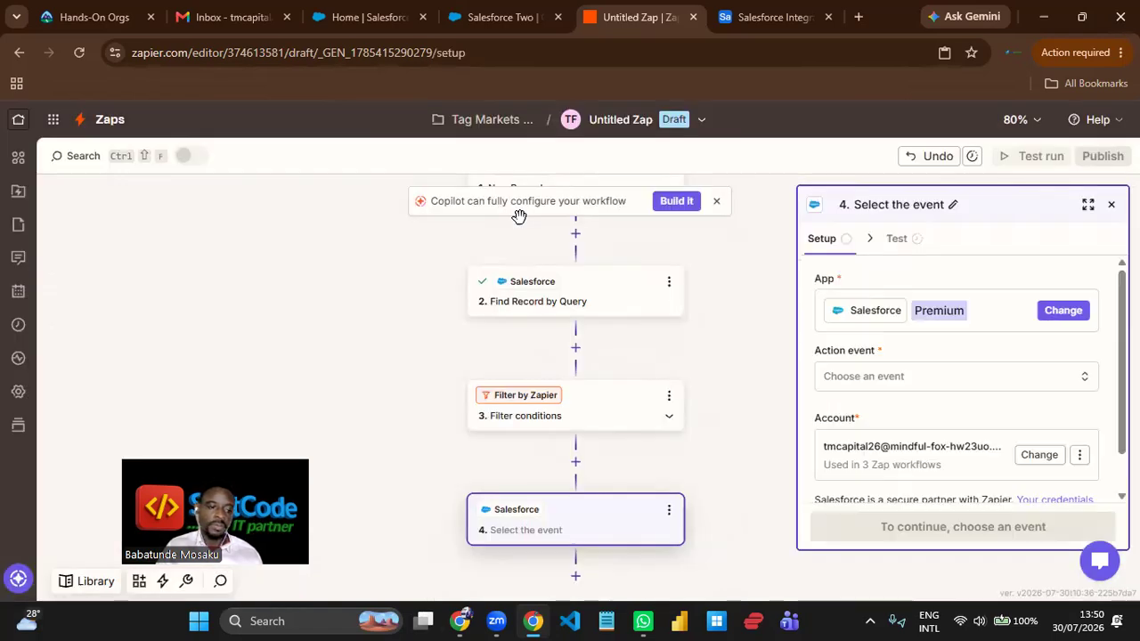
click(975, 389)
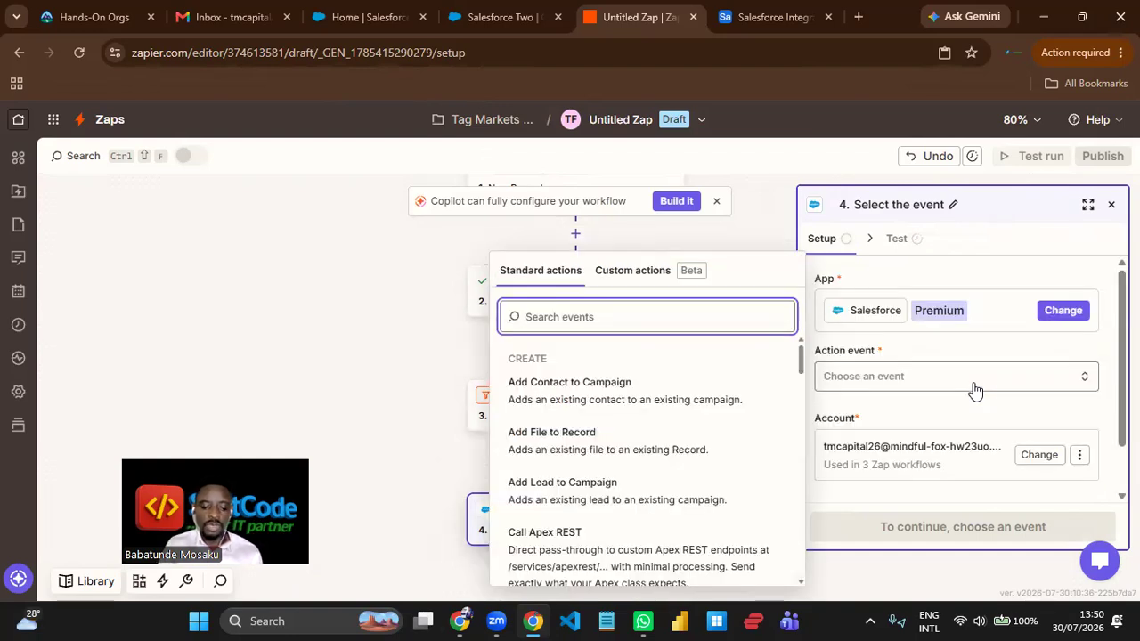
text(create)
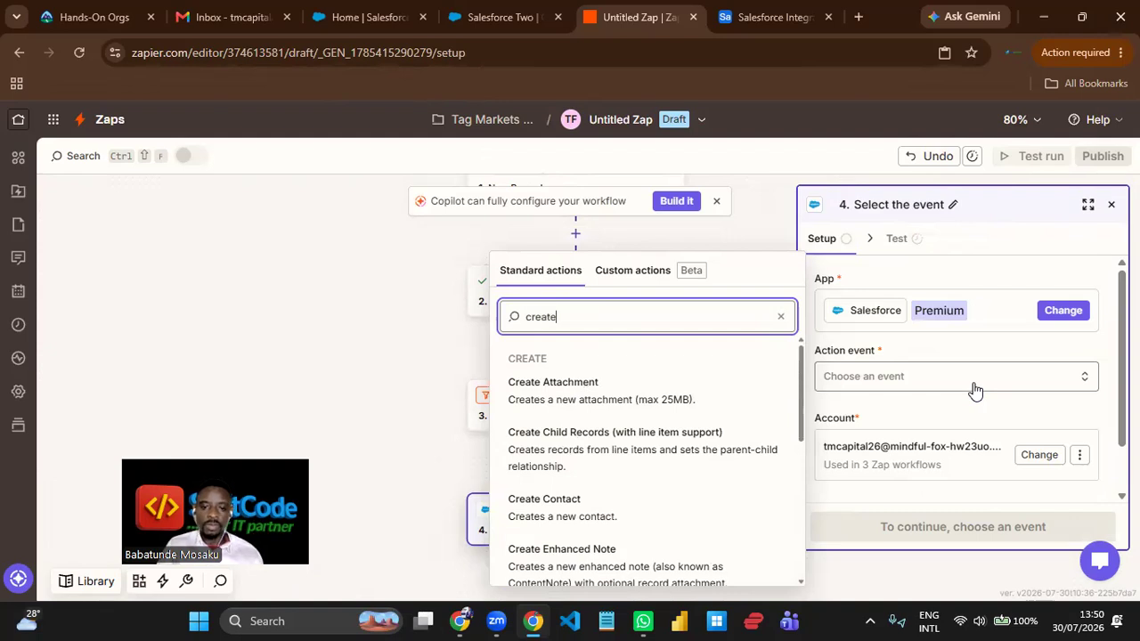
click(592, 505)
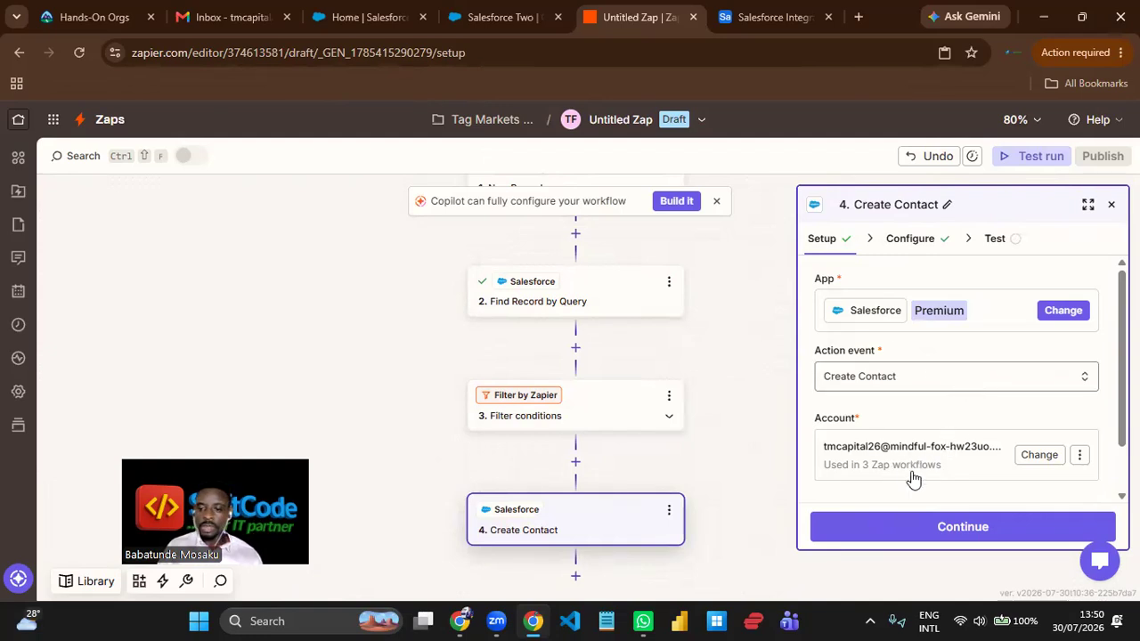
click(964, 534)
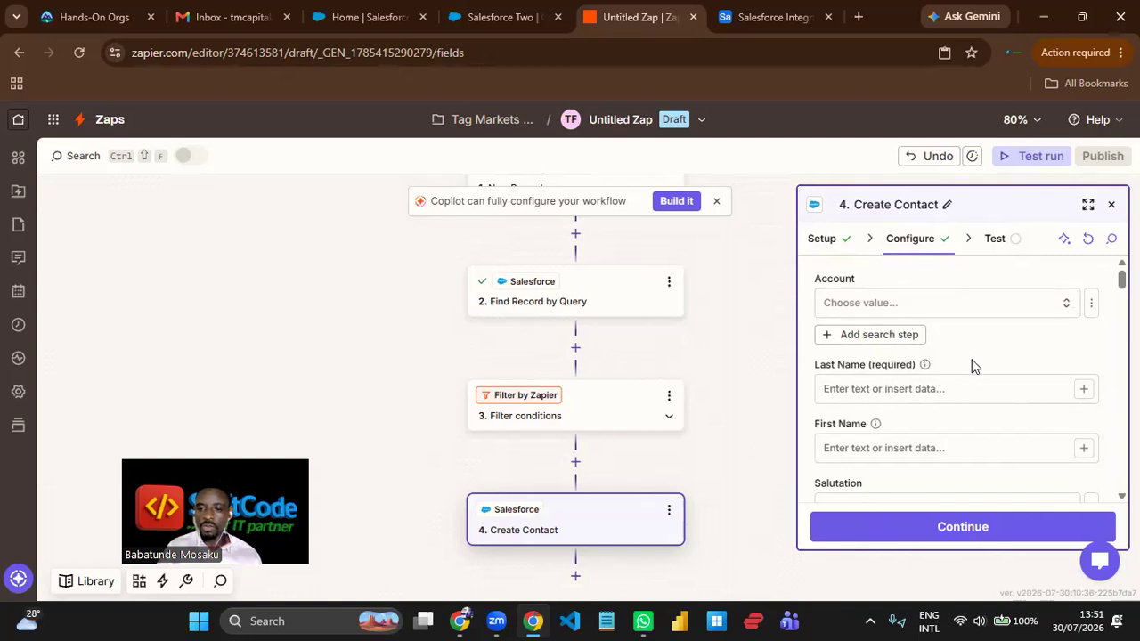
- Map the contact's required Last Name field to Last Name from the New Record in Airtable step
scroll(977, 357, down, 1)
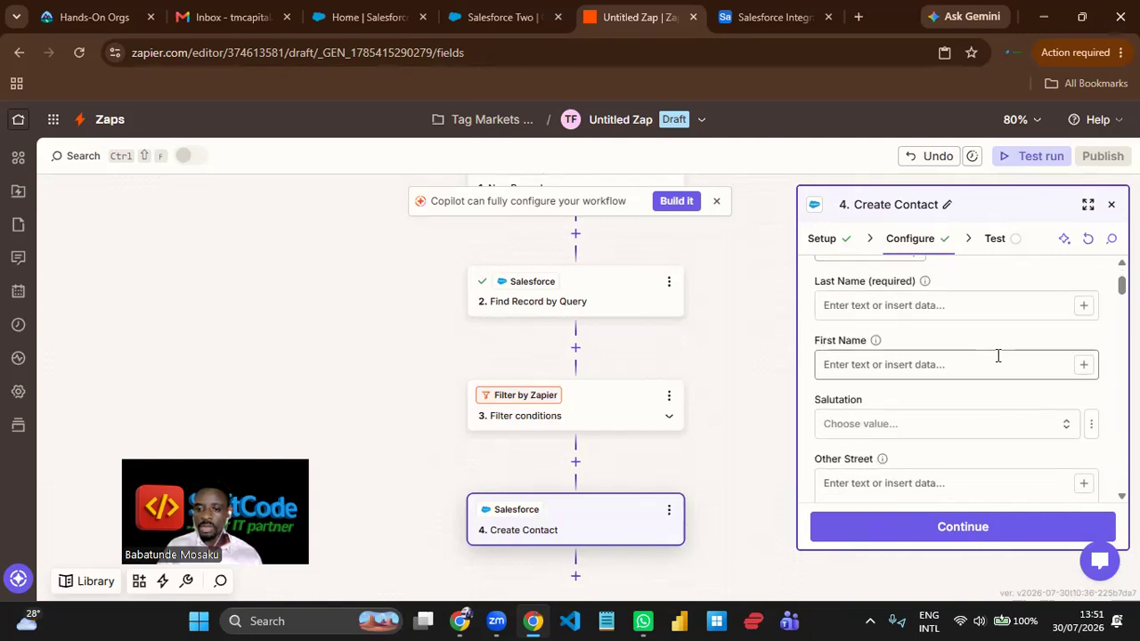
click(1083, 308)
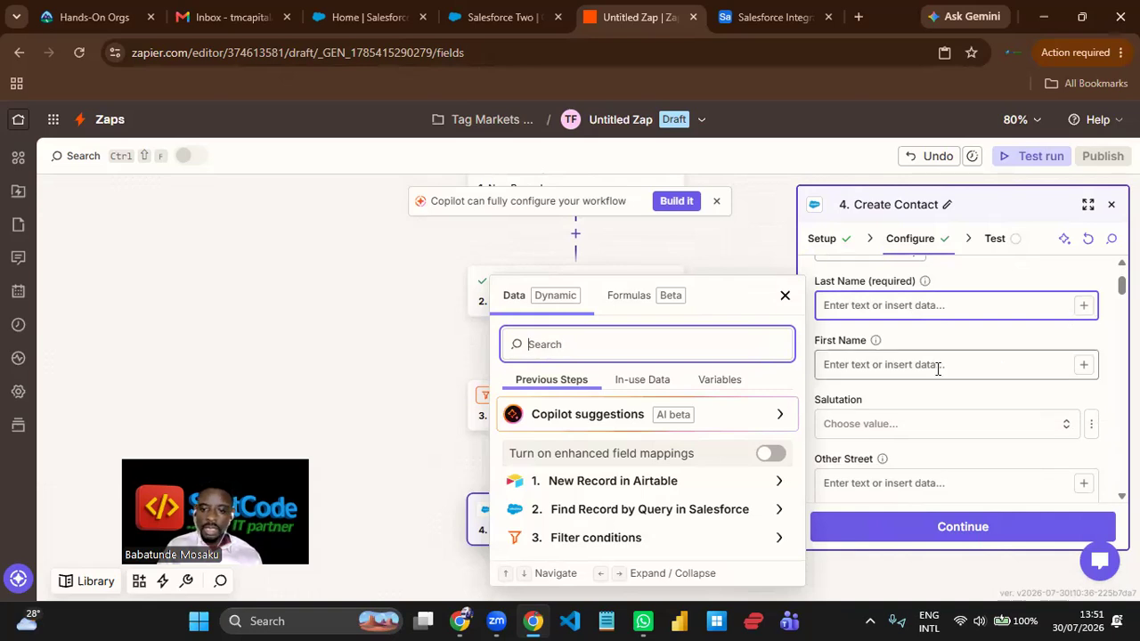
click(778, 486)
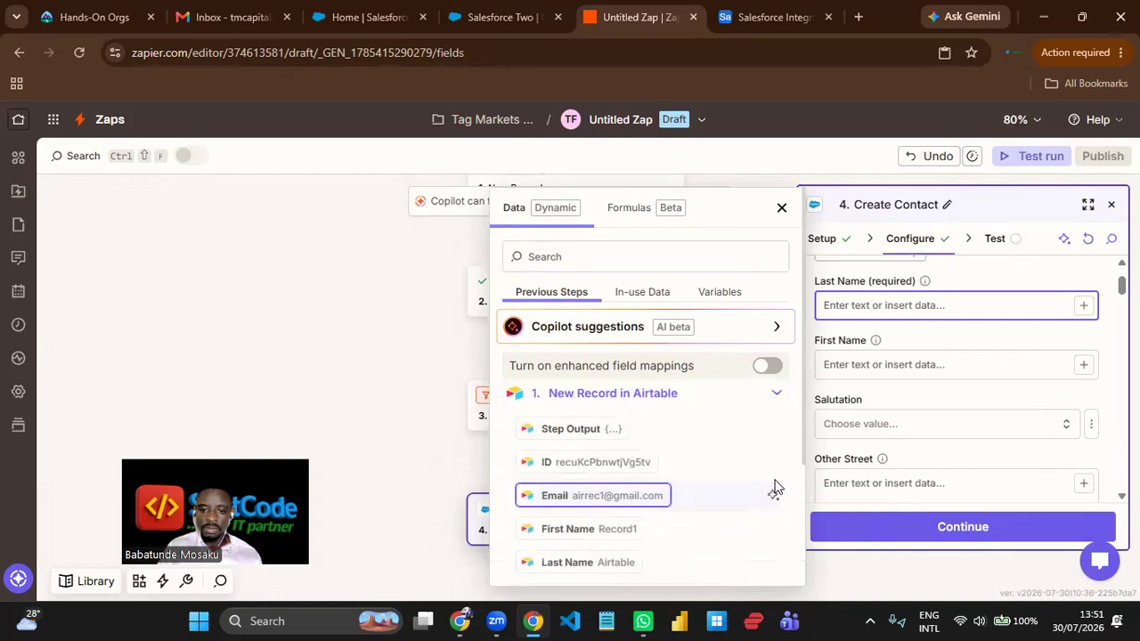
click(611, 568)
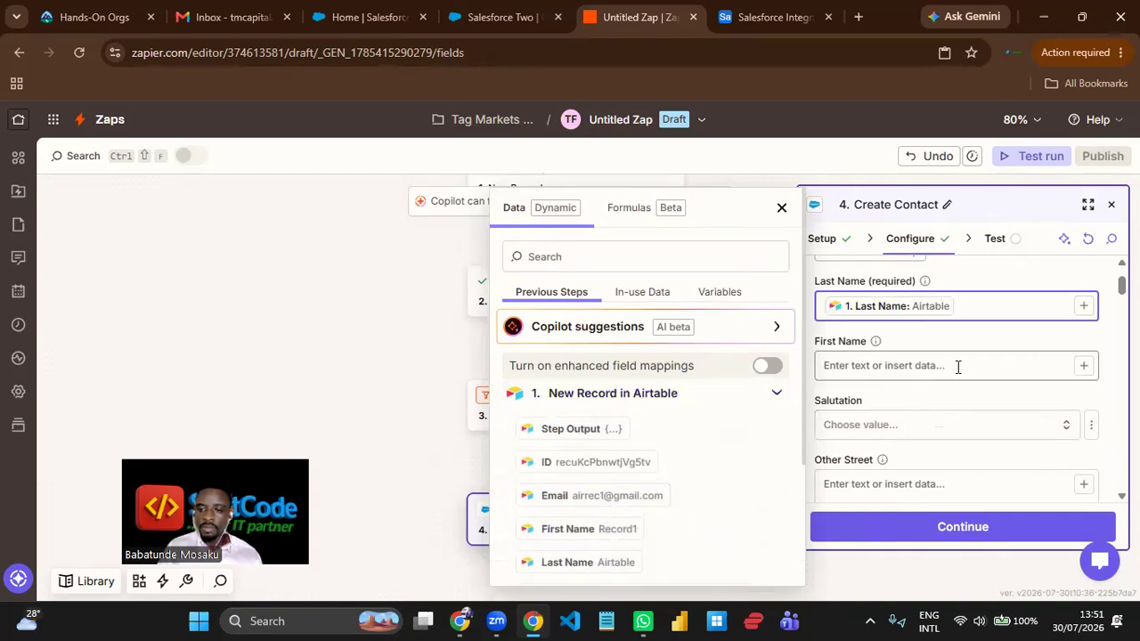
- Map the contact's First Name field to First Name from the New Record in Airtable step
click(1084, 371)
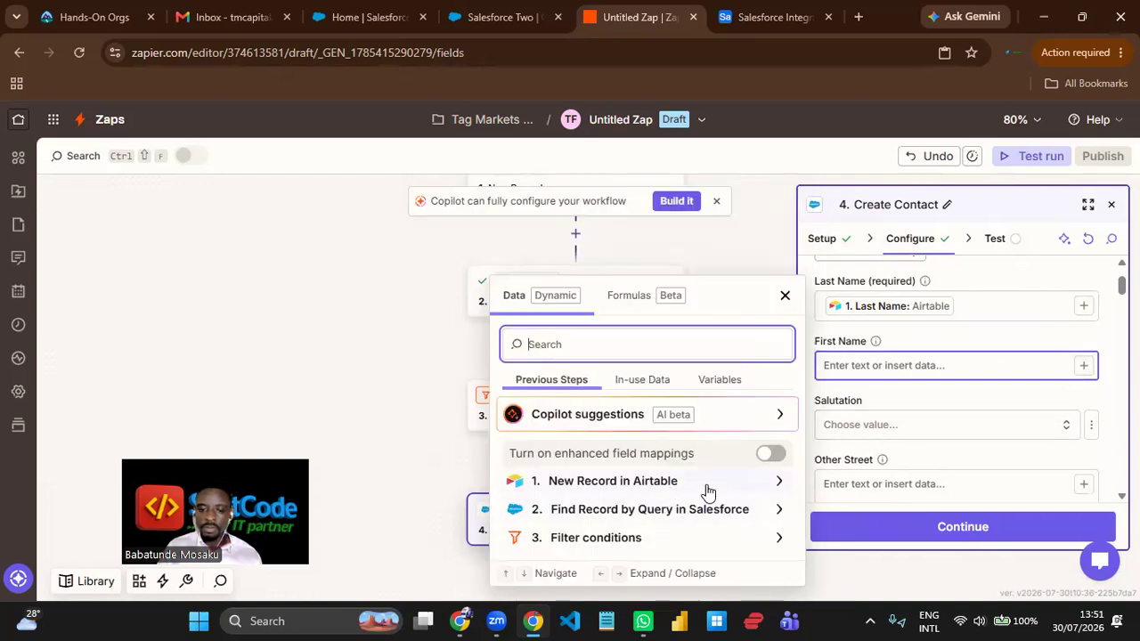
click(781, 487)
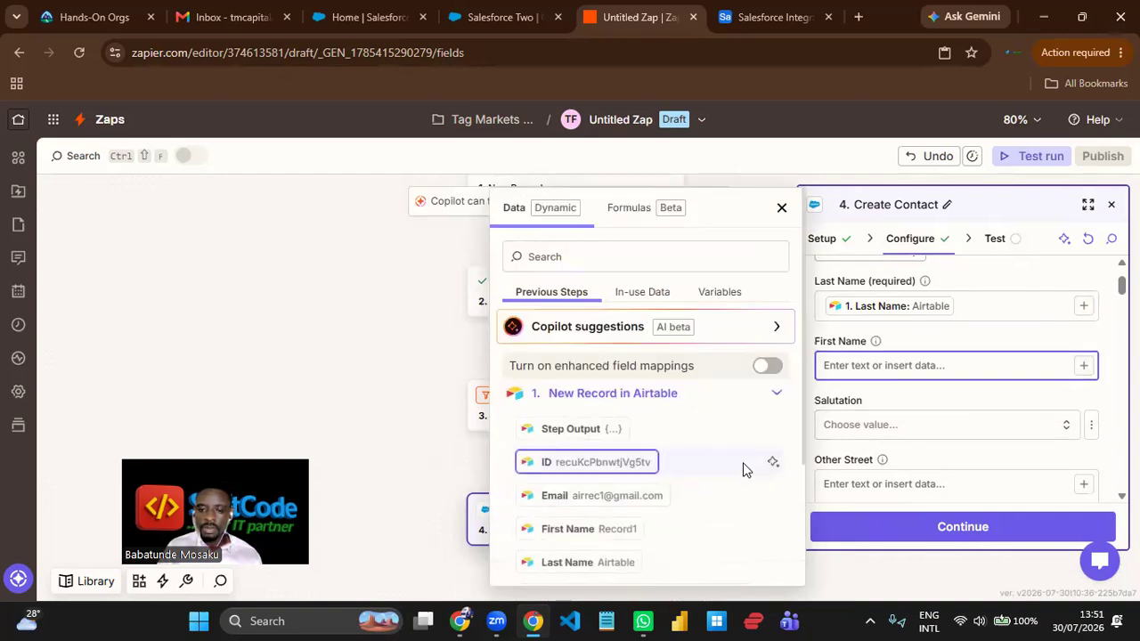
click(605, 533)
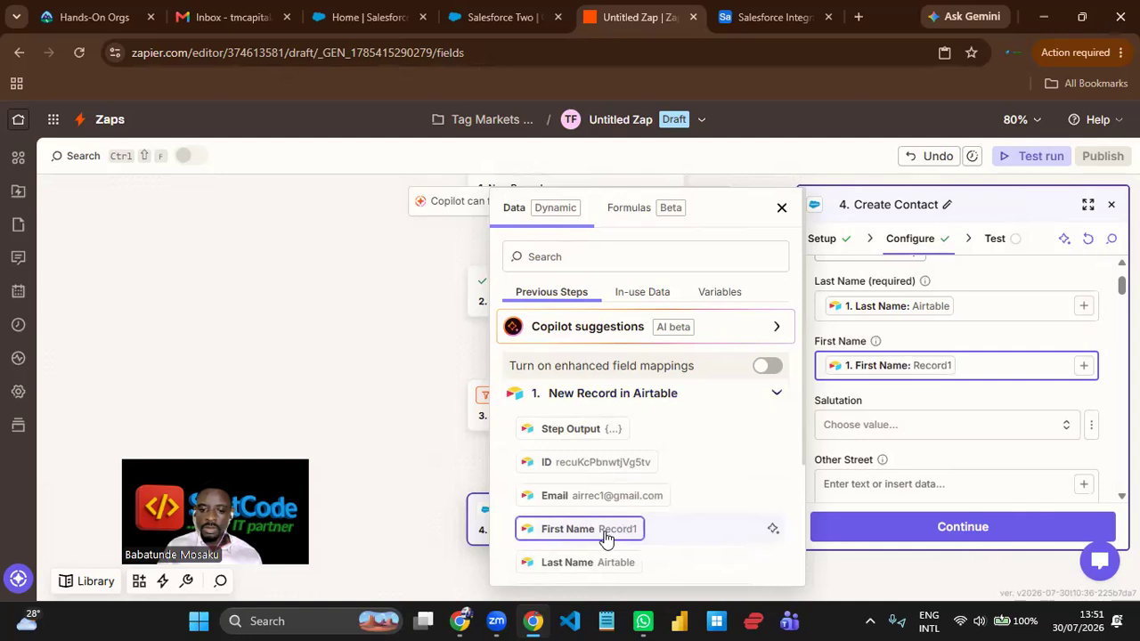
click(943, 400)
- Map the contact's Mobile Phone field to Mobile from the New Record in Airtable step
scroll(943, 399, down, 1)
click(943, 400)
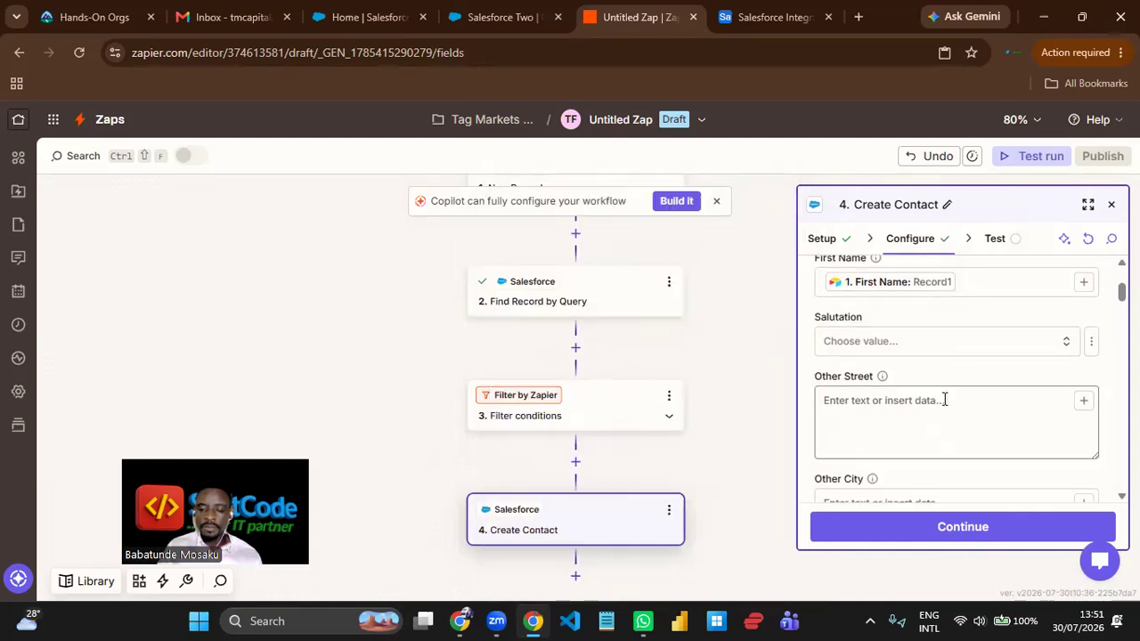
scroll(946, 400, down, 6)
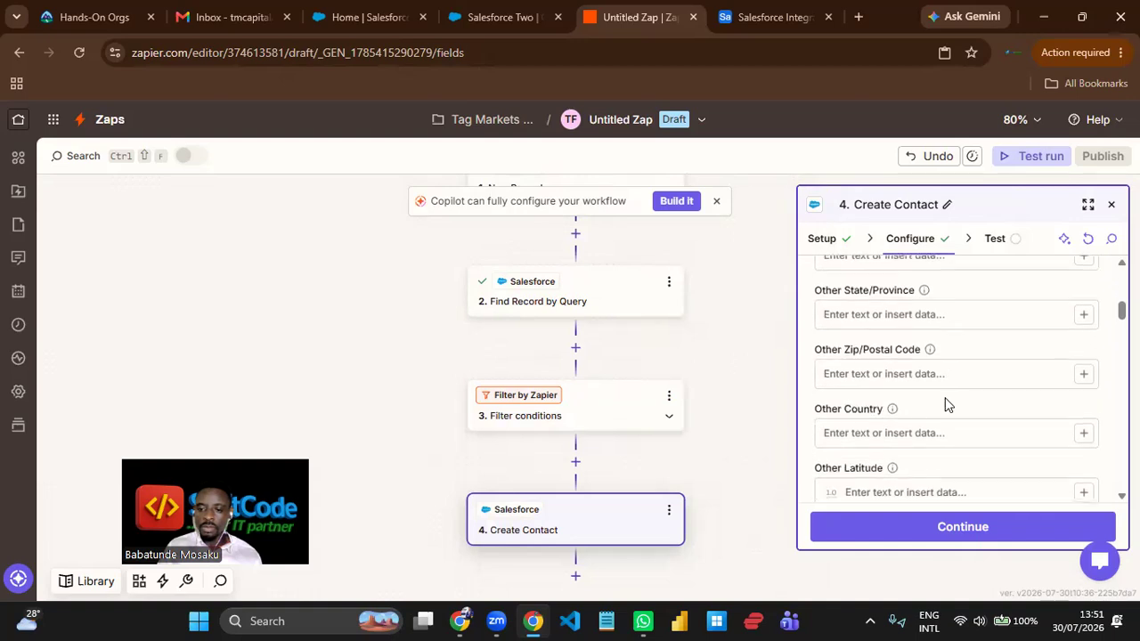
scroll(946, 401, down, 4)
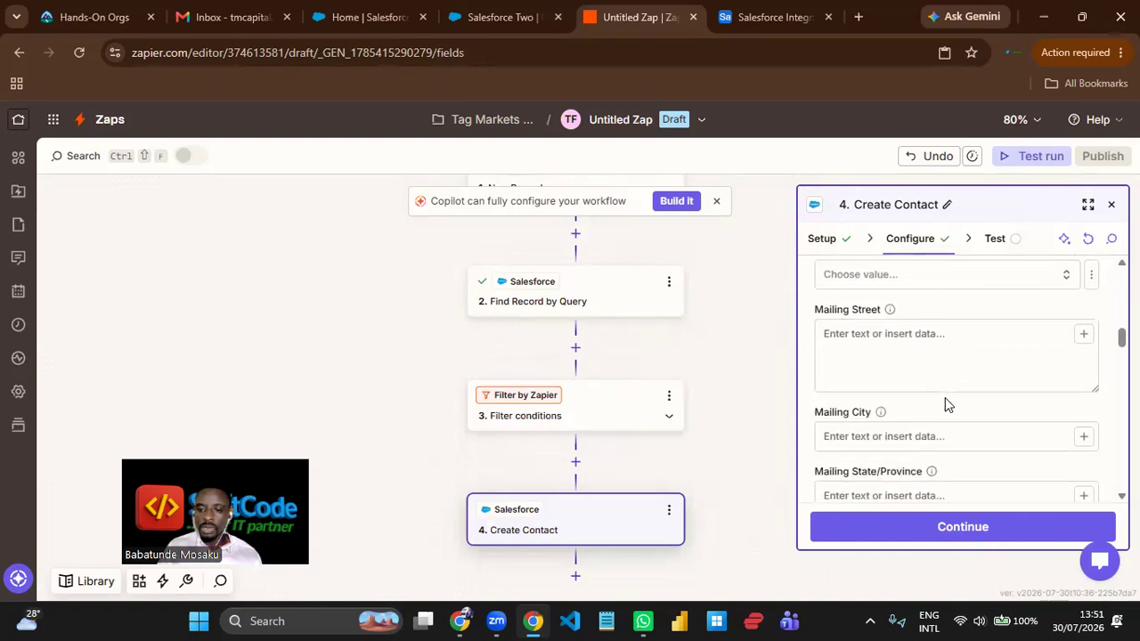
scroll(946, 401, down, 3)
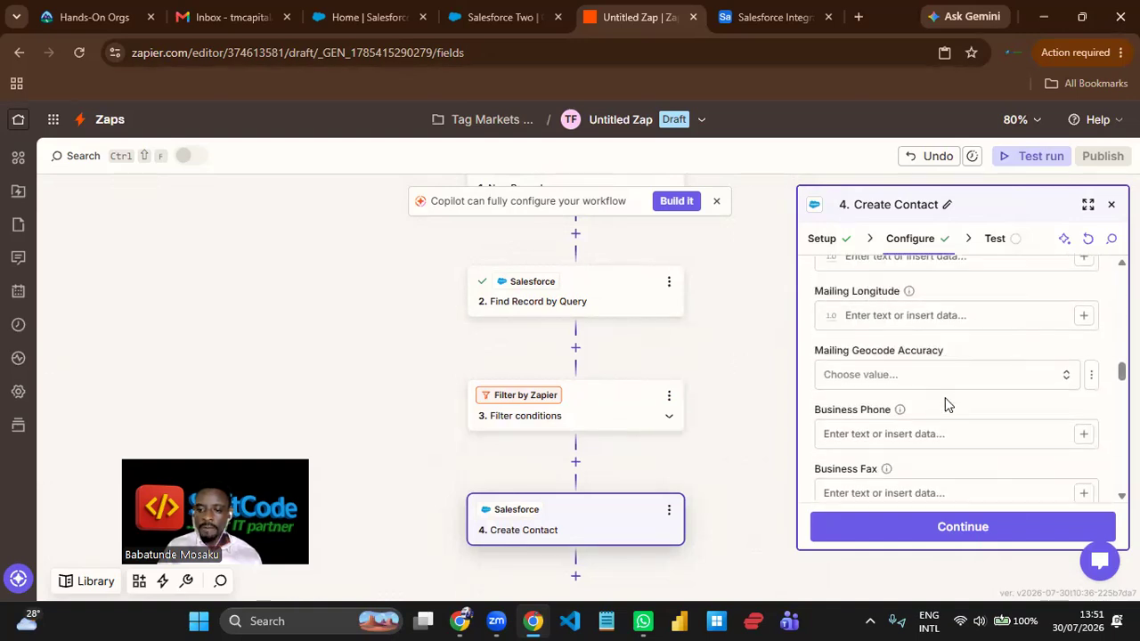
scroll(947, 405, down, 1)
scroll(946, 404, up, 1)
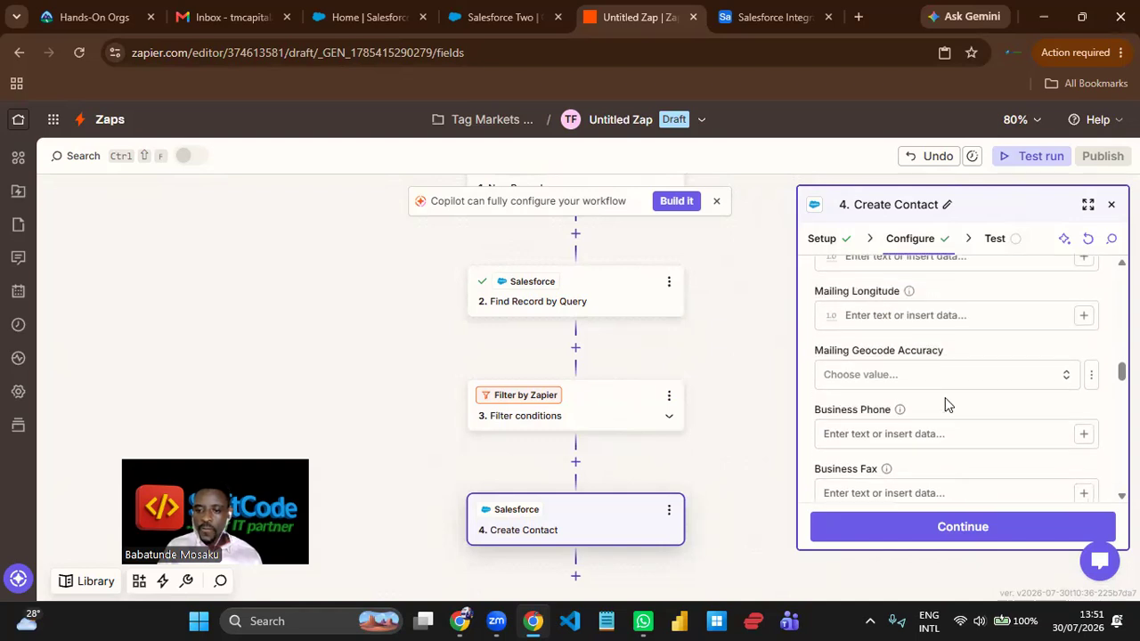
scroll(946, 403, down, 2)
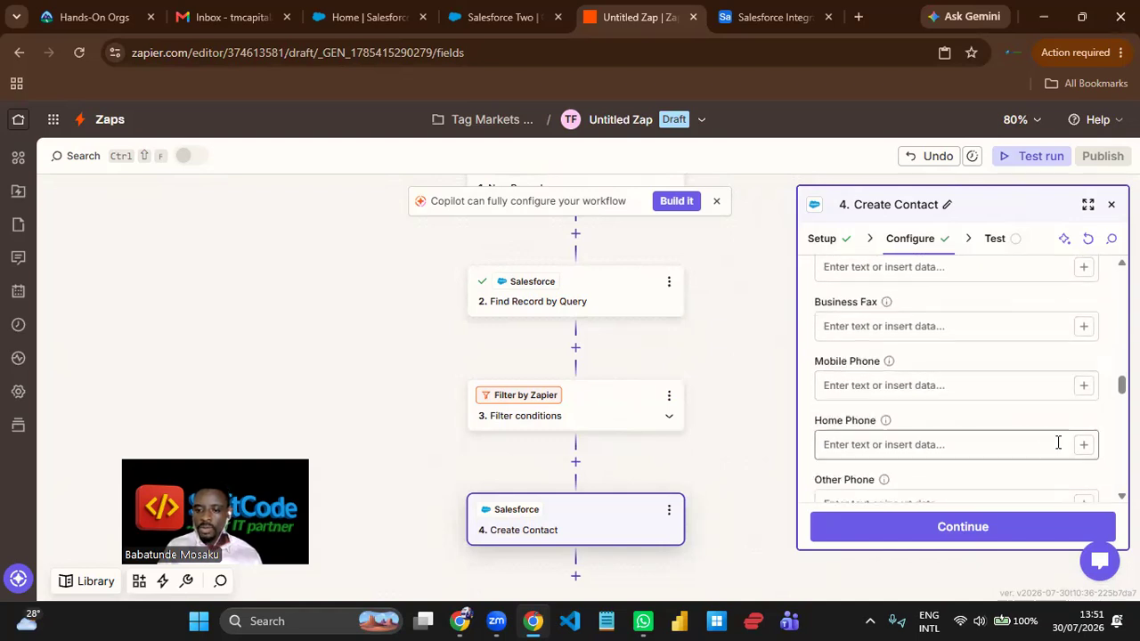
click(1082, 386)
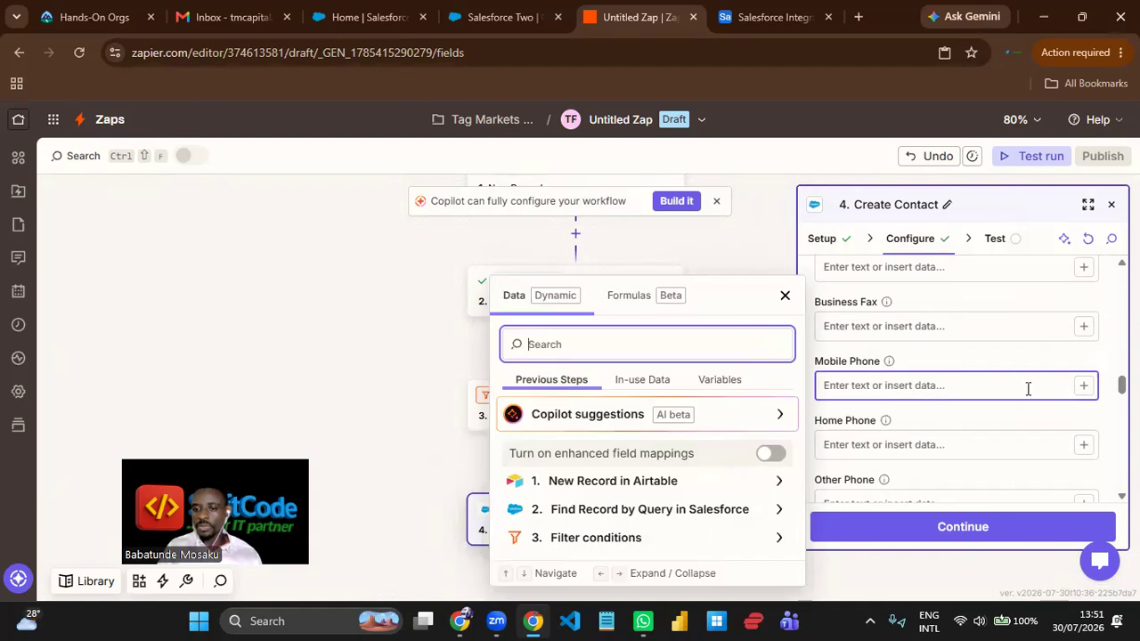
click(771, 481)
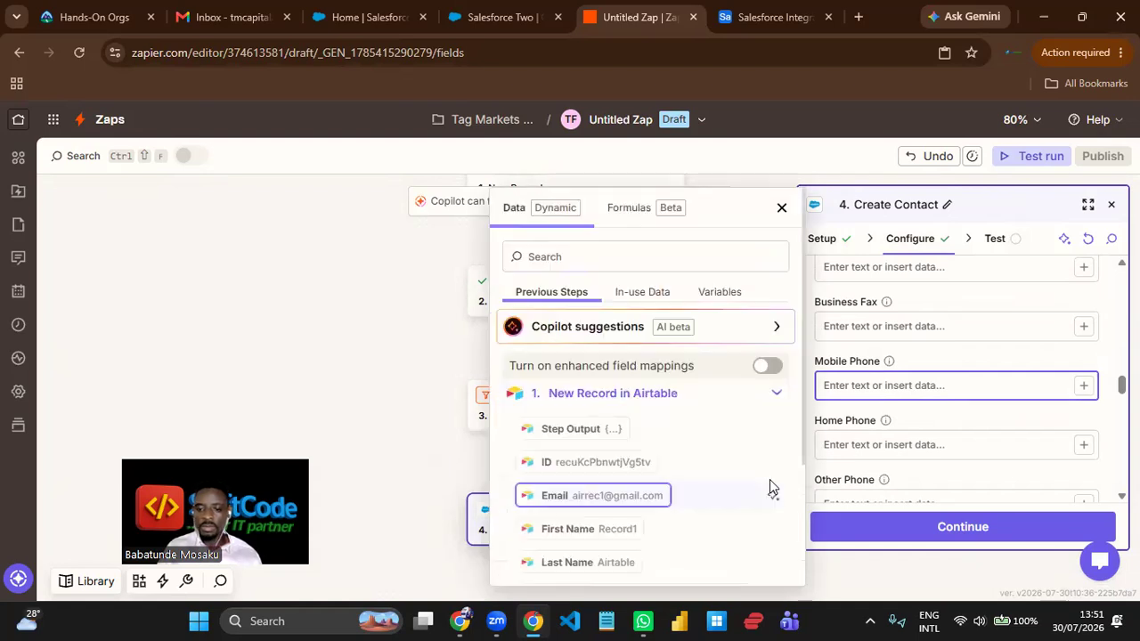
scroll(617, 525, down, 2)
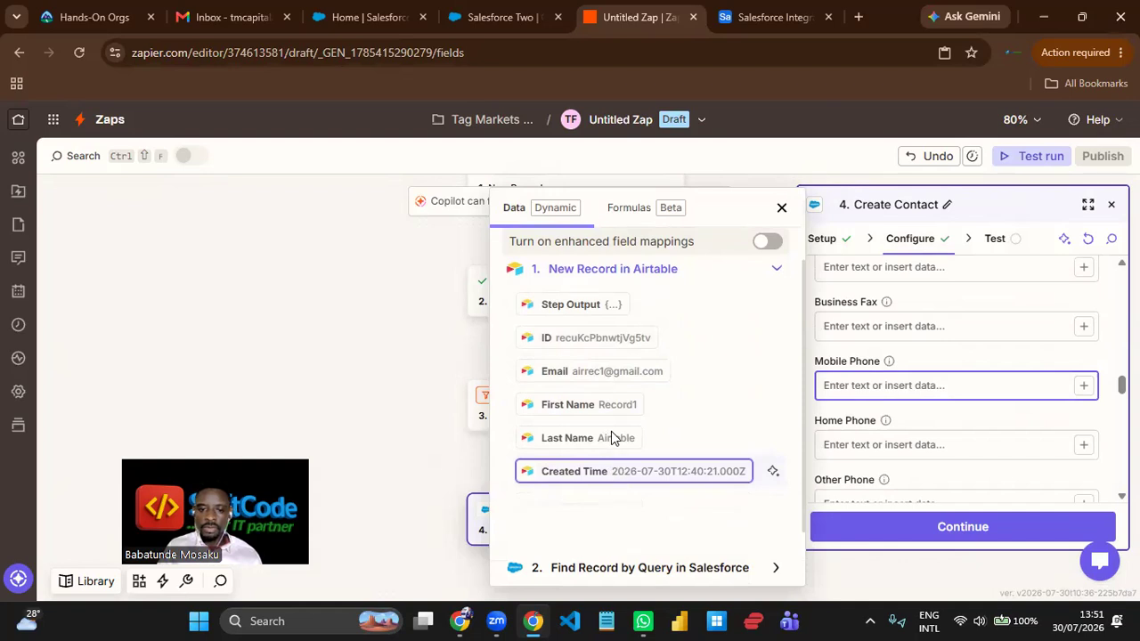
scroll(611, 431, down, 1)
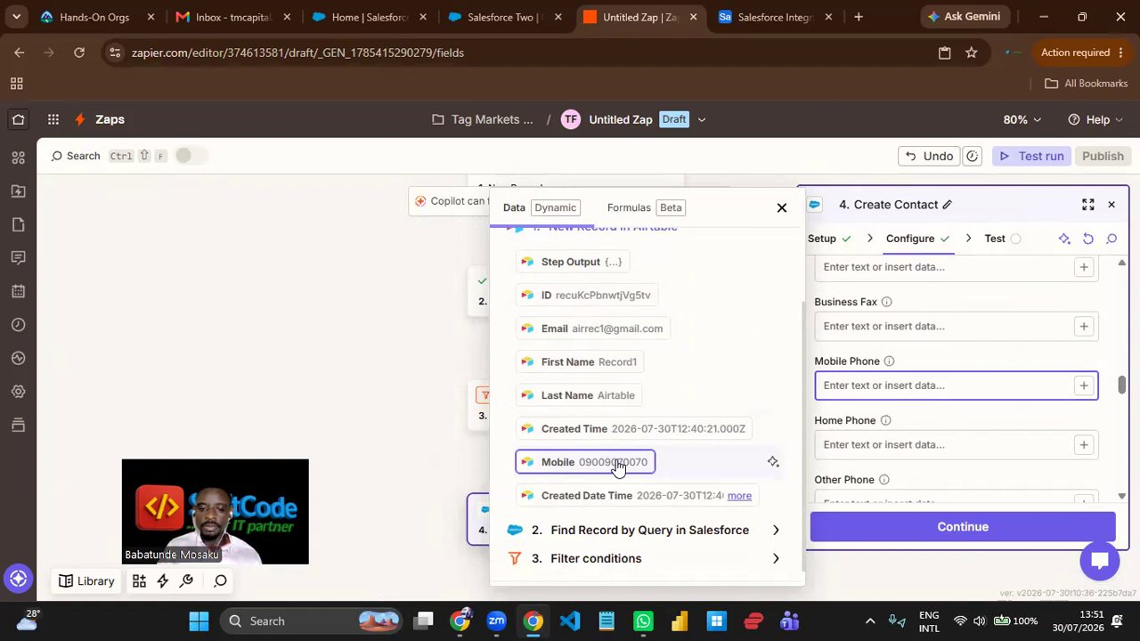
click(617, 465)
click(990, 365)
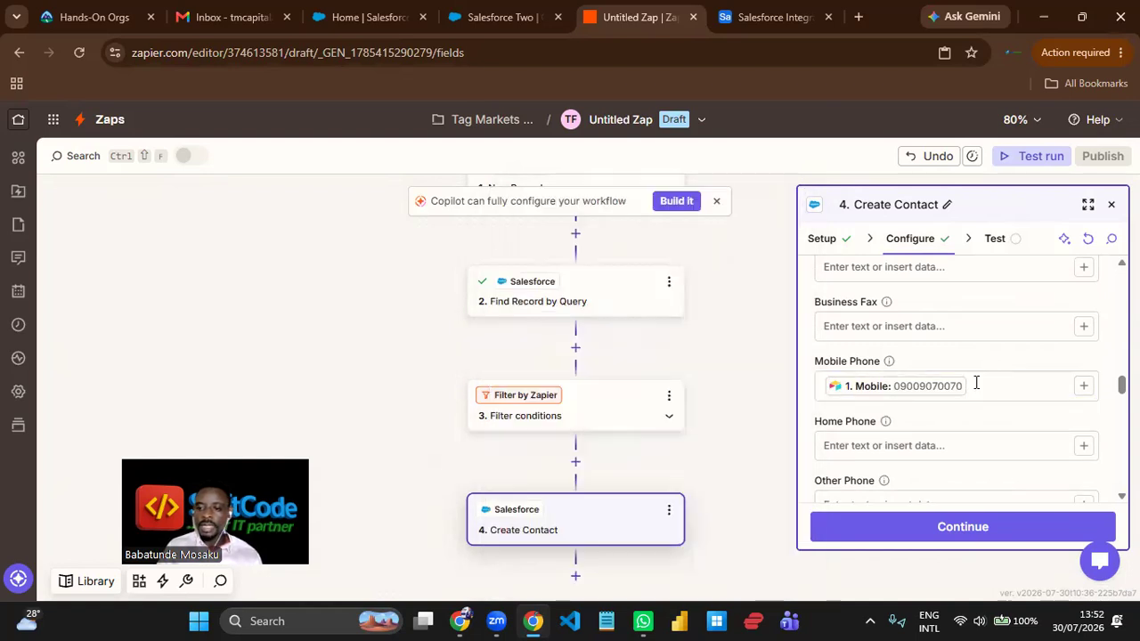
- Map the contact's Email field to Email from the New Record in Airtable step
scroll(976, 383, down, 4)
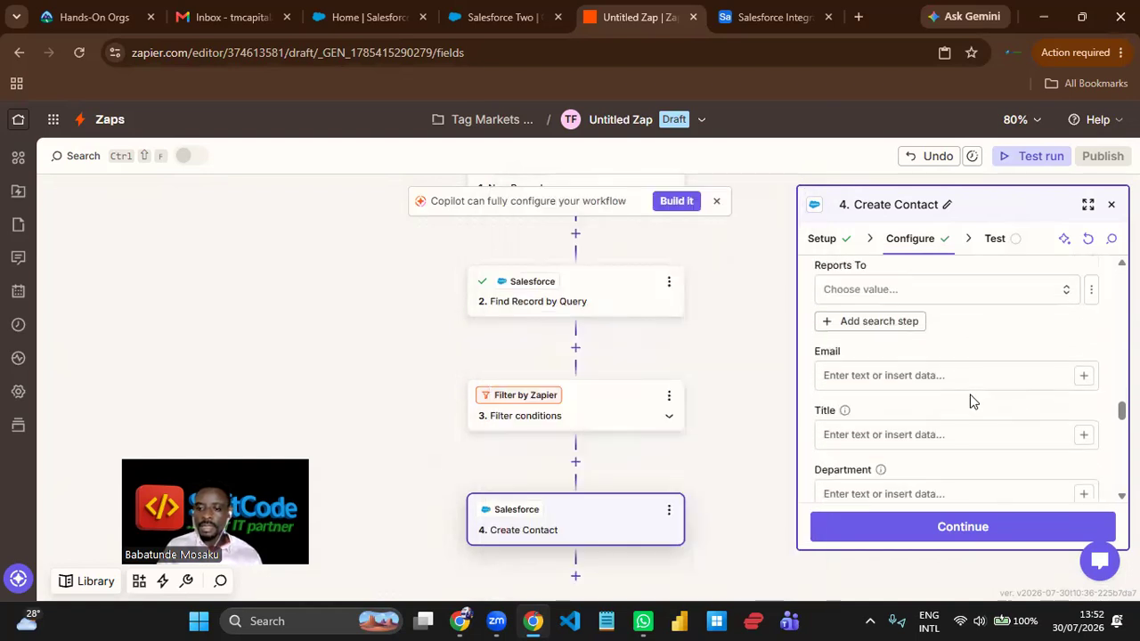
click(1079, 377)
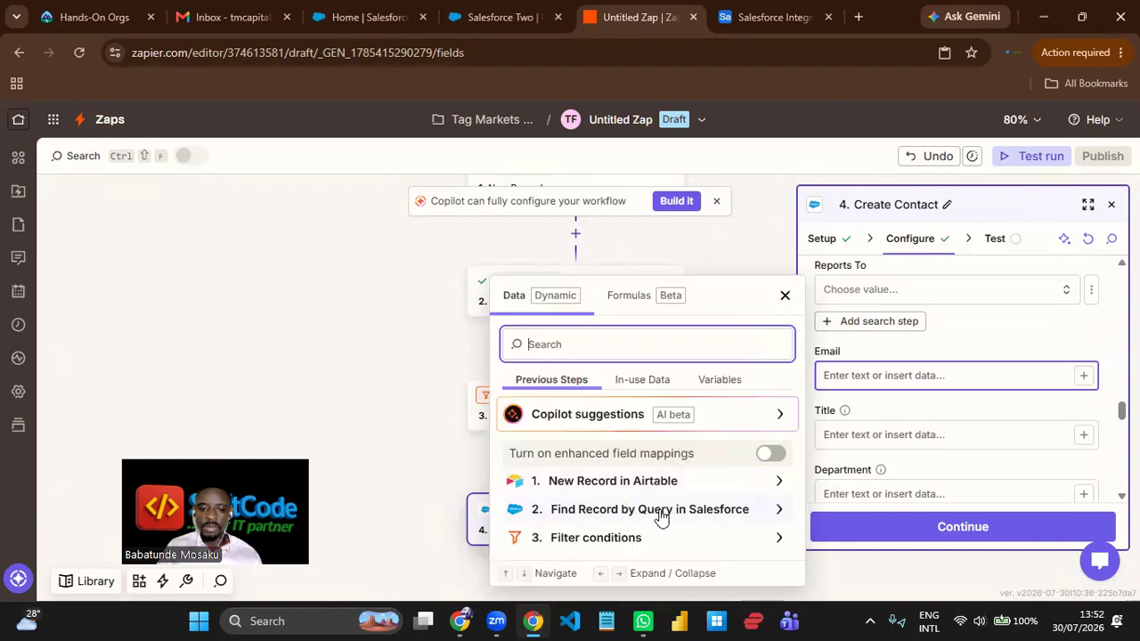
click(775, 482)
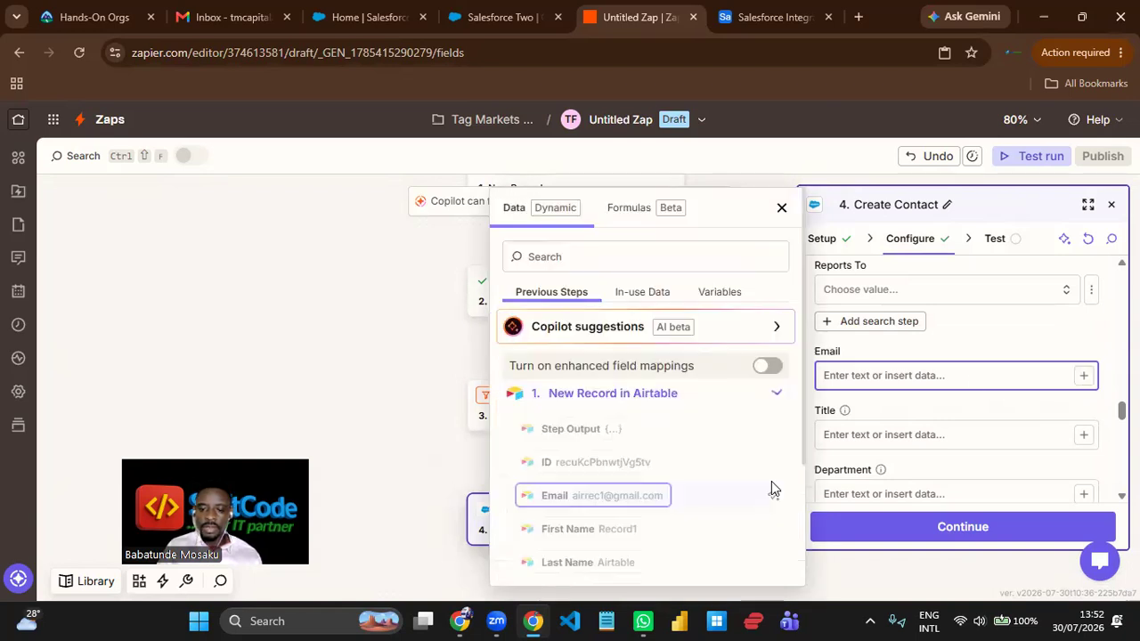
scroll(645, 483, down, 3)
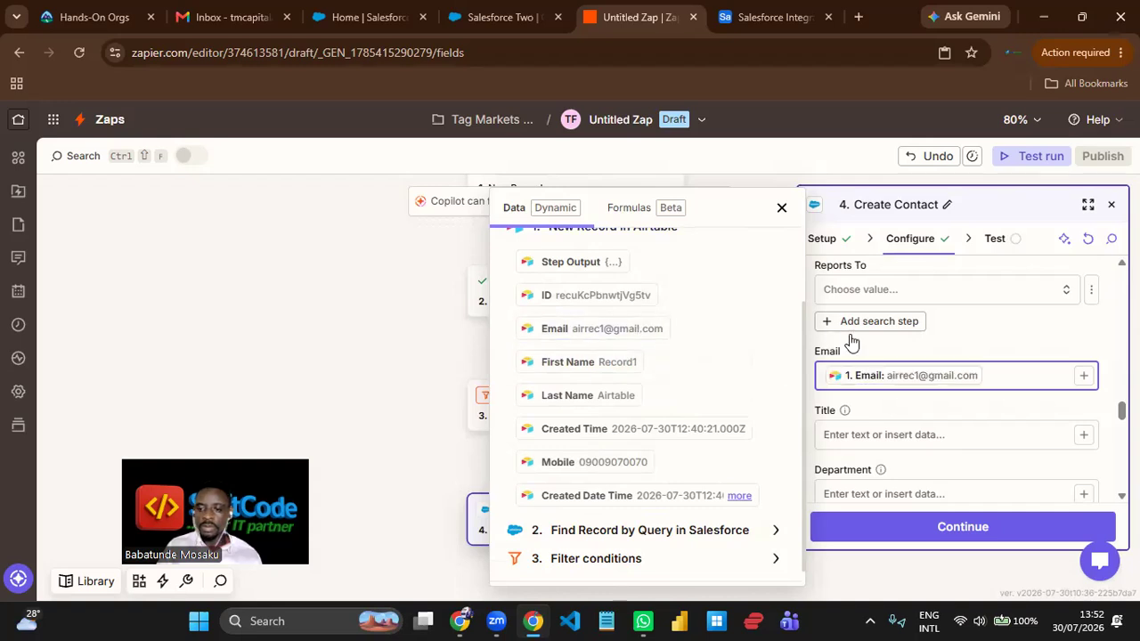
click(977, 350)
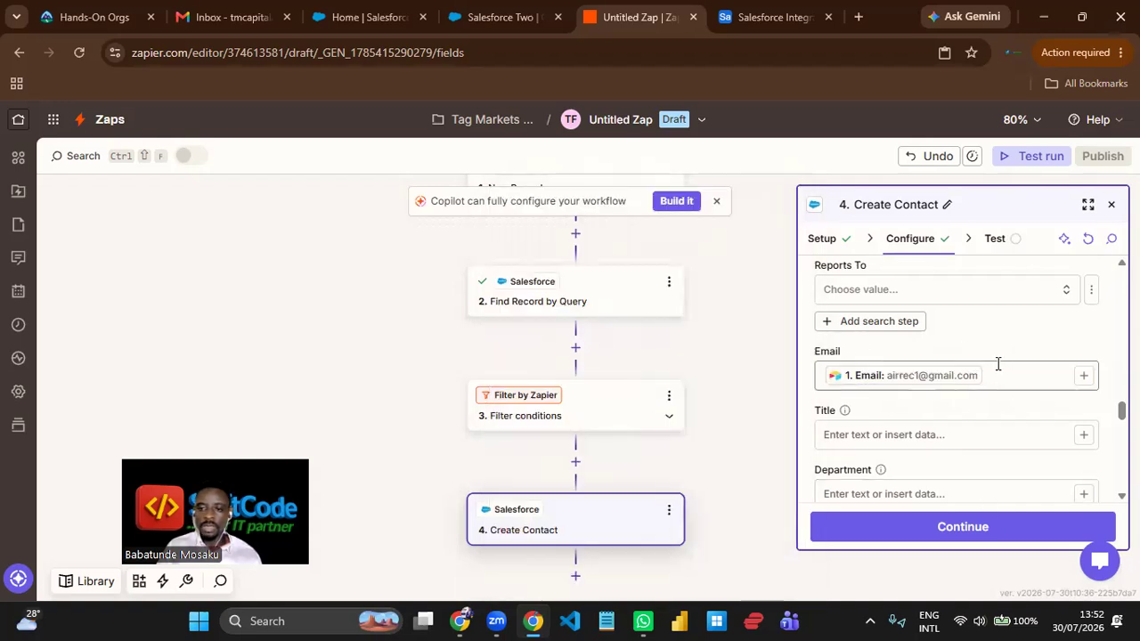
- Test the Create Contact step and publish the Zap under the suggested name Airtable to Salesforce Contact Creation
click(992, 534)
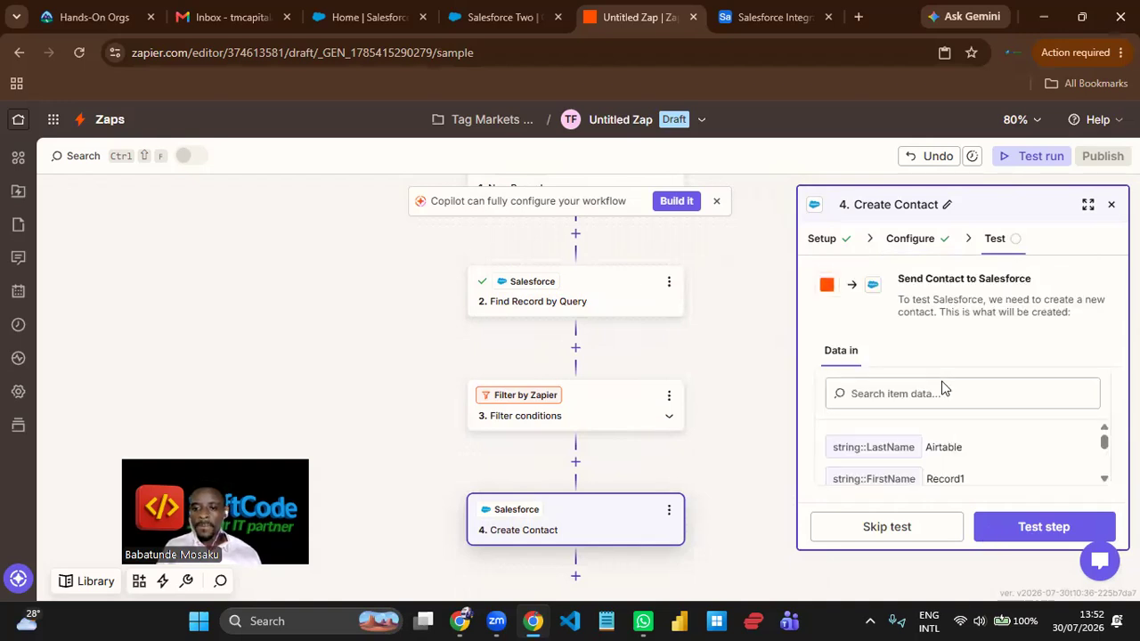
click(1046, 526)
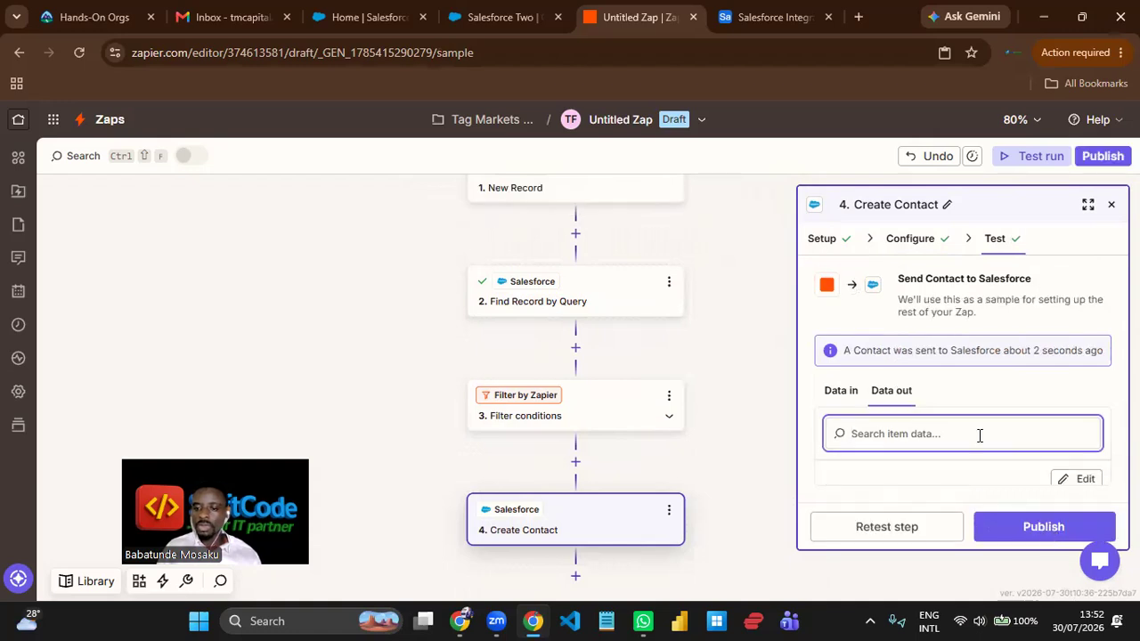
click(1028, 529)
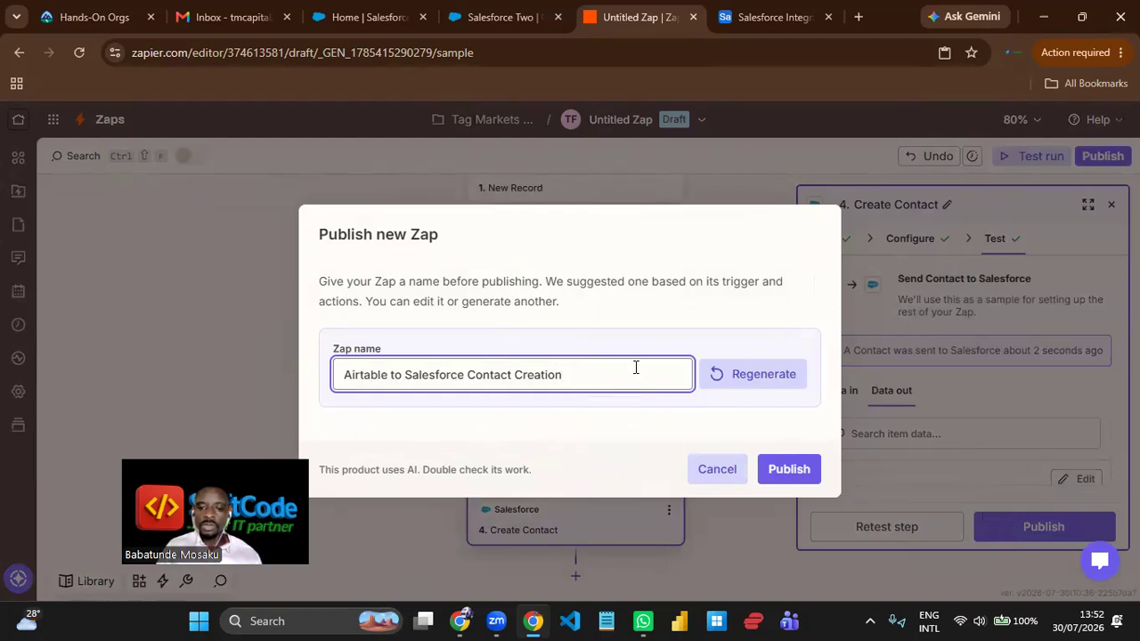
click(794, 471)
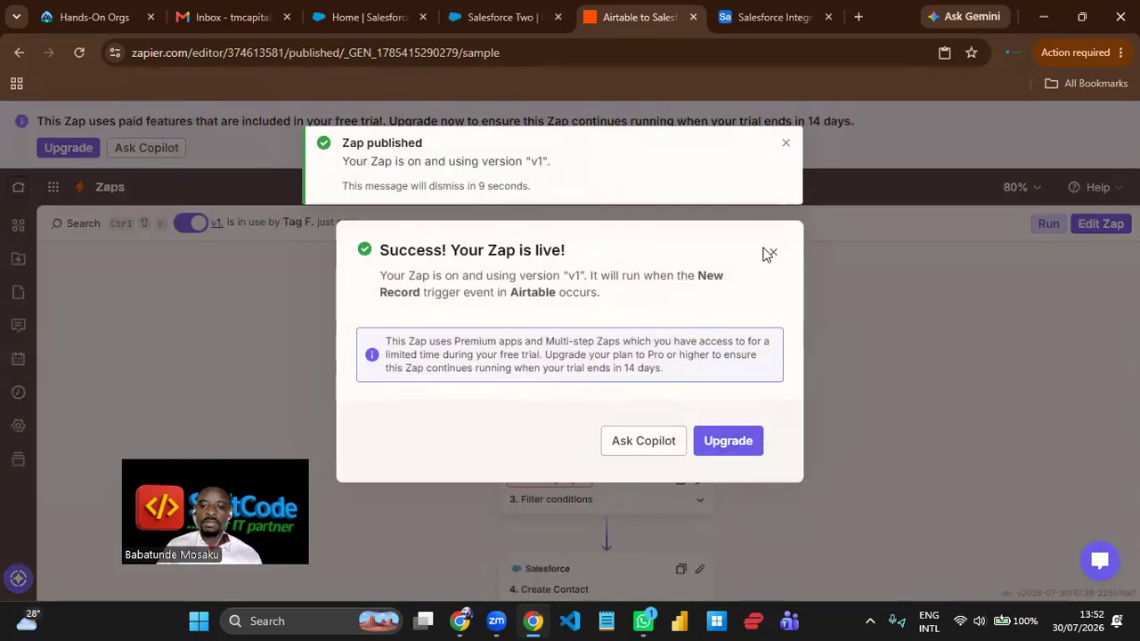
click(772, 253)
click(785, 143)
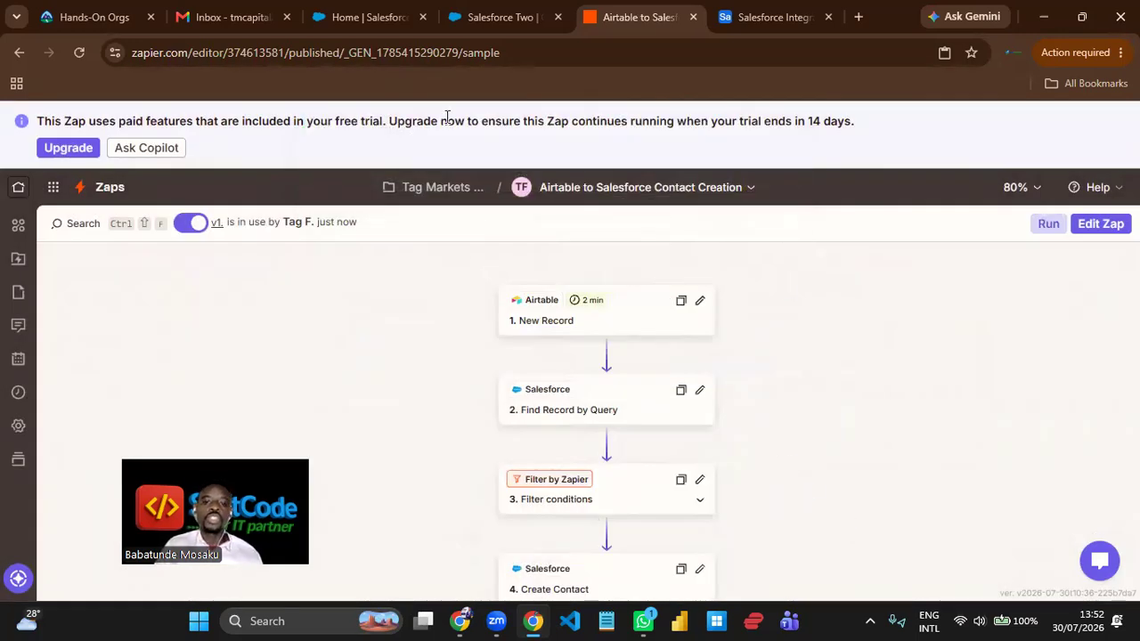
- Switch to Salesforce and check the All Contacts list for the contact created by the Zap's test
click(512, 25)
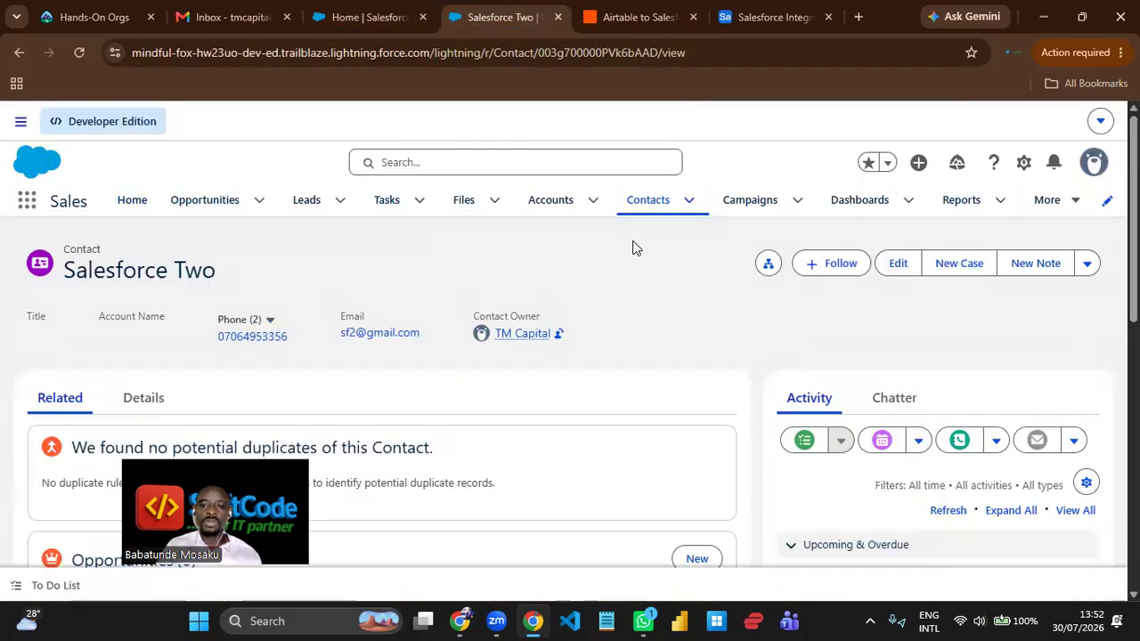
click(659, 208)
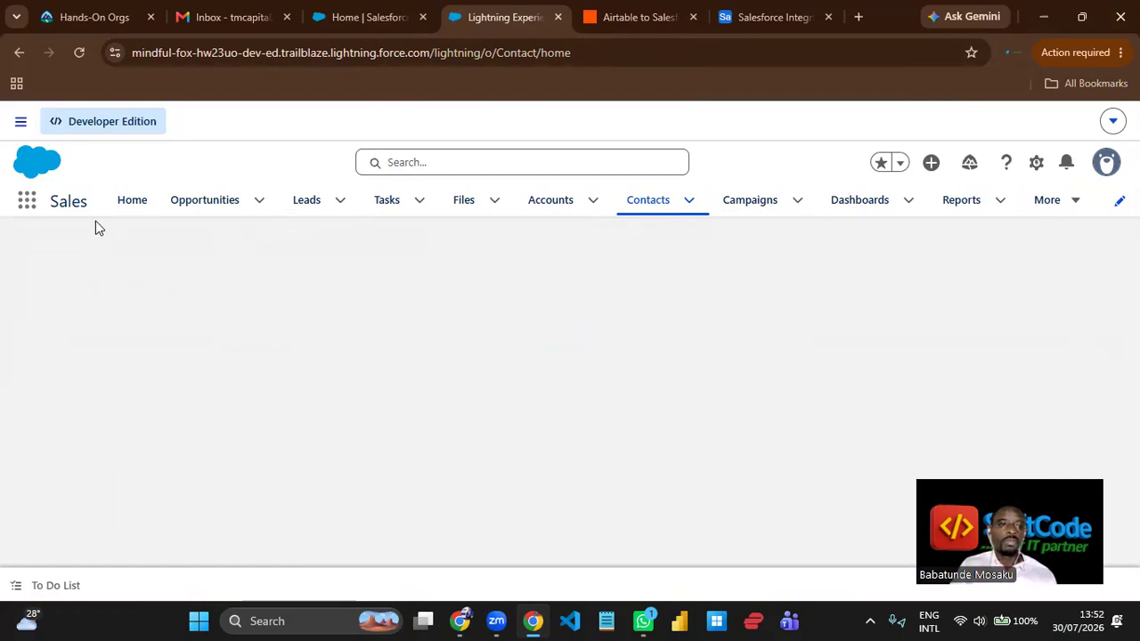
right_click(492, 15)
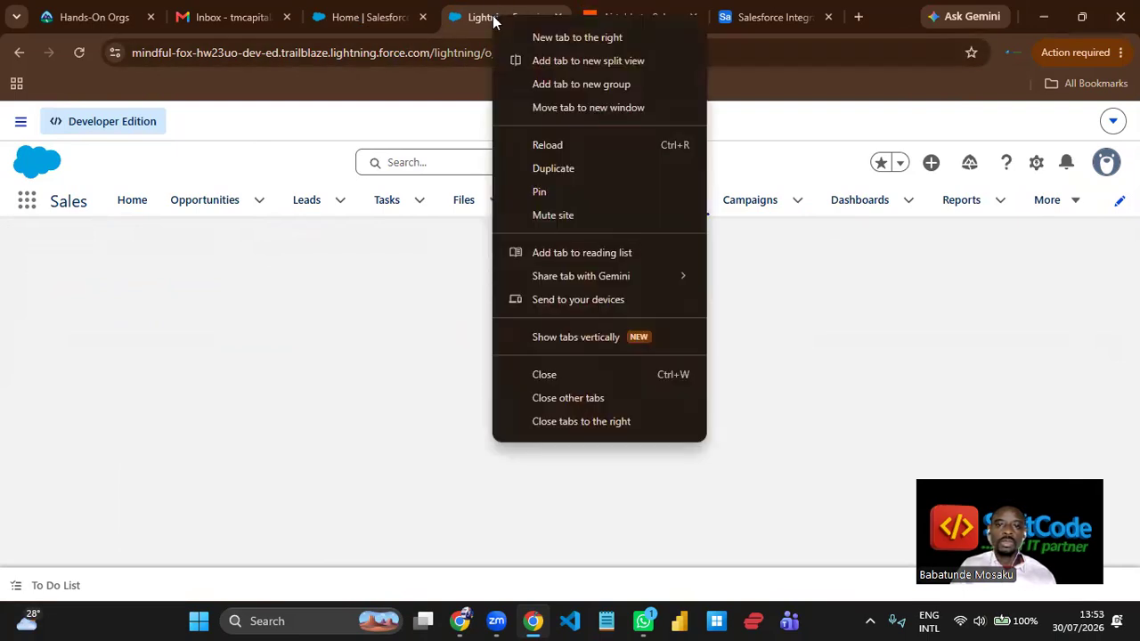
click(562, 169)
click(435, 20)
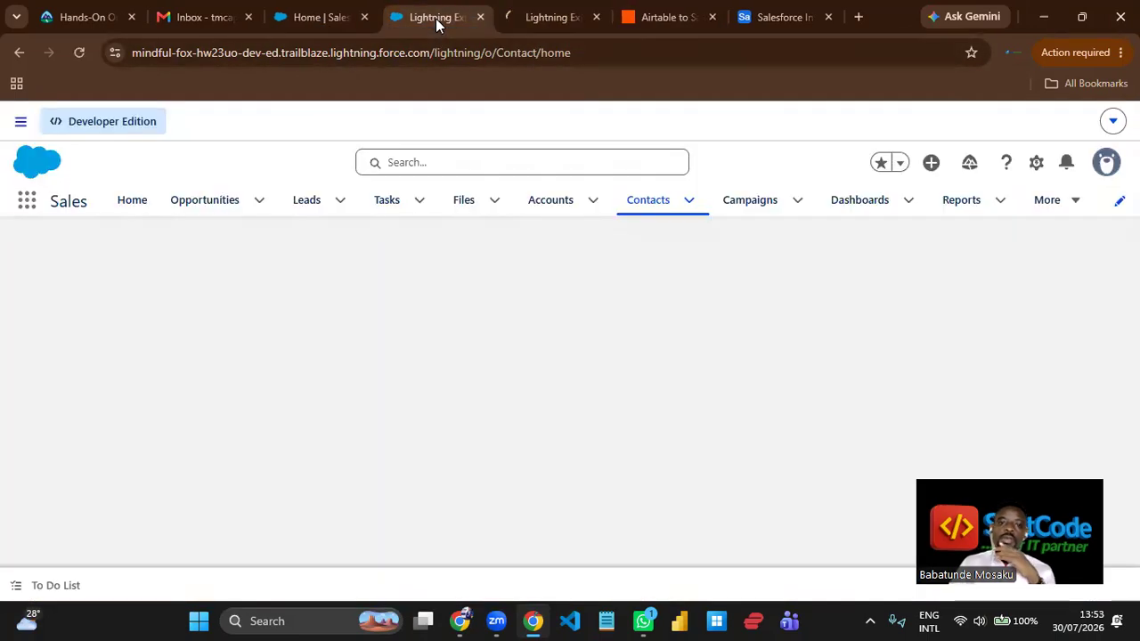
click(540, 18)
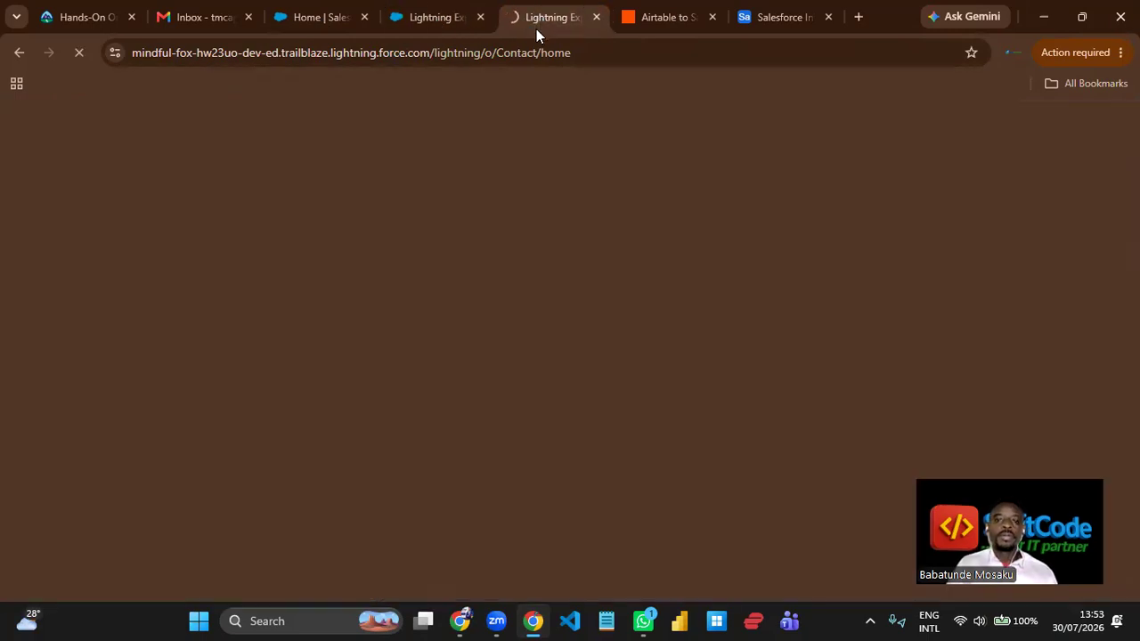
click(432, 21)
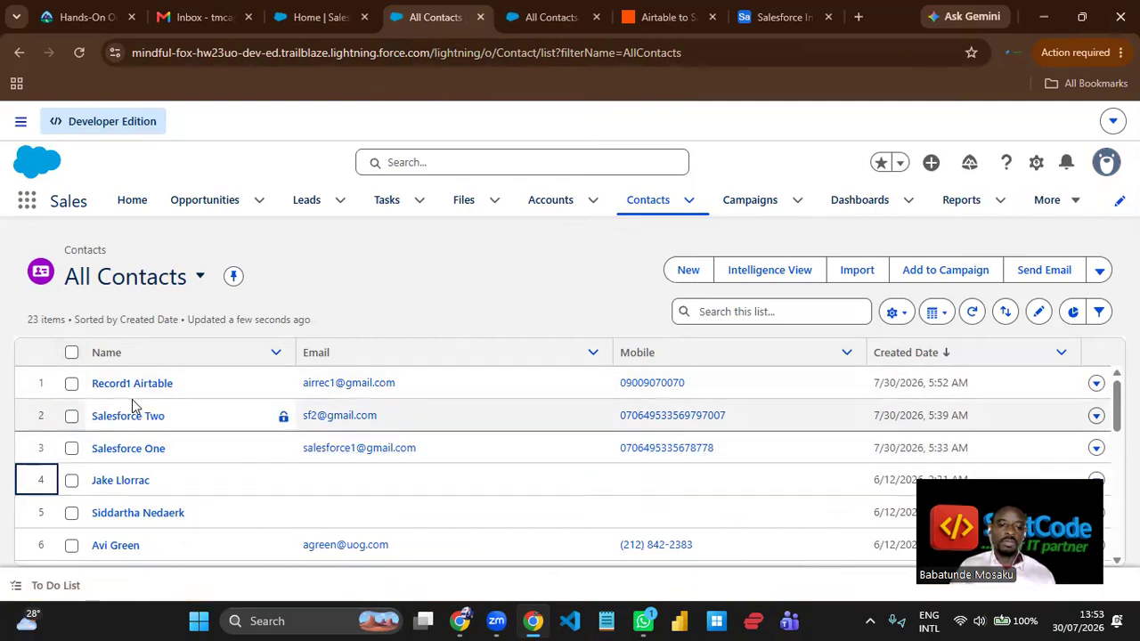
click(554, 20)
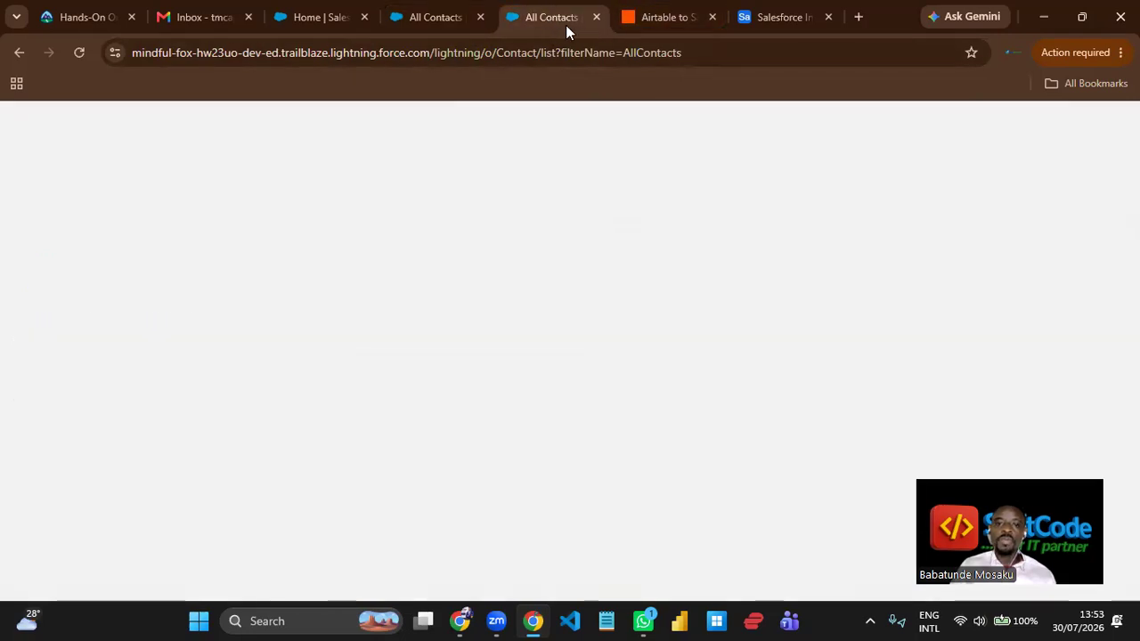
click(599, 19)
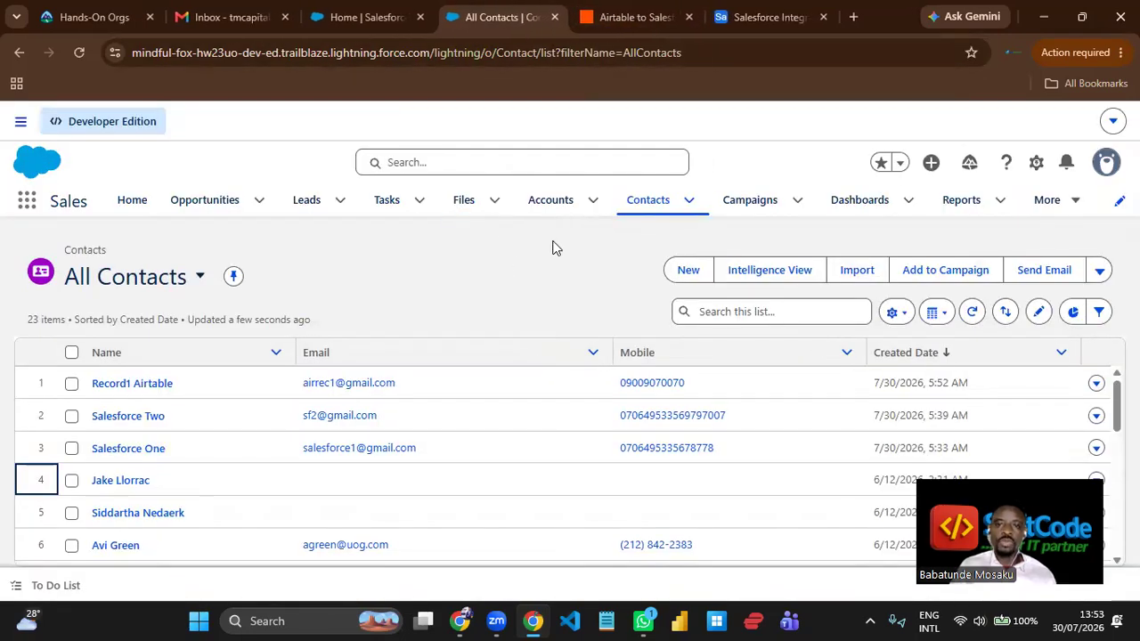
- Switch to Airtable and add a record to Table 1 with last name Rec2 and first name Airtable2
click(783, 17)
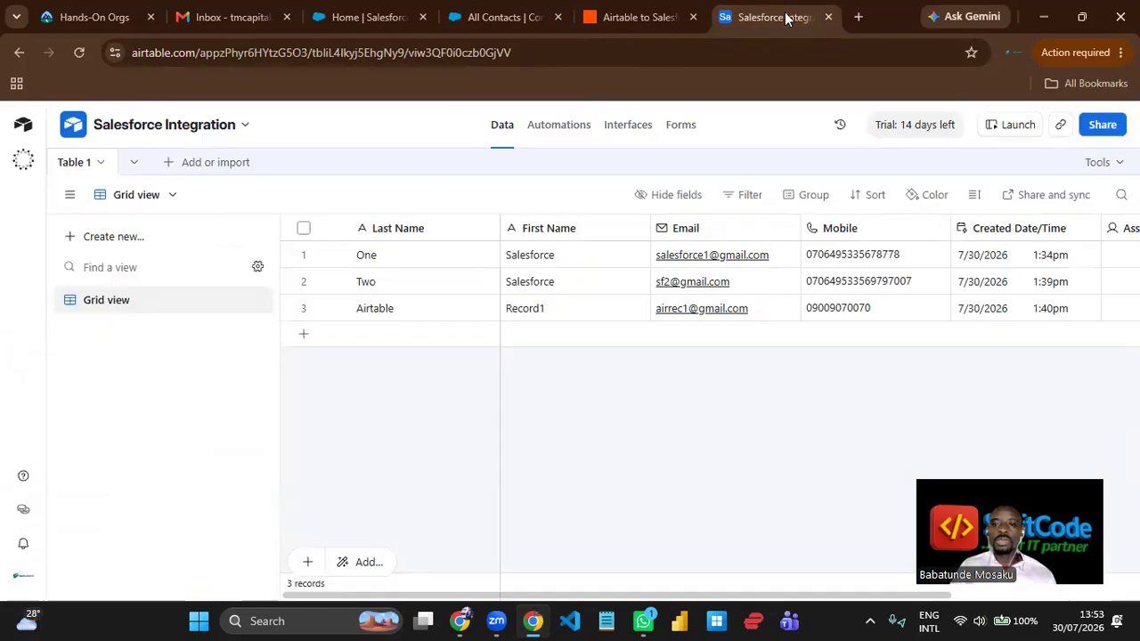
click(378, 338)
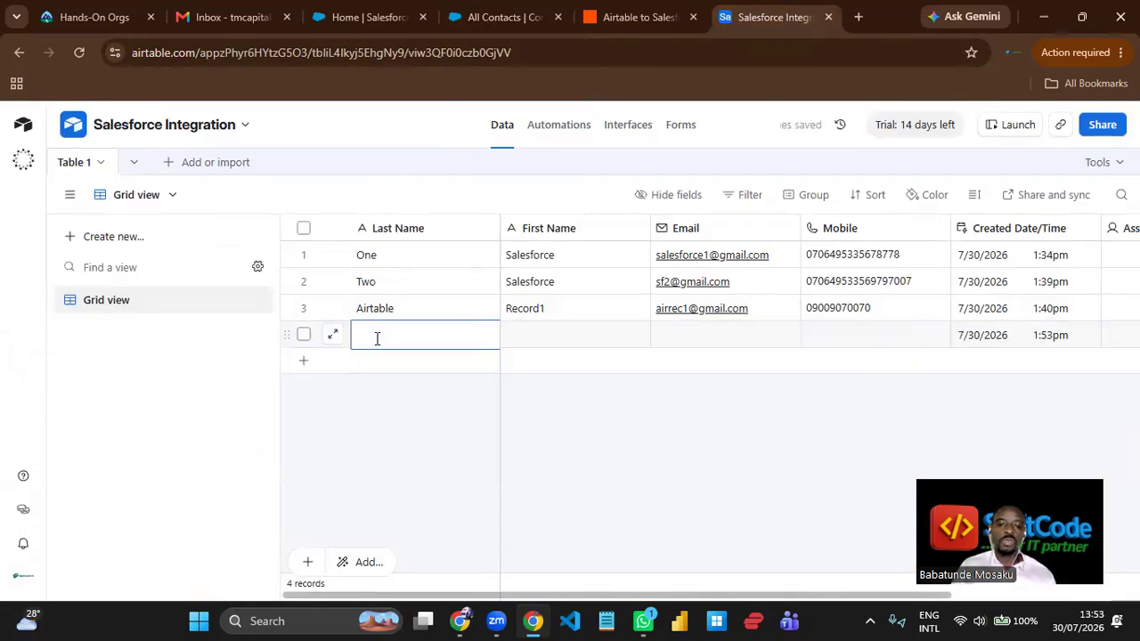
text(Rec)
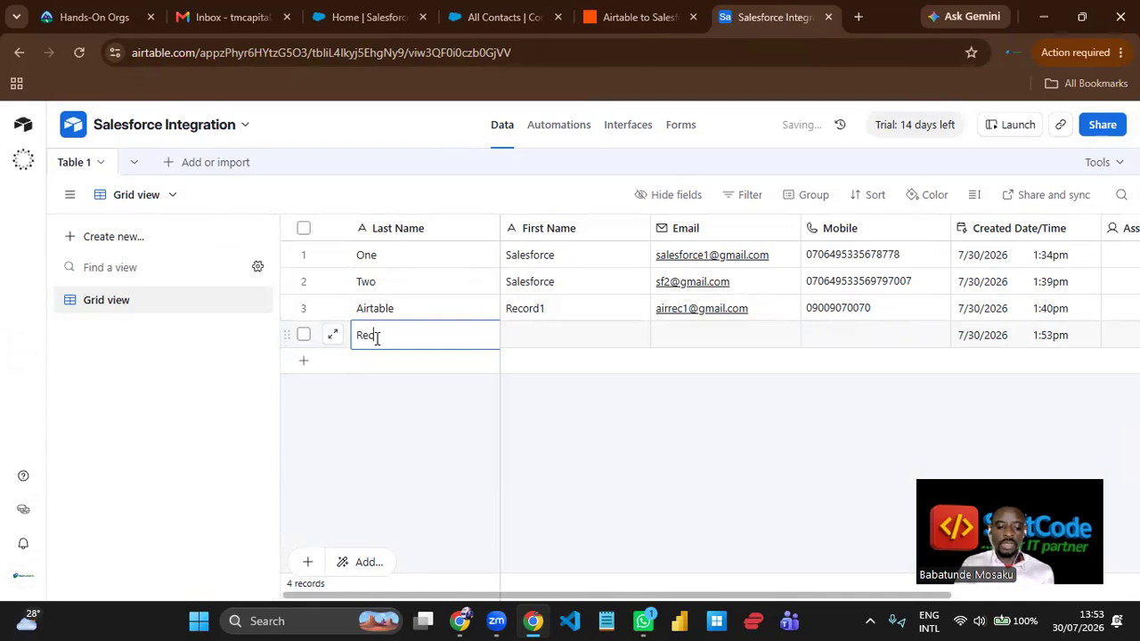
text(2)
click(538, 343)
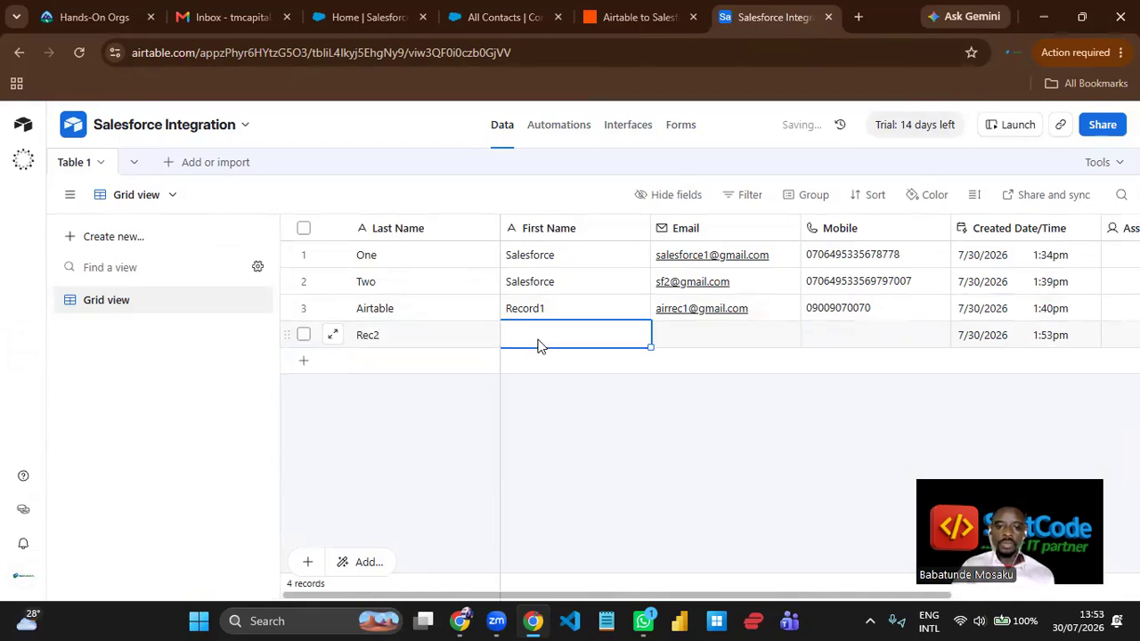
text(Ai)
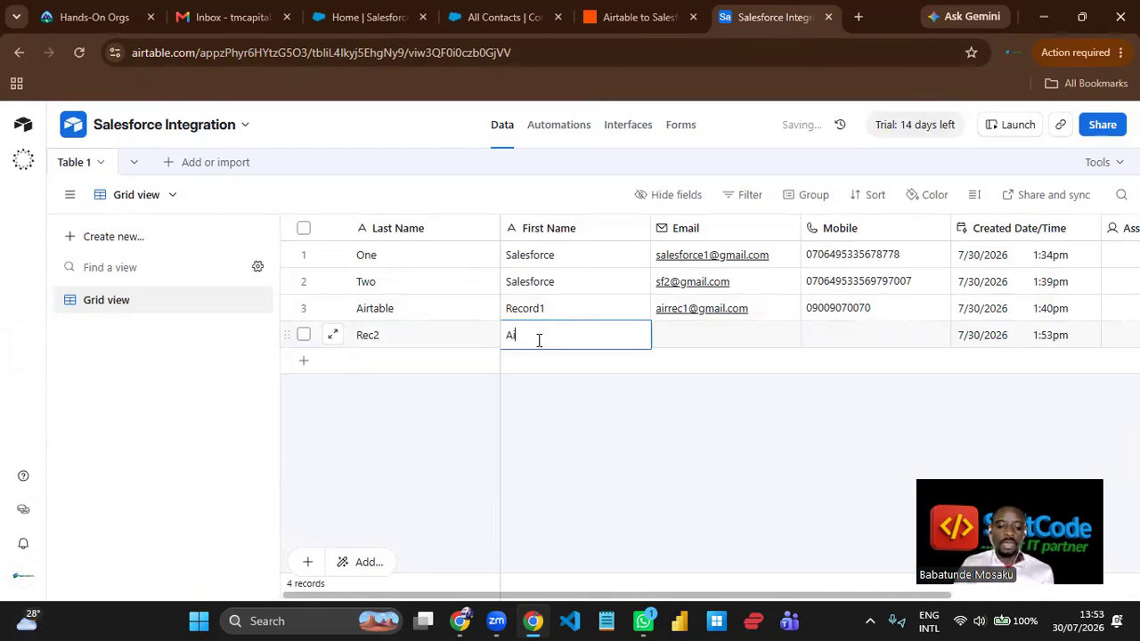
text(rtable2)
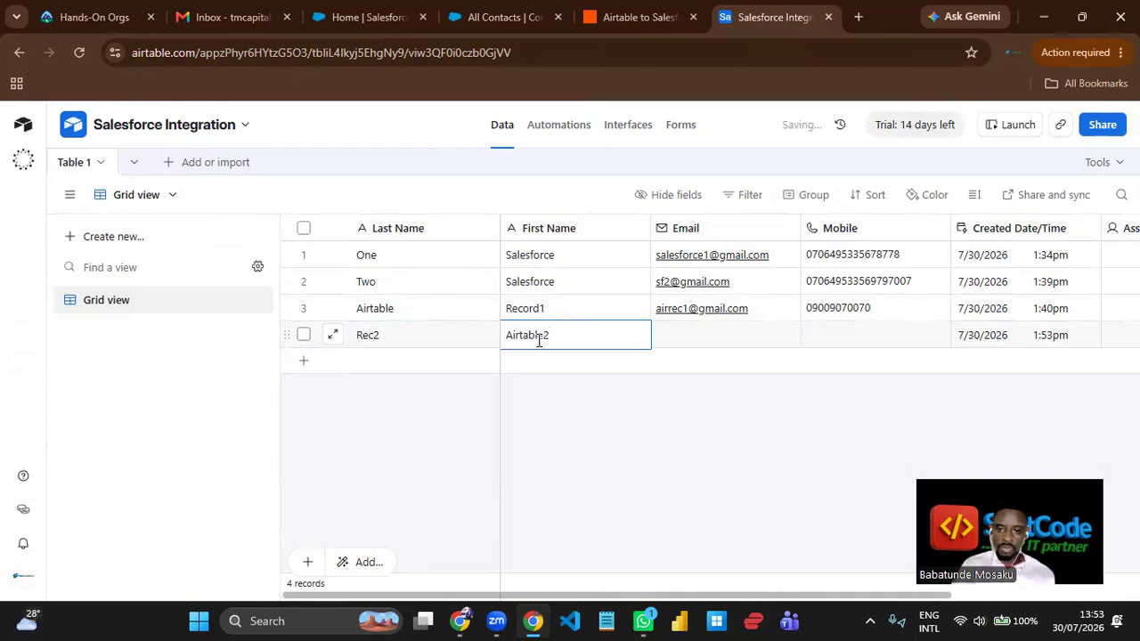
- Fill in the email address and mobile number of the Rec2 record
click(671, 333)
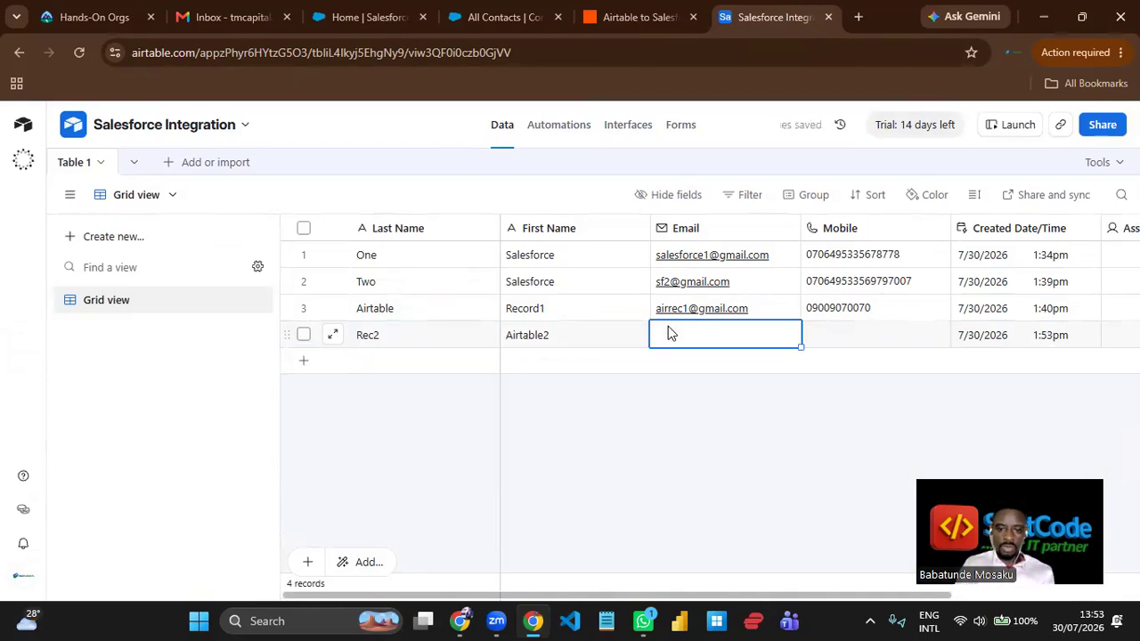
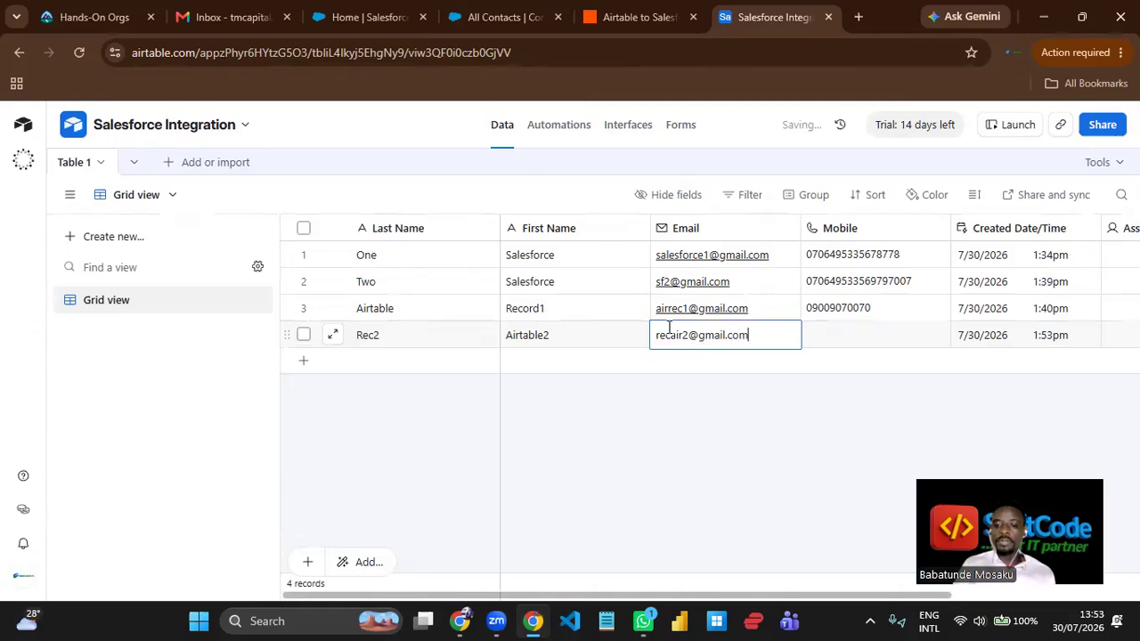
click(875, 342)
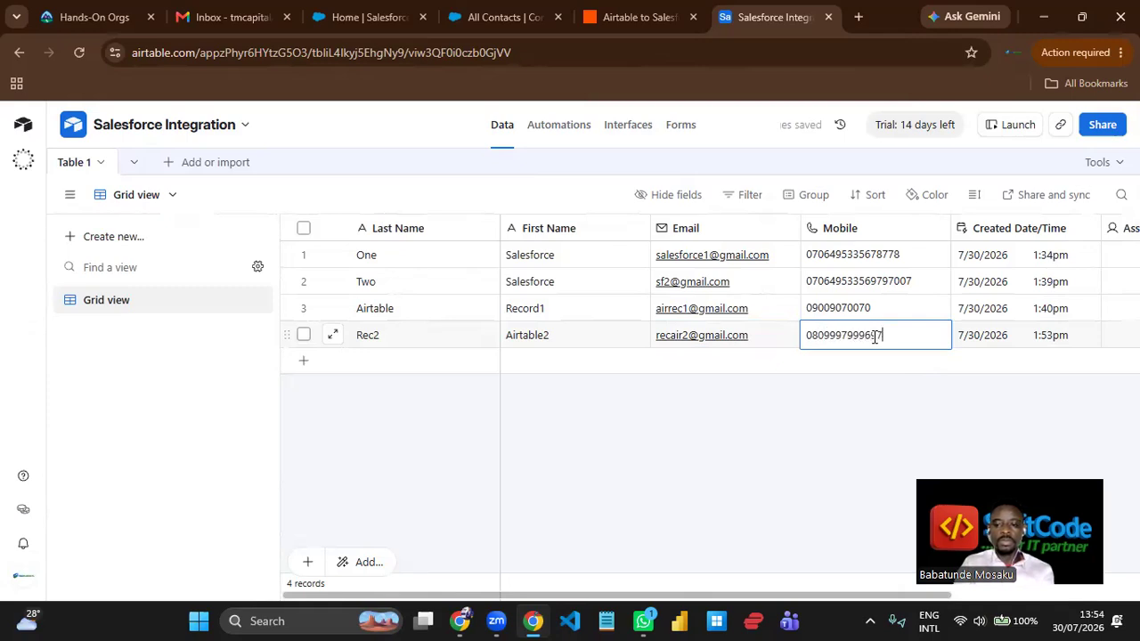
click(800, 464)
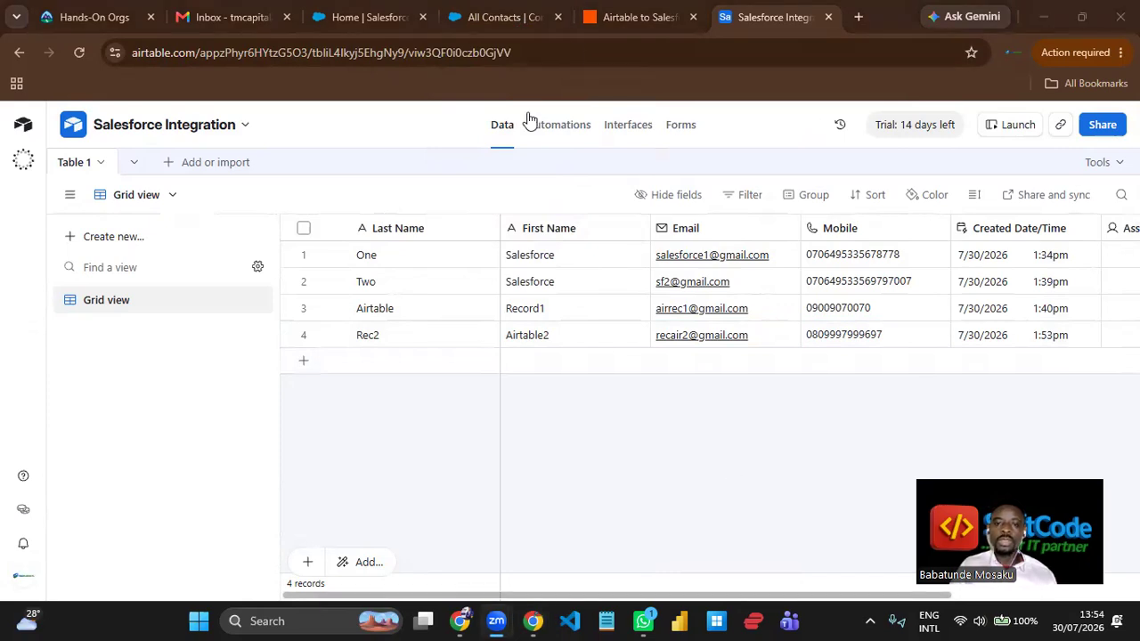
- Switch to Salesforce and reload the All Contacts list to check for the Airtable2 Rec2 contact
click(515, 19)
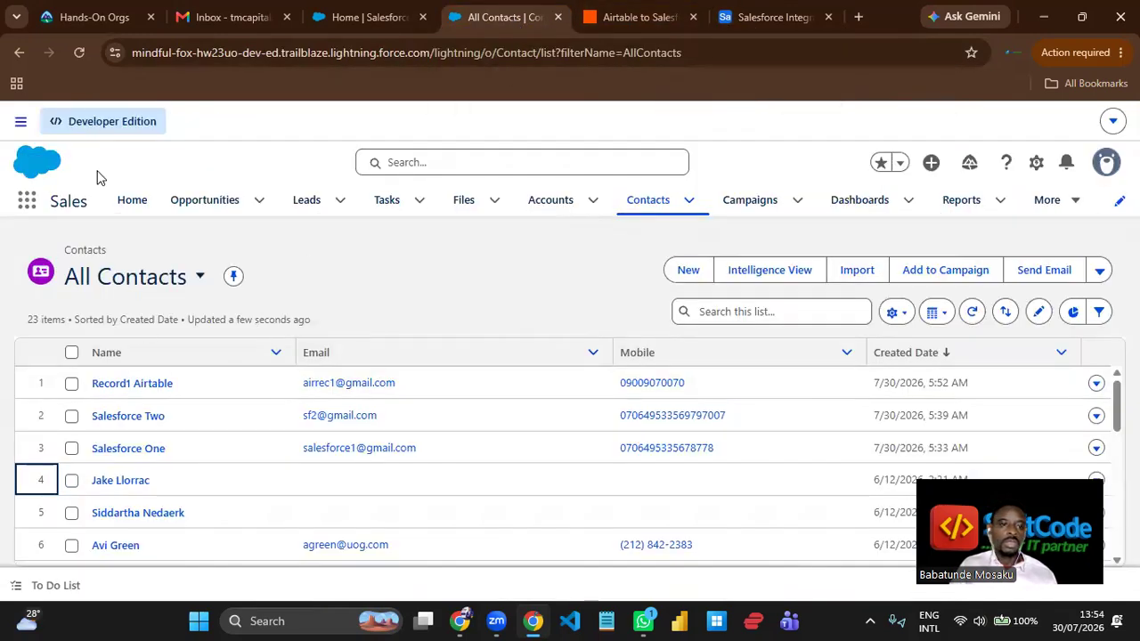
click(79, 53)
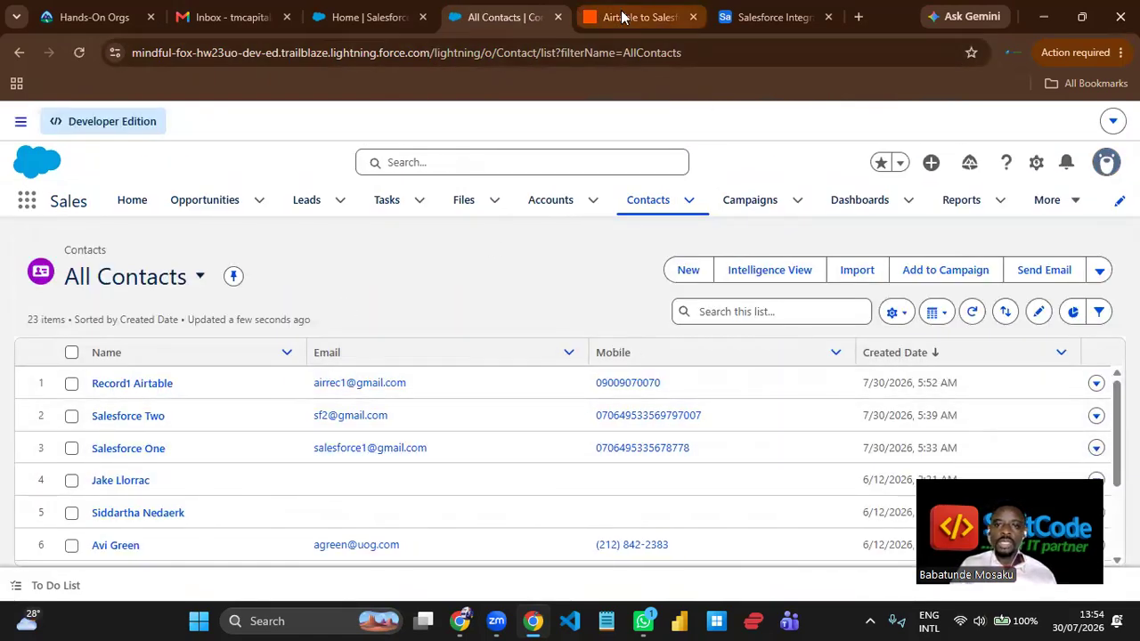
click(359, 27)
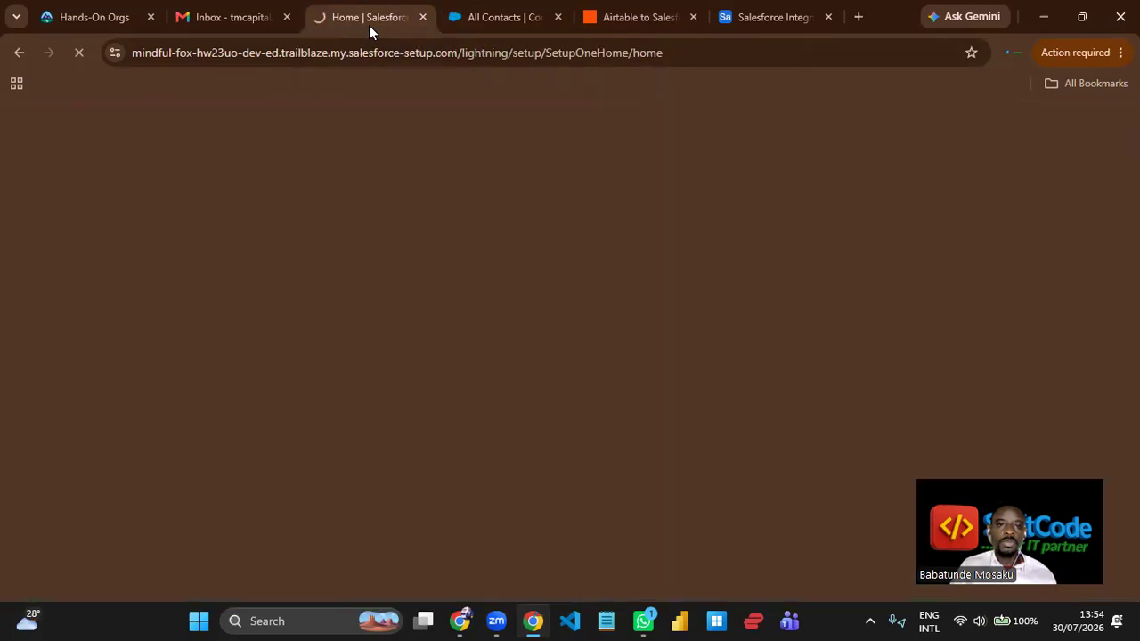
click(512, 18)
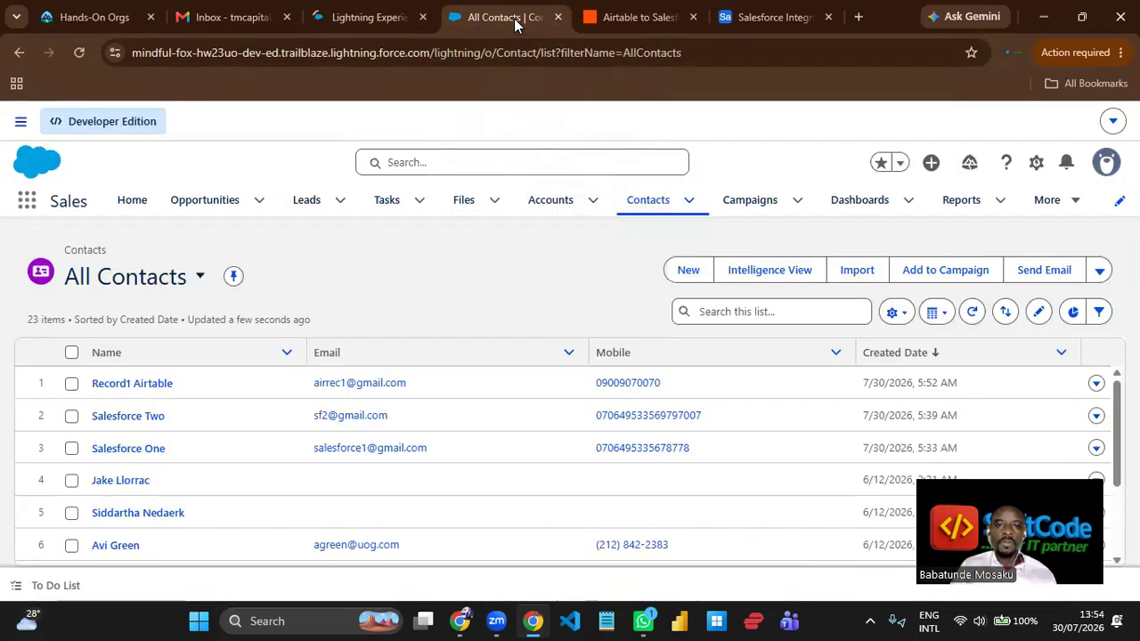
- Check the published Zap's trigger interval in Zapier, then reload the All Contacts list in Salesforce
click(614, 17)
drag(430, 308, 423, 290)
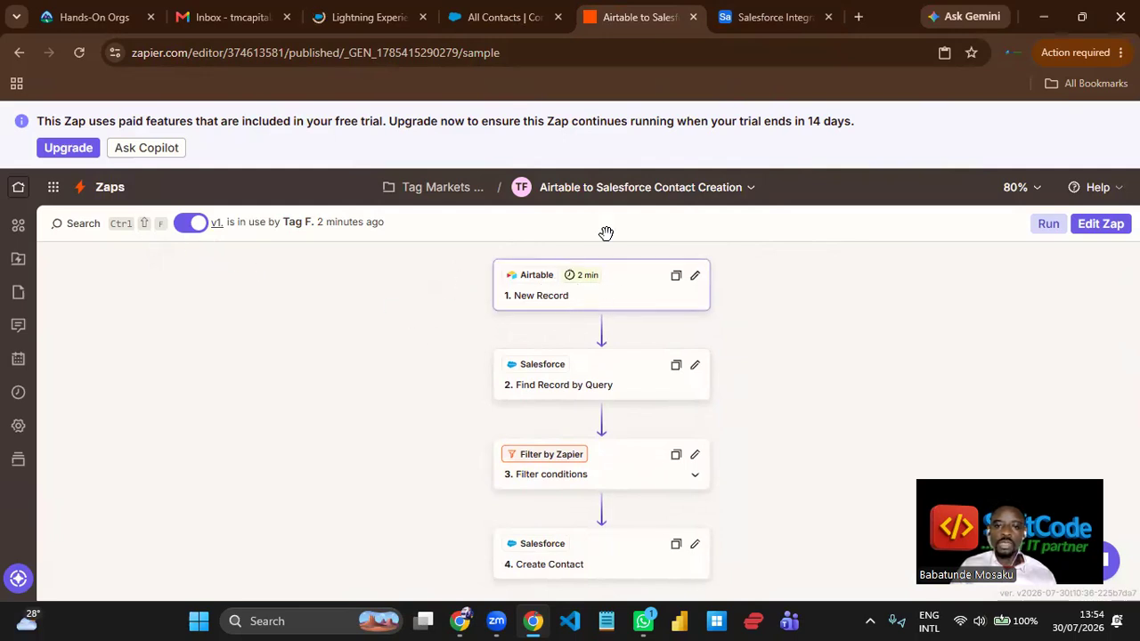
click(502, 25)
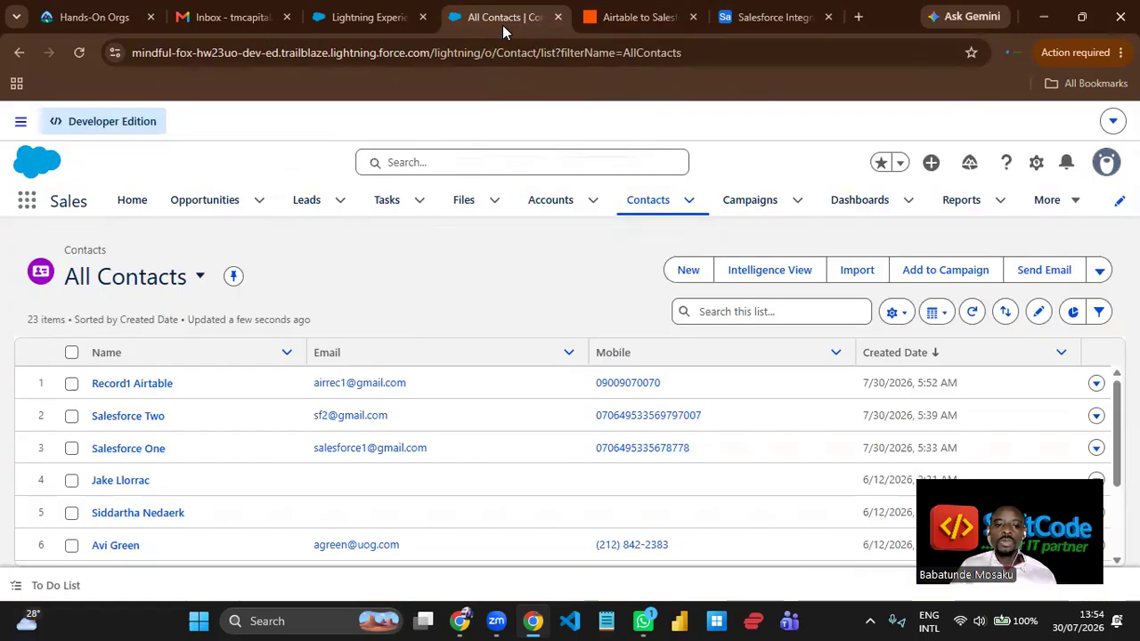
click(79, 53)
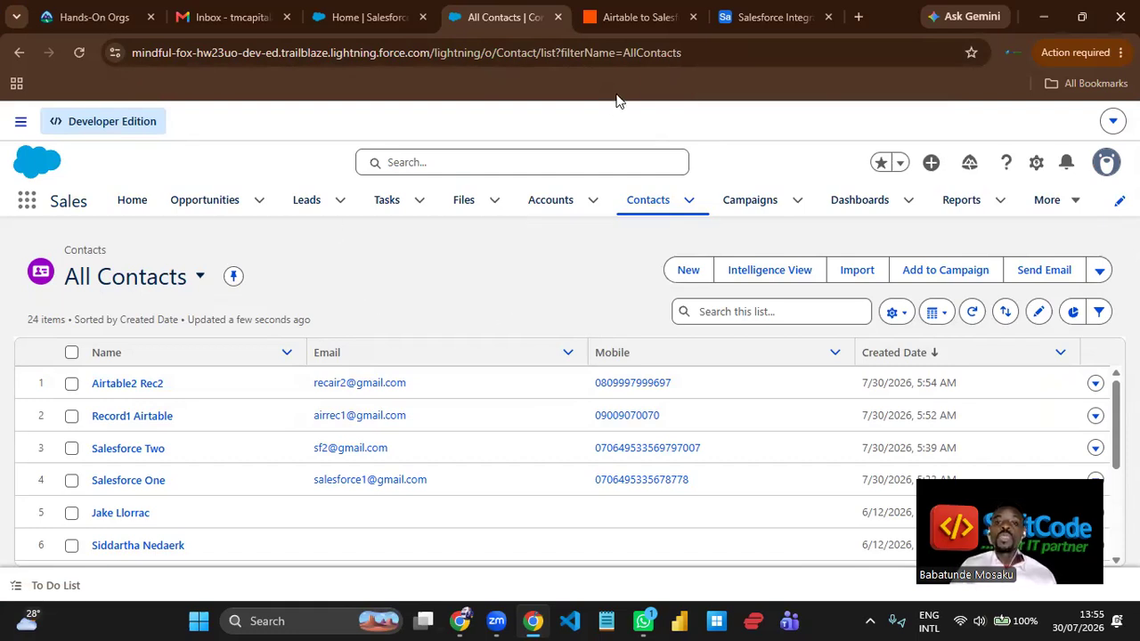
- Compare the Airtable records with the Salesforce contacts and reload the All Contacts list to look for duplicates
click(754, 19)
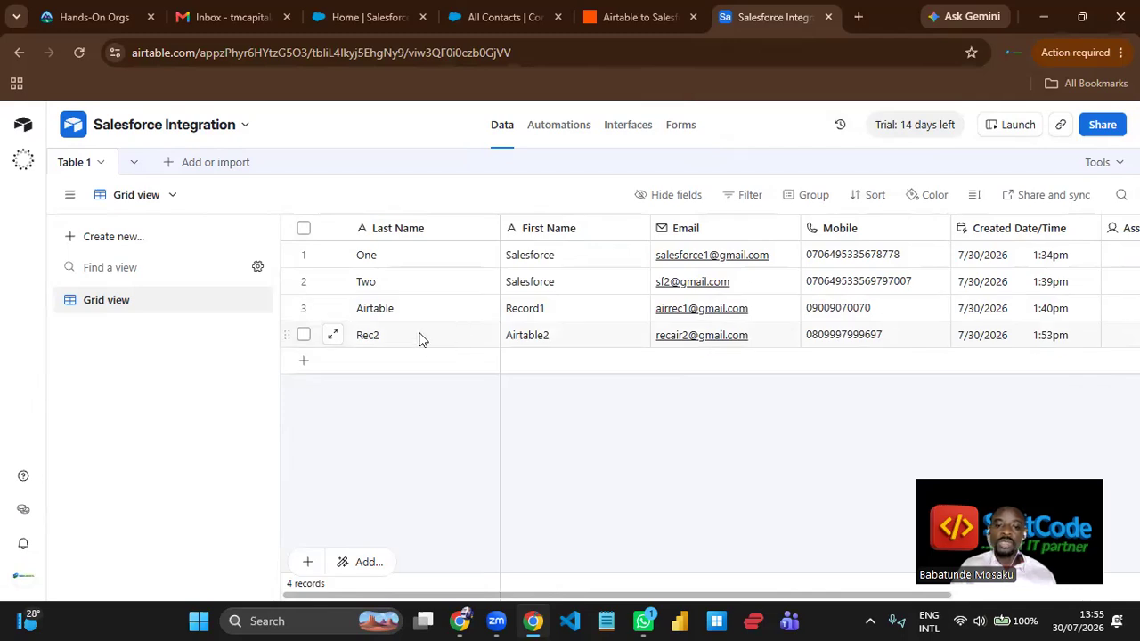
click(530, 27)
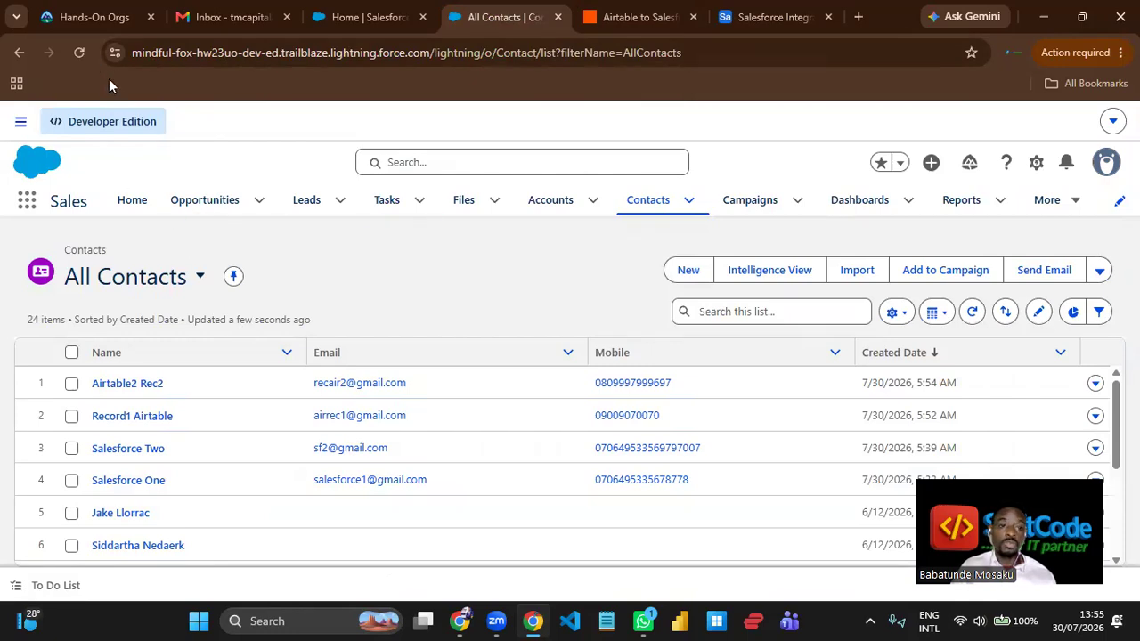
click(79, 53)
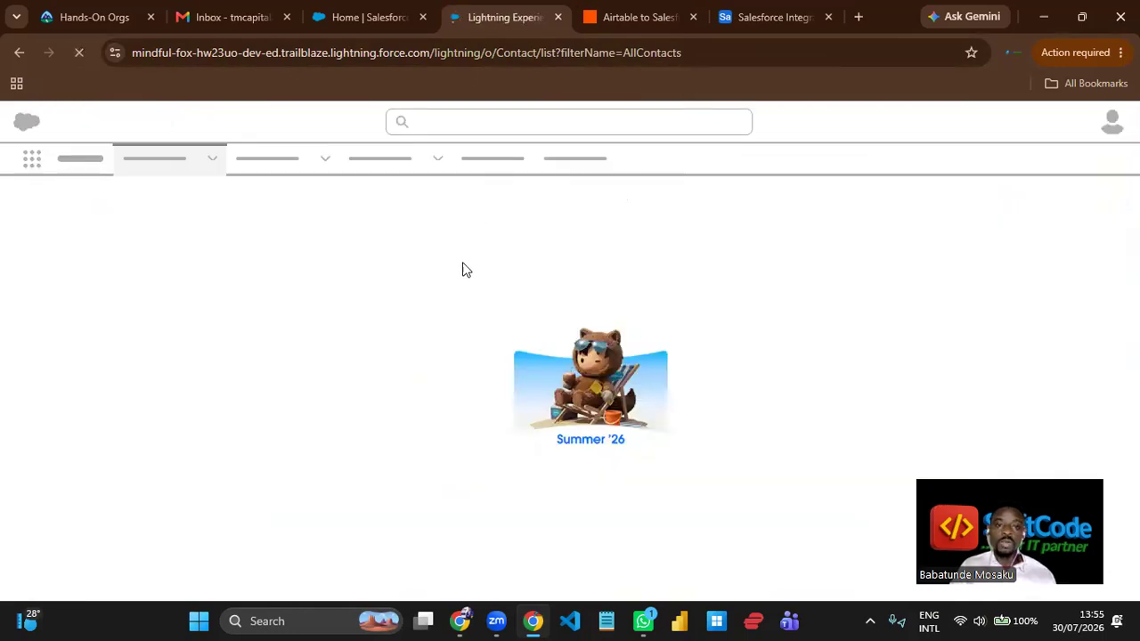